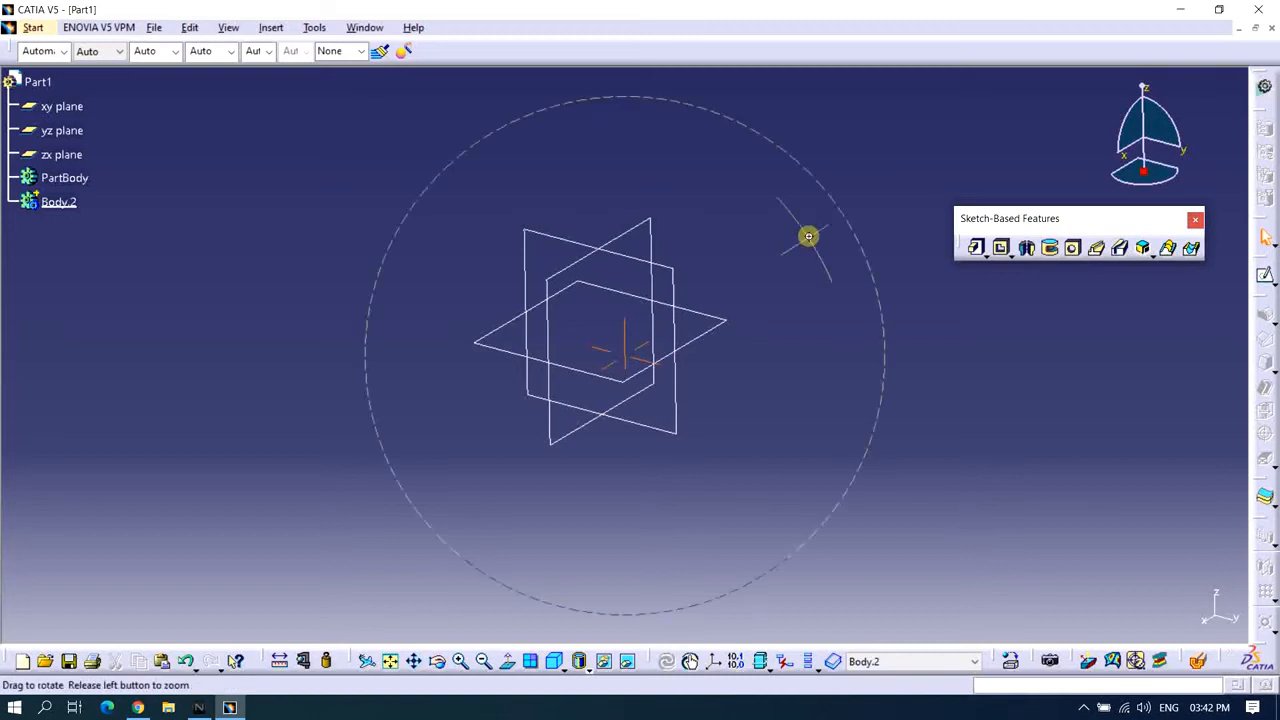
click(1096, 248)
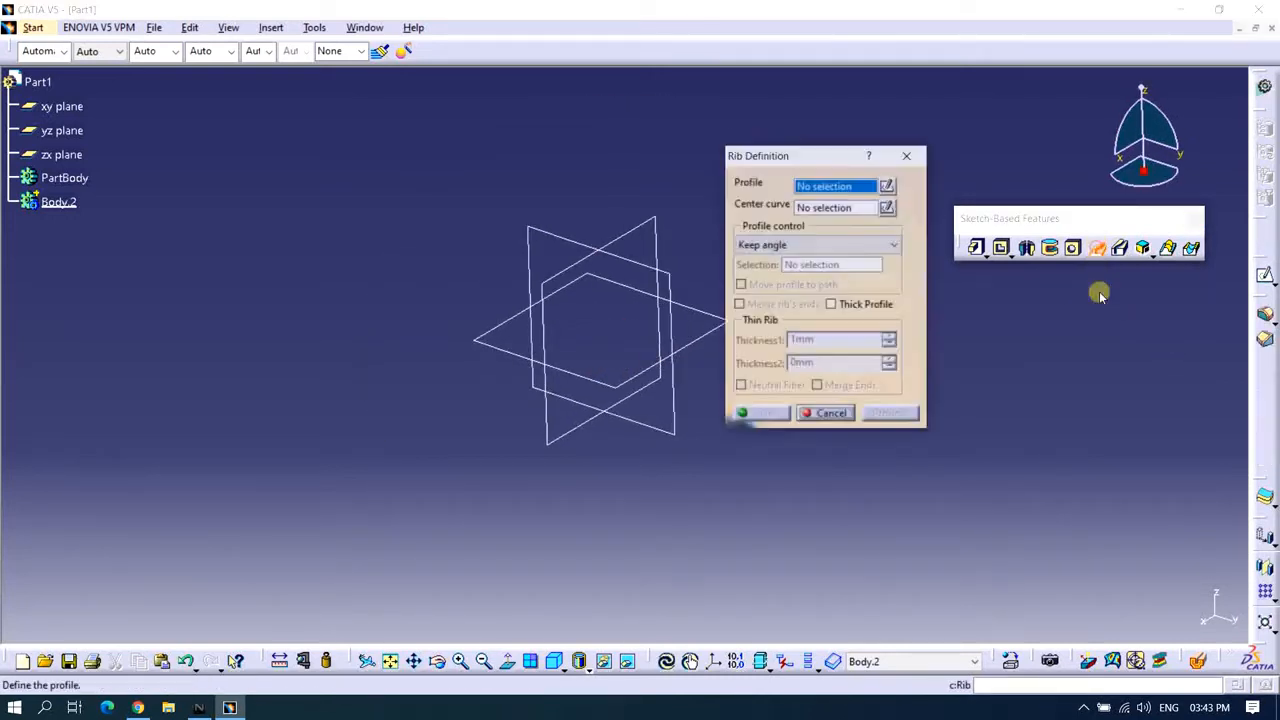
drag(772, 160, 773, 153)
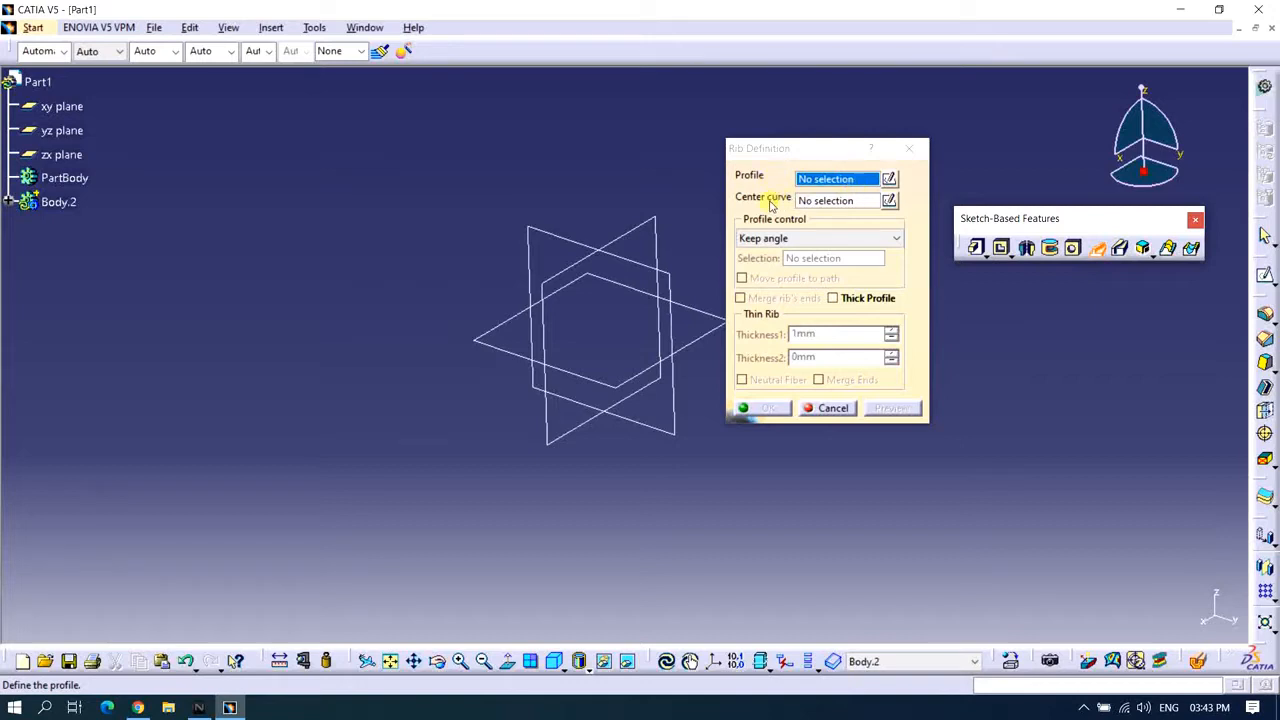
click(913, 148)
mouse_move(840, 214)
middle_down()
mouse_move(829, 246)
mouse_move(843, 251)
mouse_move(828, 236)
middle_up()
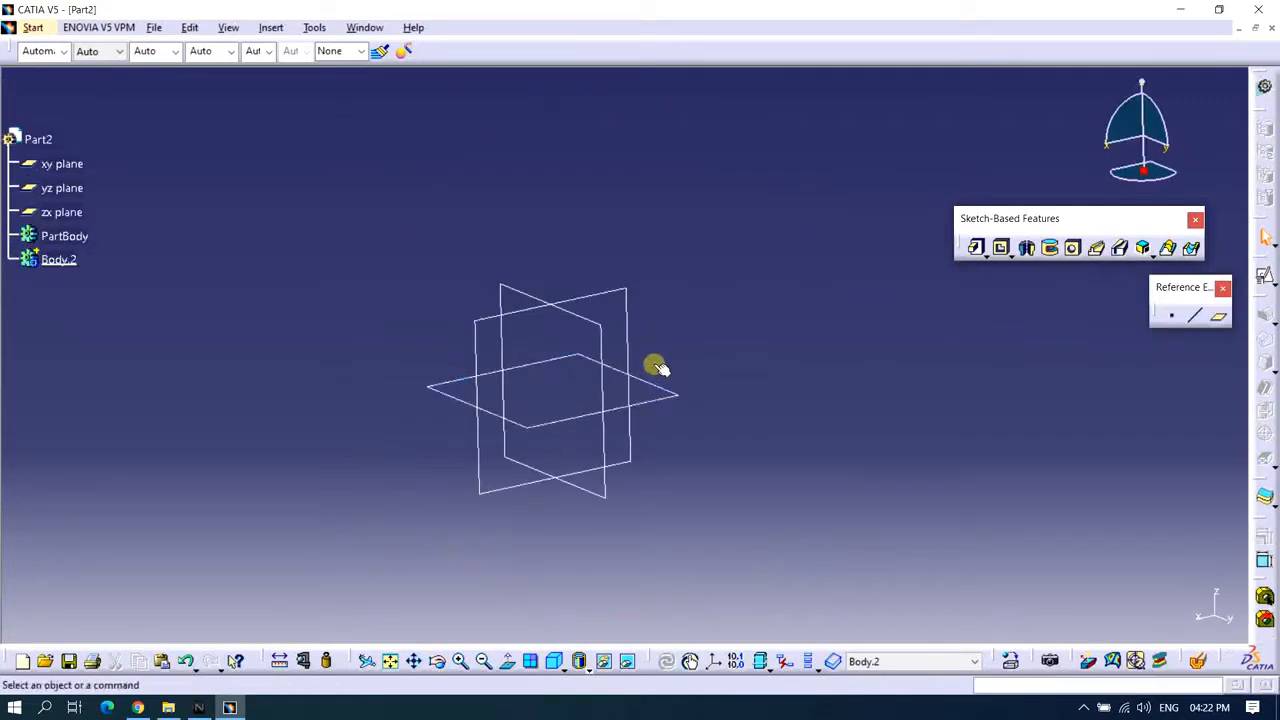
Start a positioned sketch on the zx plane with the implicit origin and orientation.
mouse_move(654, 366)
middle_down()
mouse_move(654, 400)
mouse_move(620, 420)
mouse_move(646, 388)
middle_up()
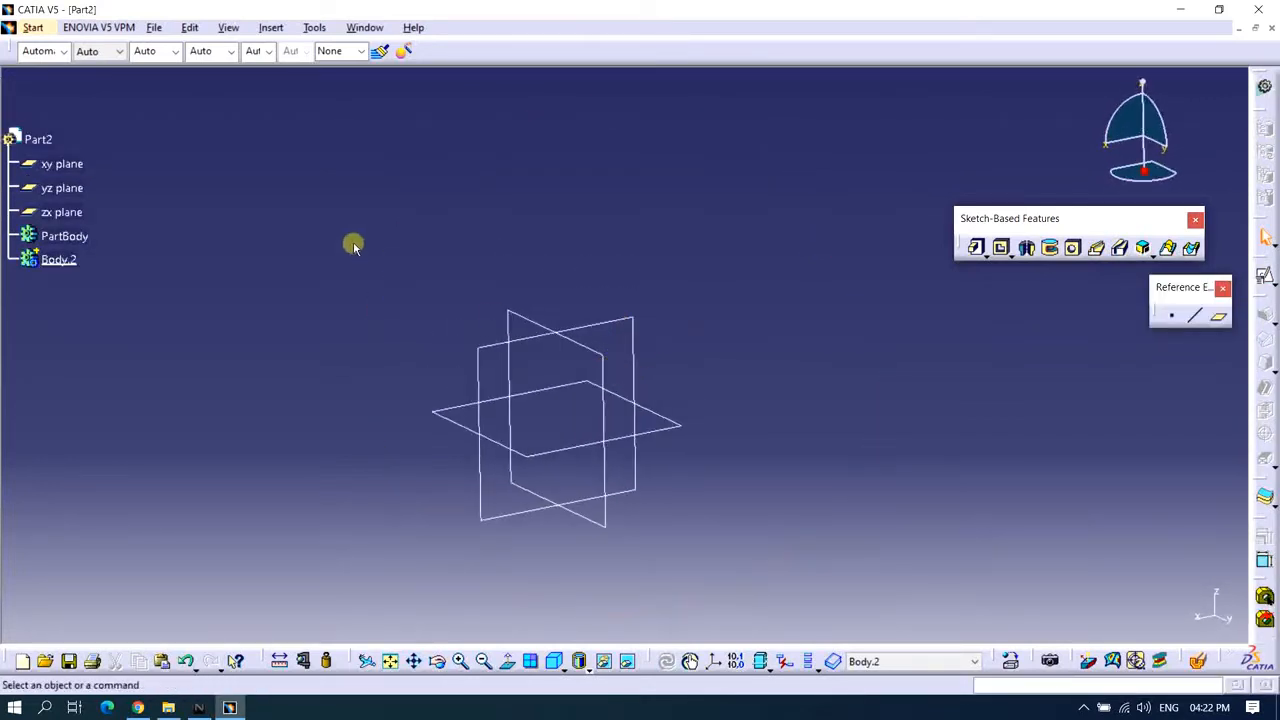
click(55, 195)
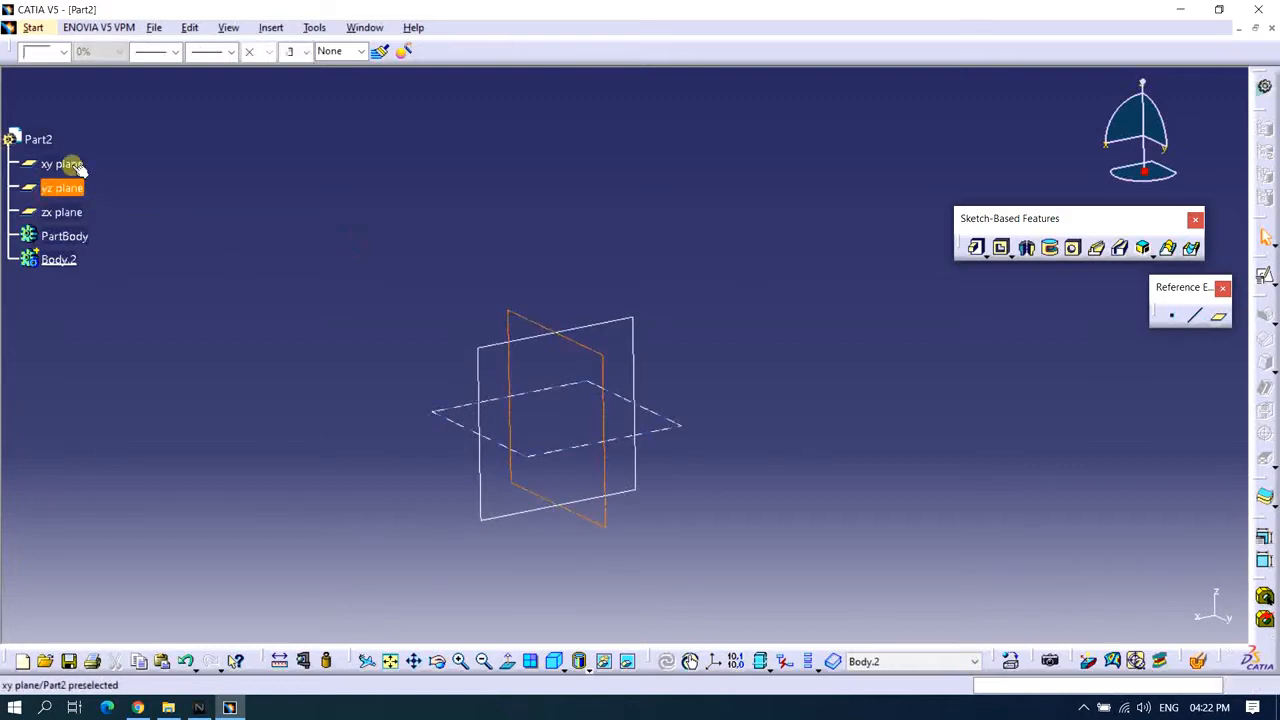
click(62, 213)
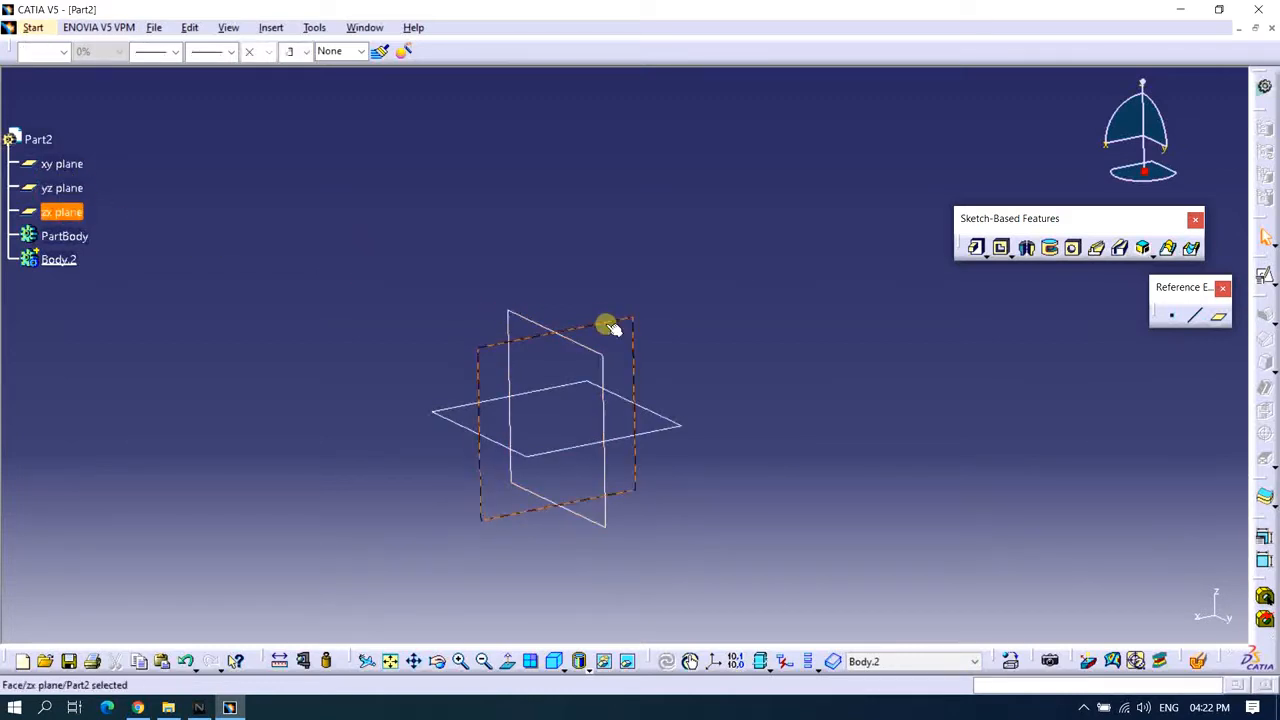
click(1262, 296)
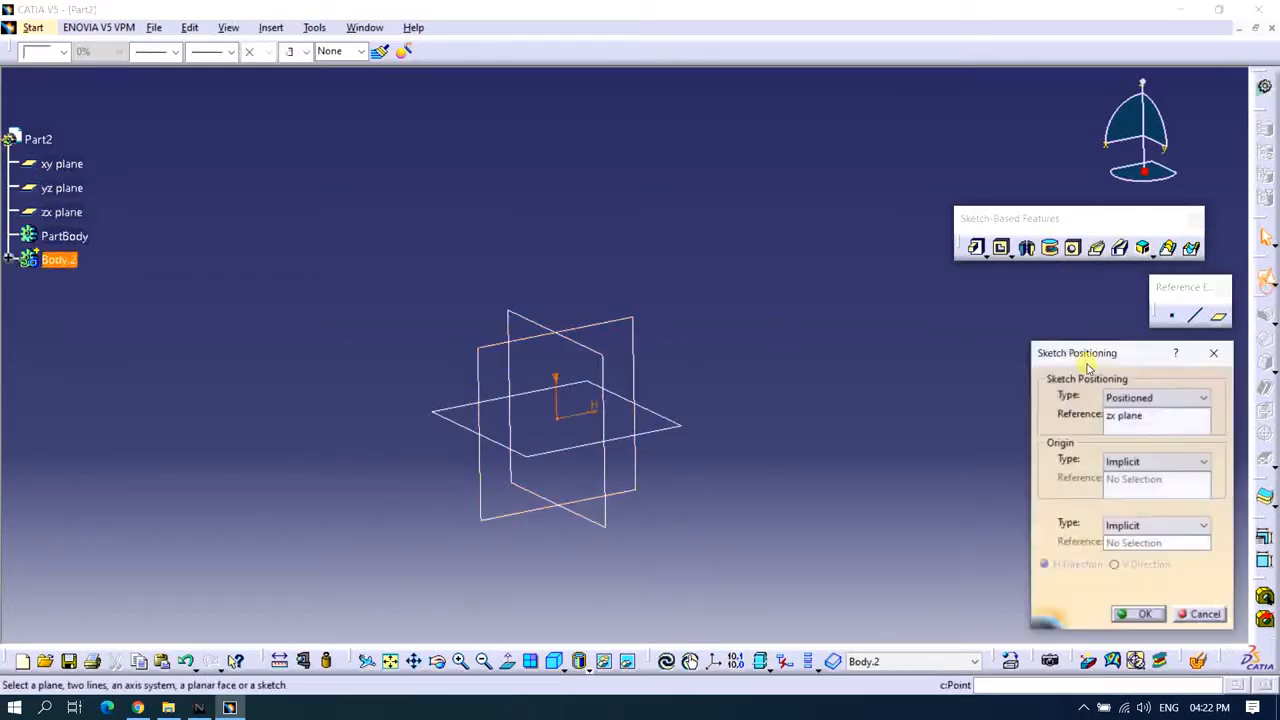
click(1148, 615)
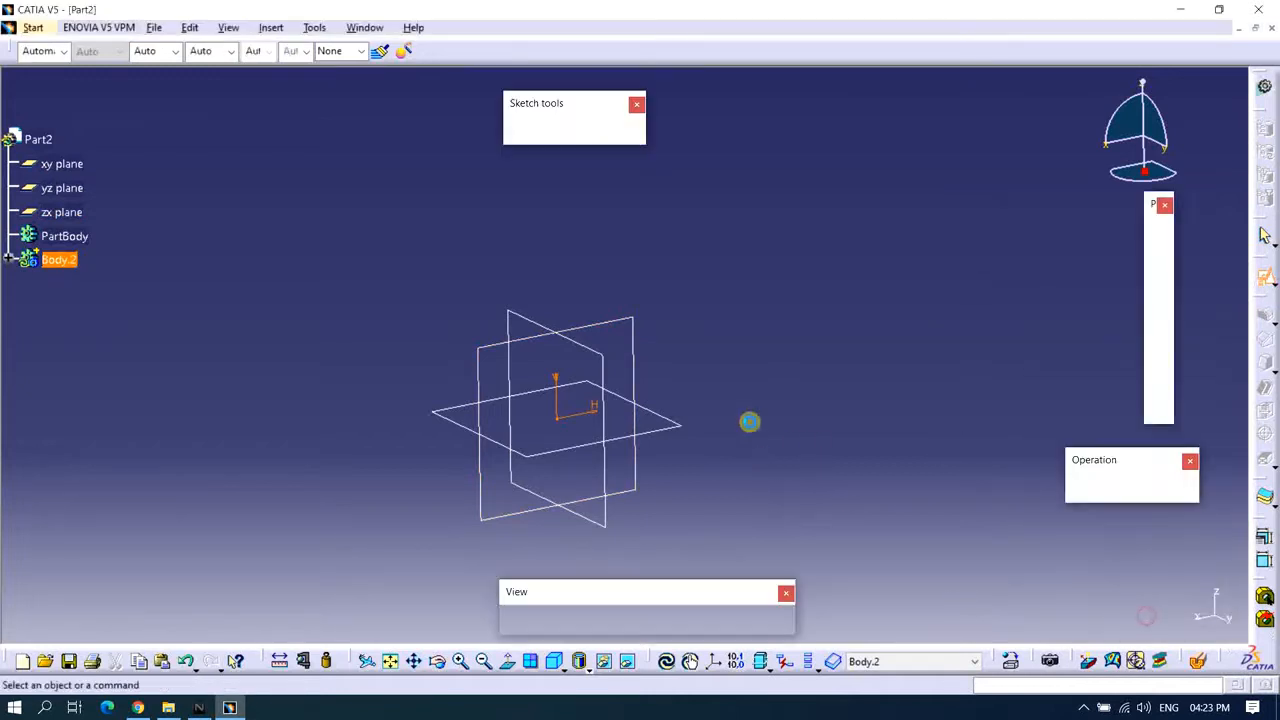
Sketch an open path from the origin: a line, a tangent arc of about 145 mm radius, and a line ending near H 266, V -43 mm.
click(1158, 240)
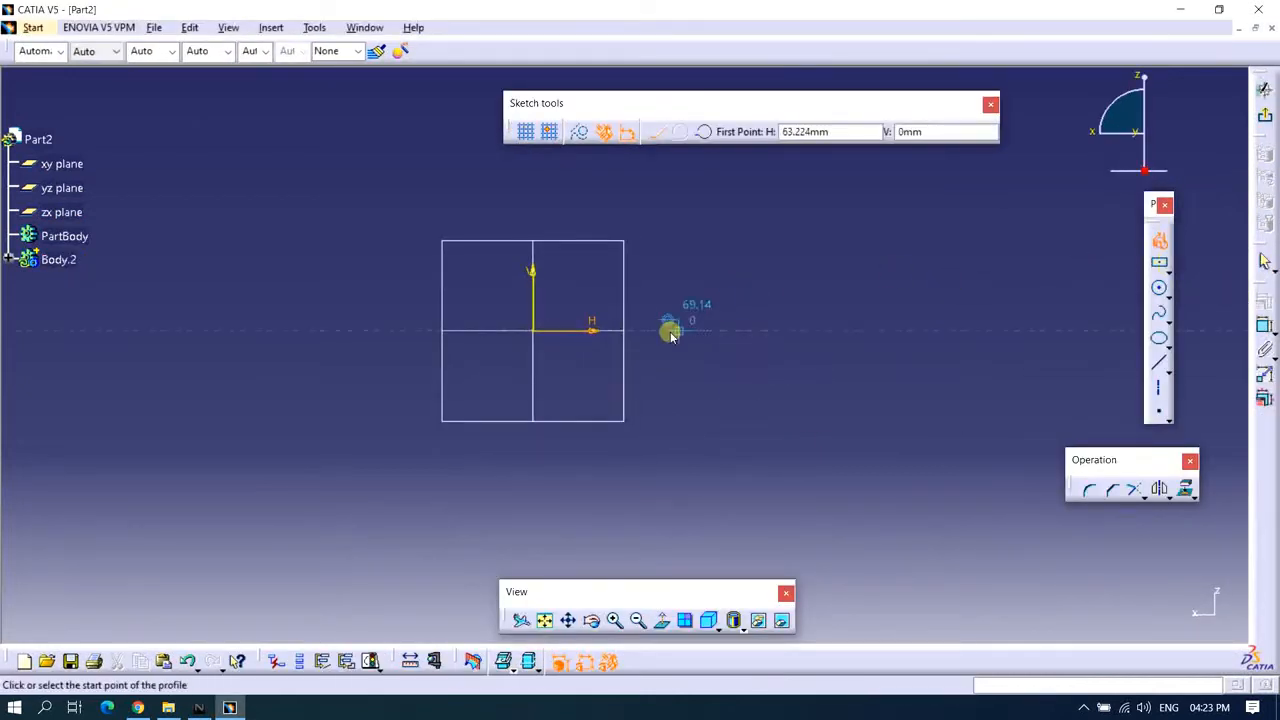
click(535, 331)
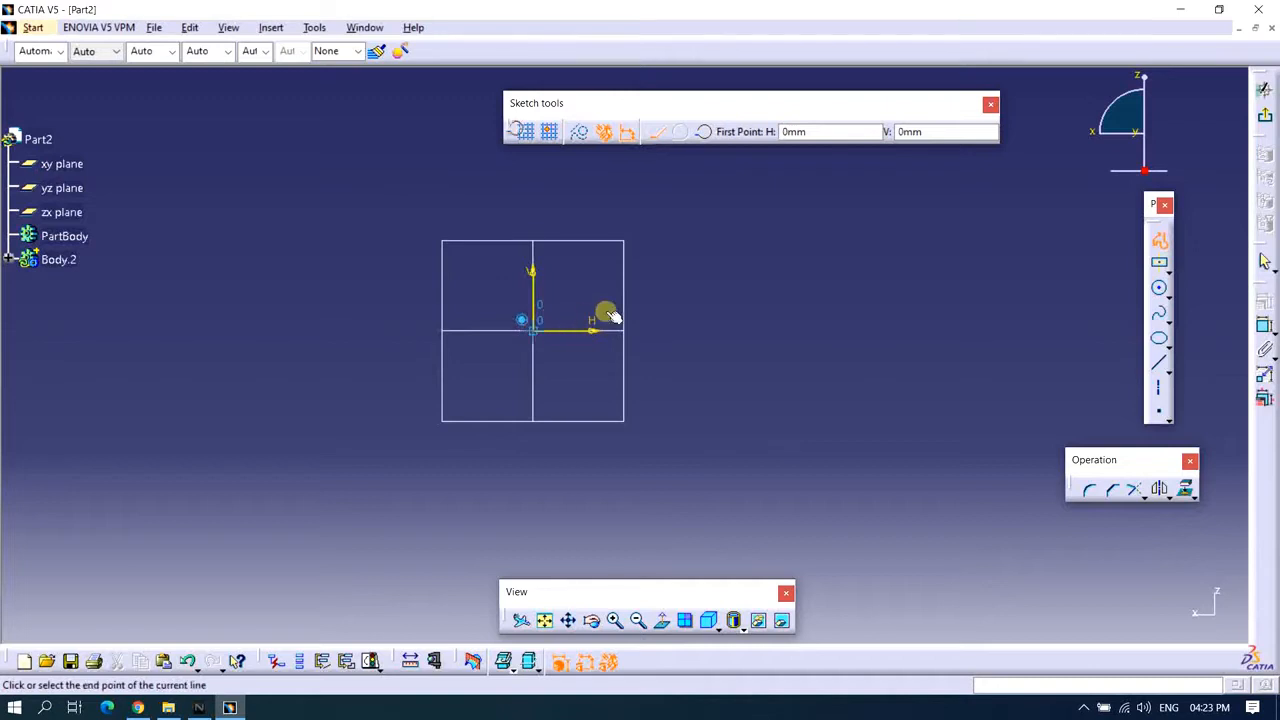
click(716, 289)
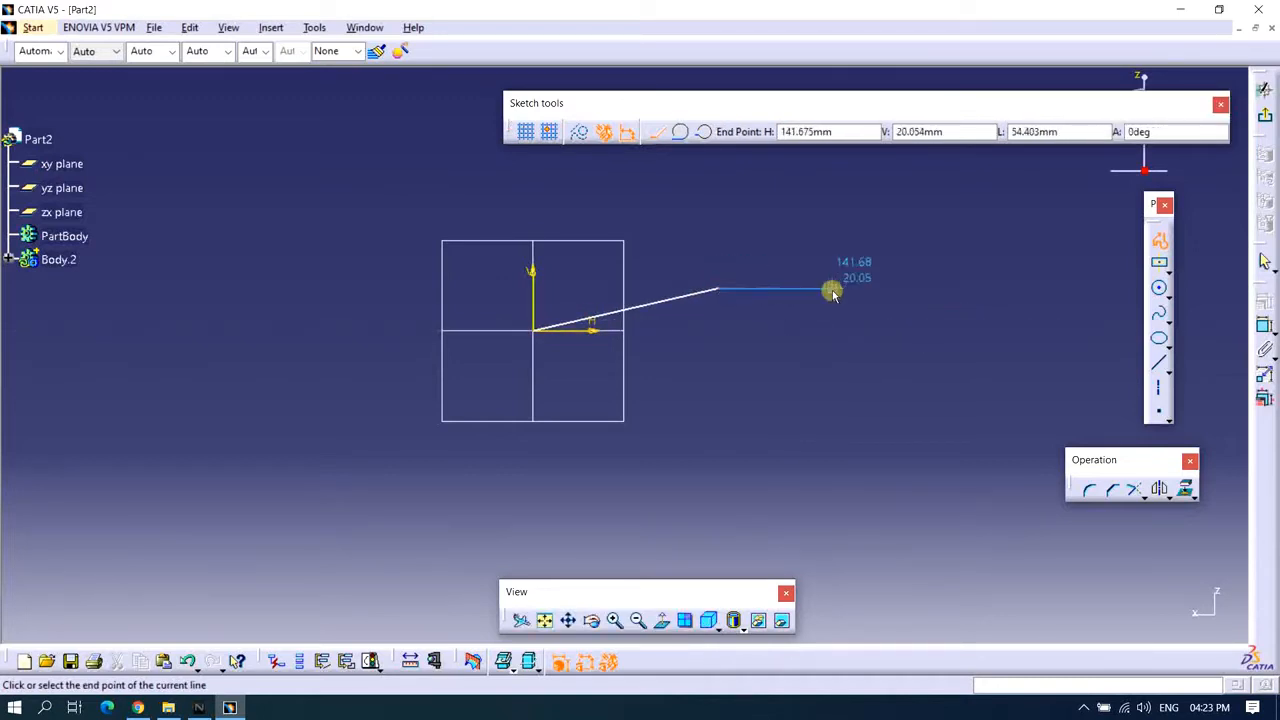
key(ctrl+z)
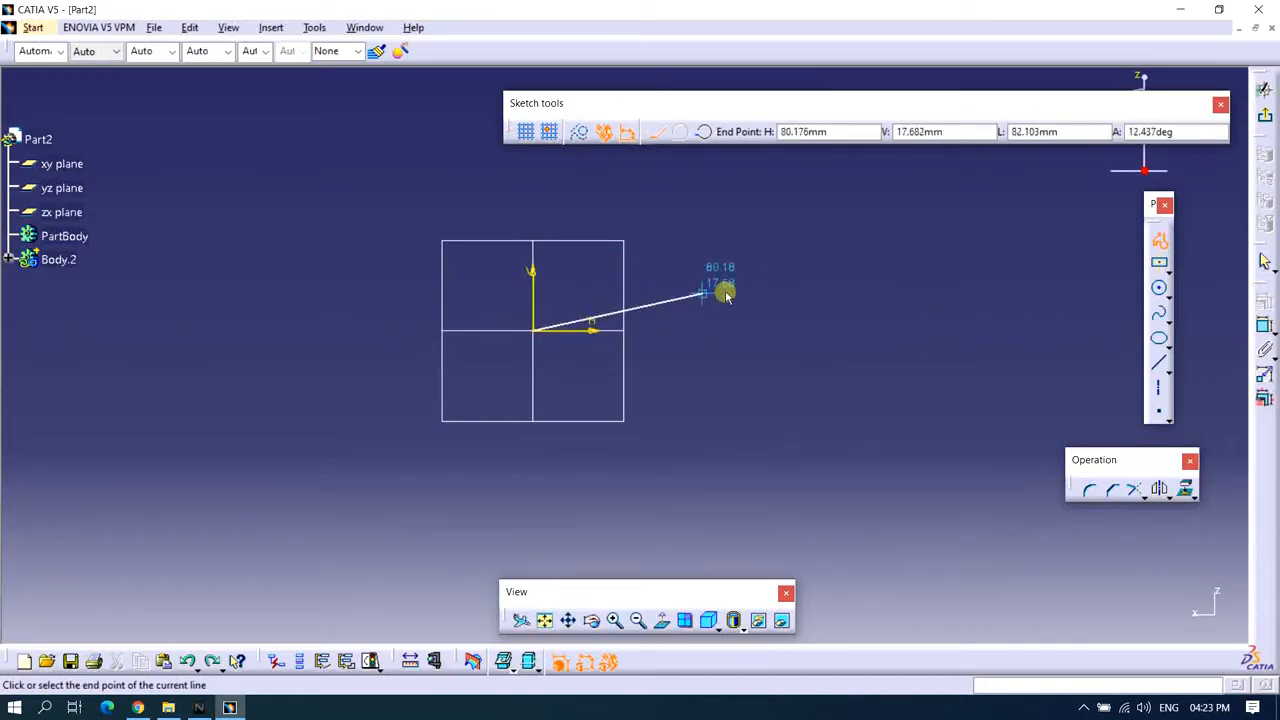
drag(727, 293, 953, 326)
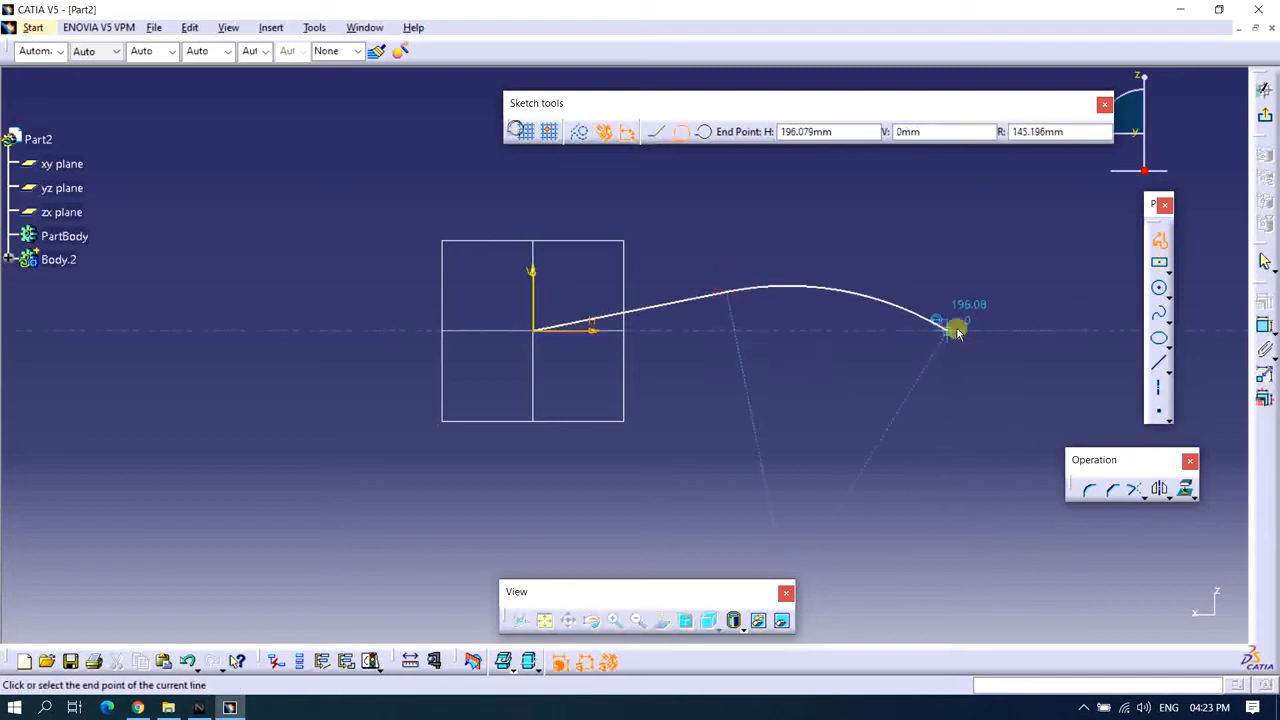
double_click(1095, 420)
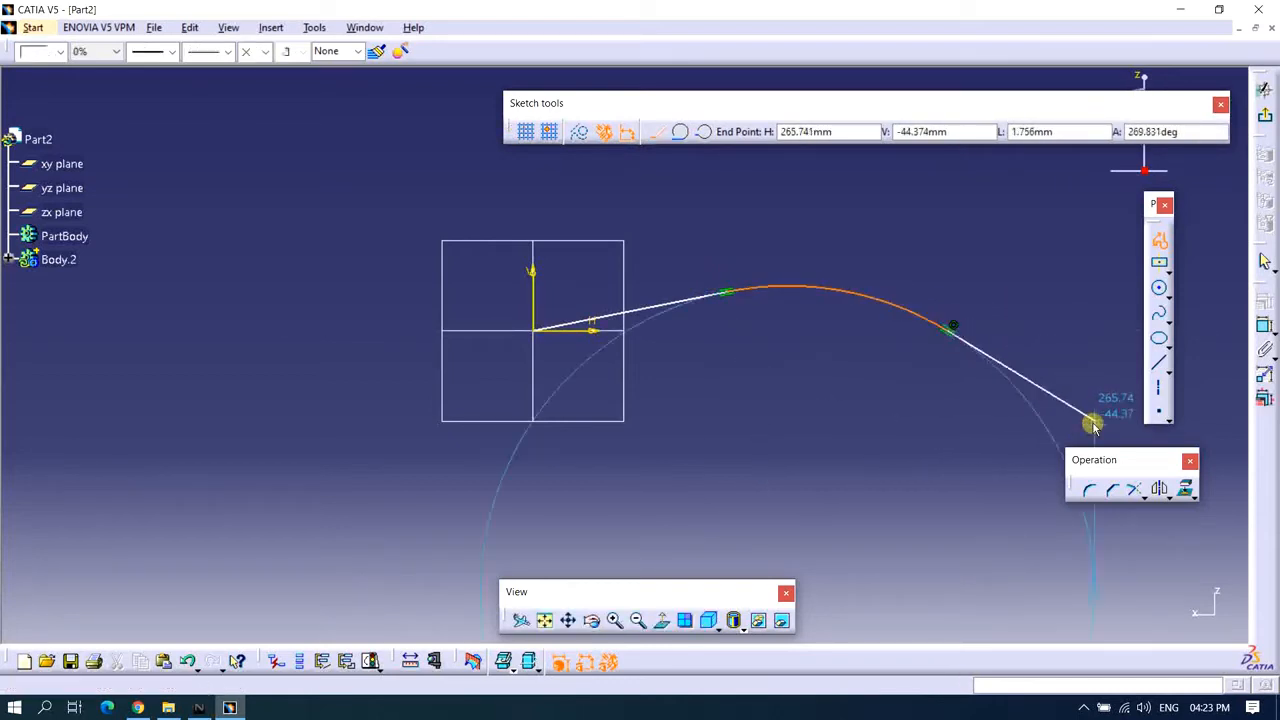
click(774, 383)
middle_drag(706, 365, 605, 378)
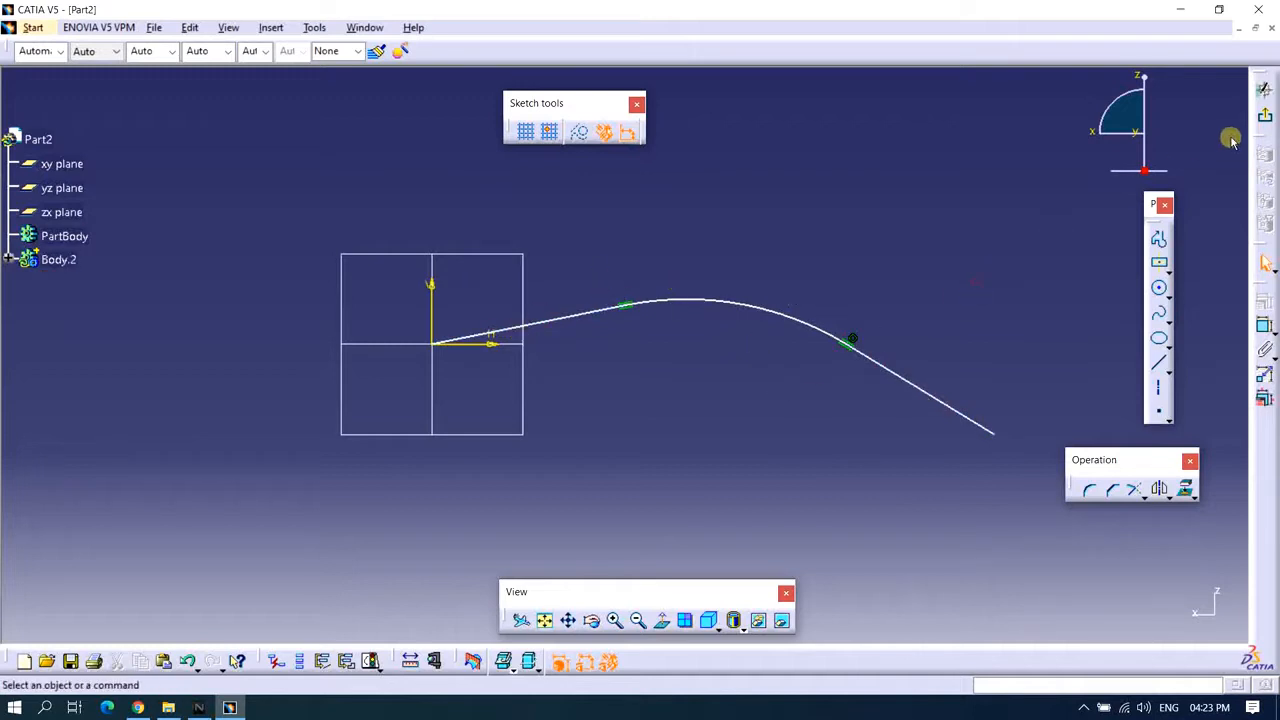
click(1262, 120)
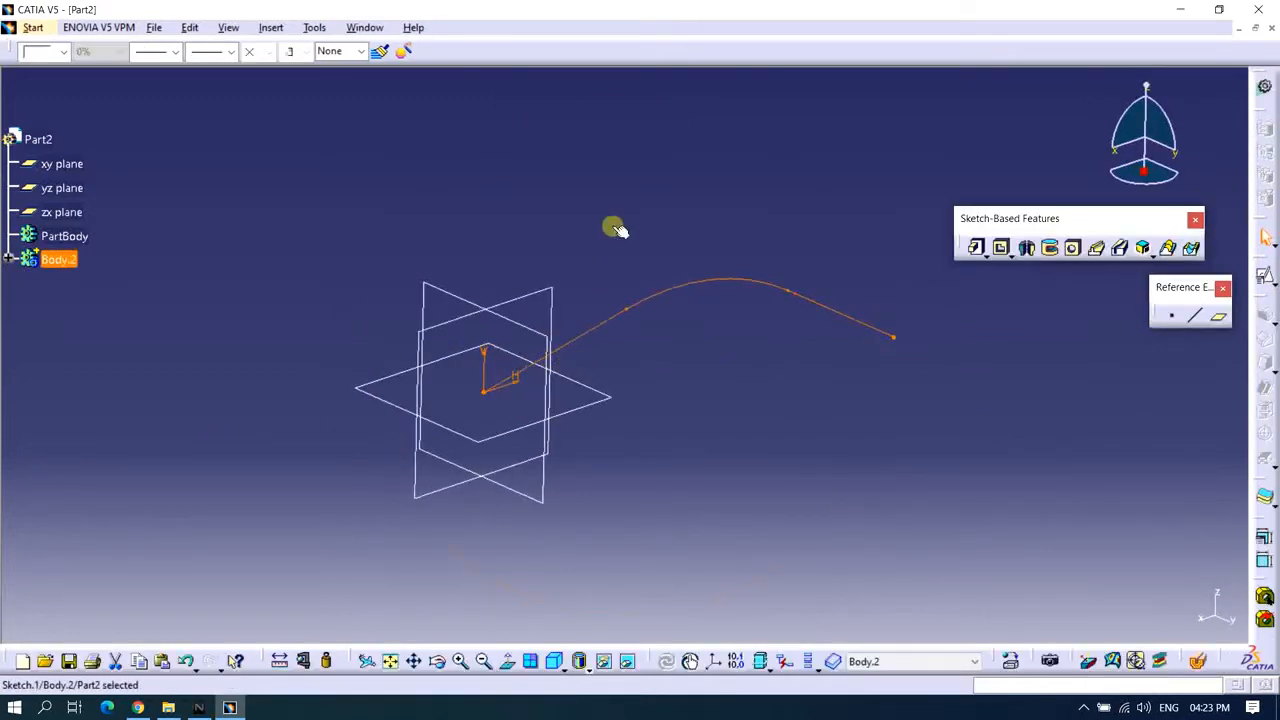
Hide the xy, yz and zx reference planes so that only the path sketch is displayed.
click(522, 322)
middle_drag(666, 383, 627, 419)
click(689, 237)
middle_drag(722, 398, 660, 396)
click(444, 411)
click(691, 235)
click(62, 163)
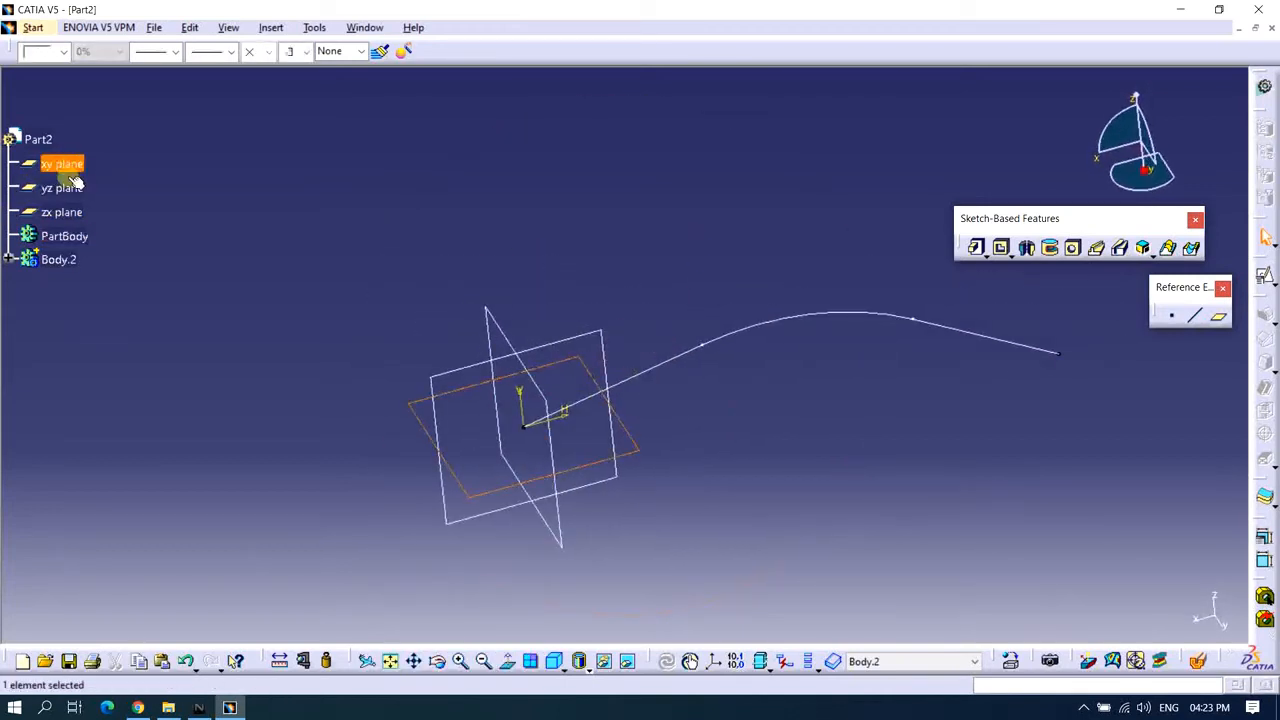
ctrl+click(62, 188)
ctrl+click(62, 212)
right_click(62, 212)
click(150, 265)
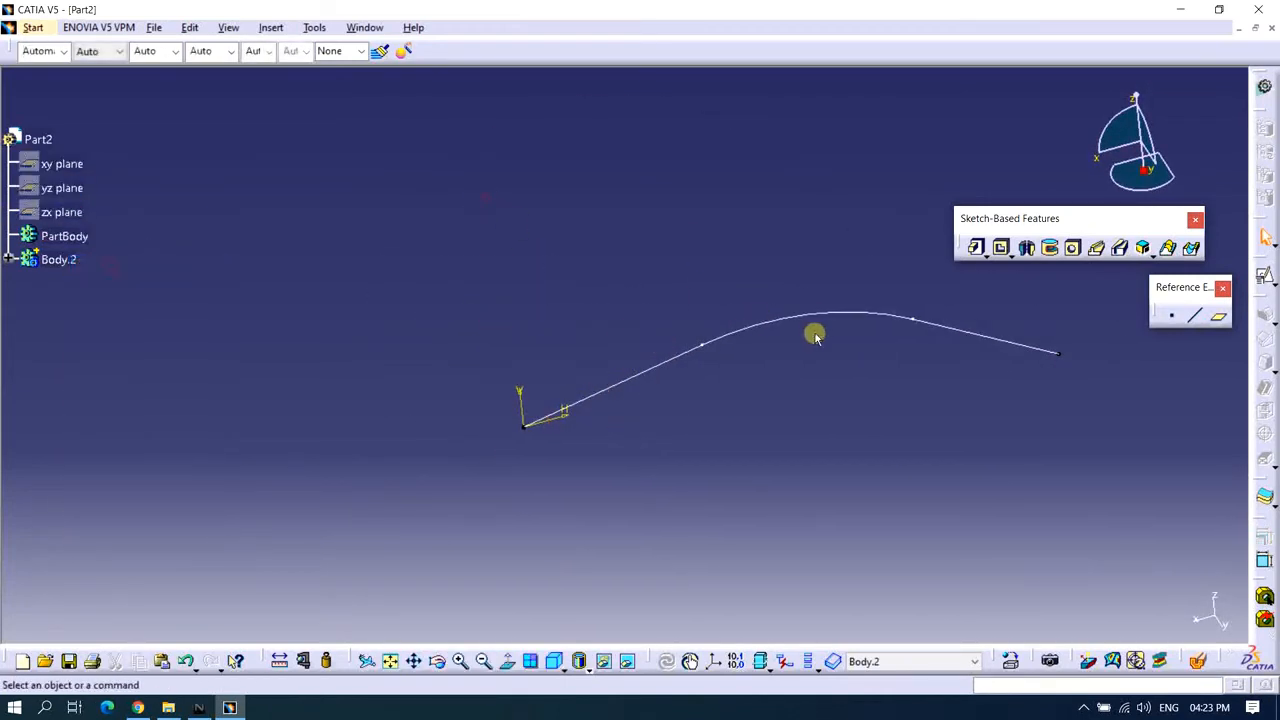
Create a reference plane normal to the path curve at its start point on the origin.
middle_drag(815, 337, 886, 324)
click(1210, 322)
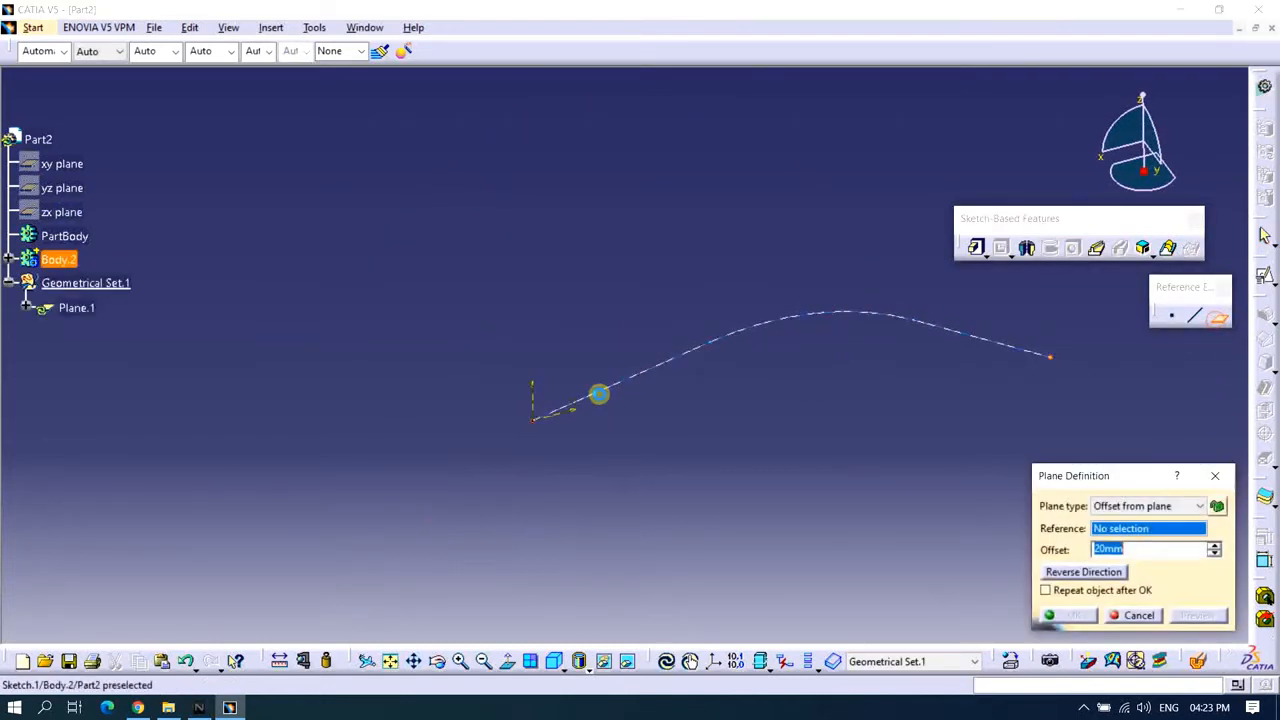
click(570, 402)
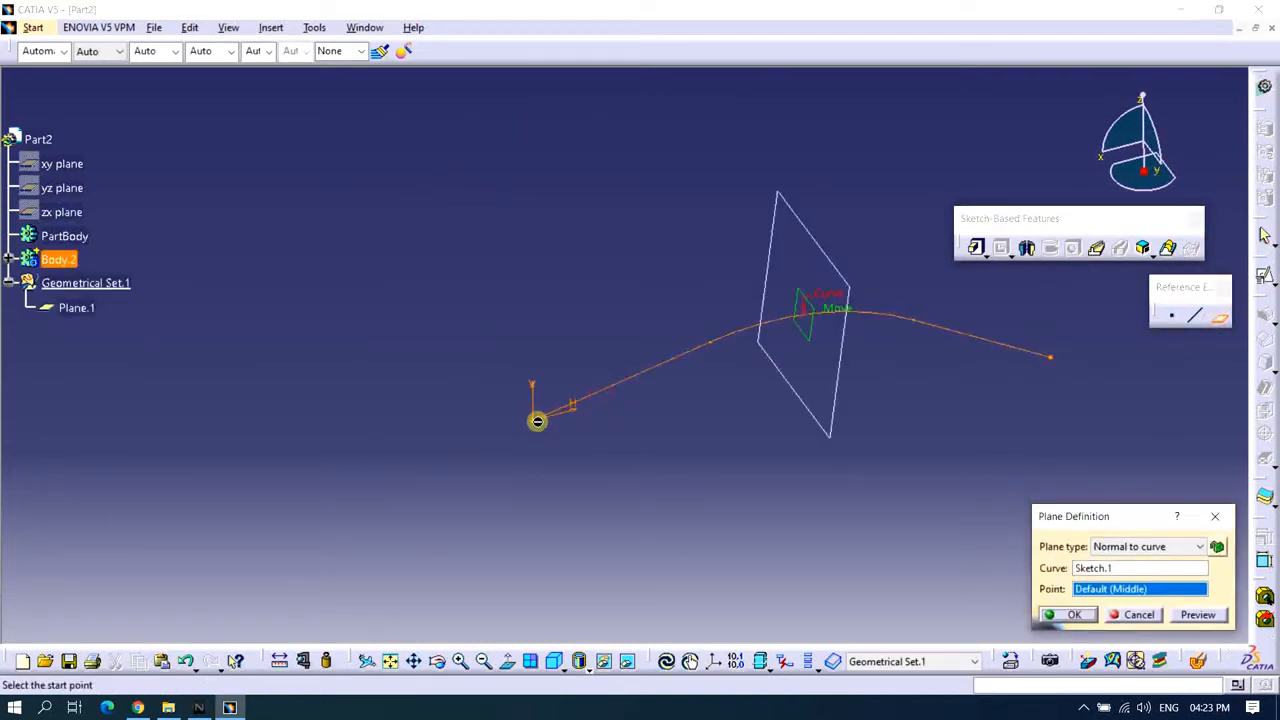
click(537, 421)
middle_drag(756, 468, 780, 393)
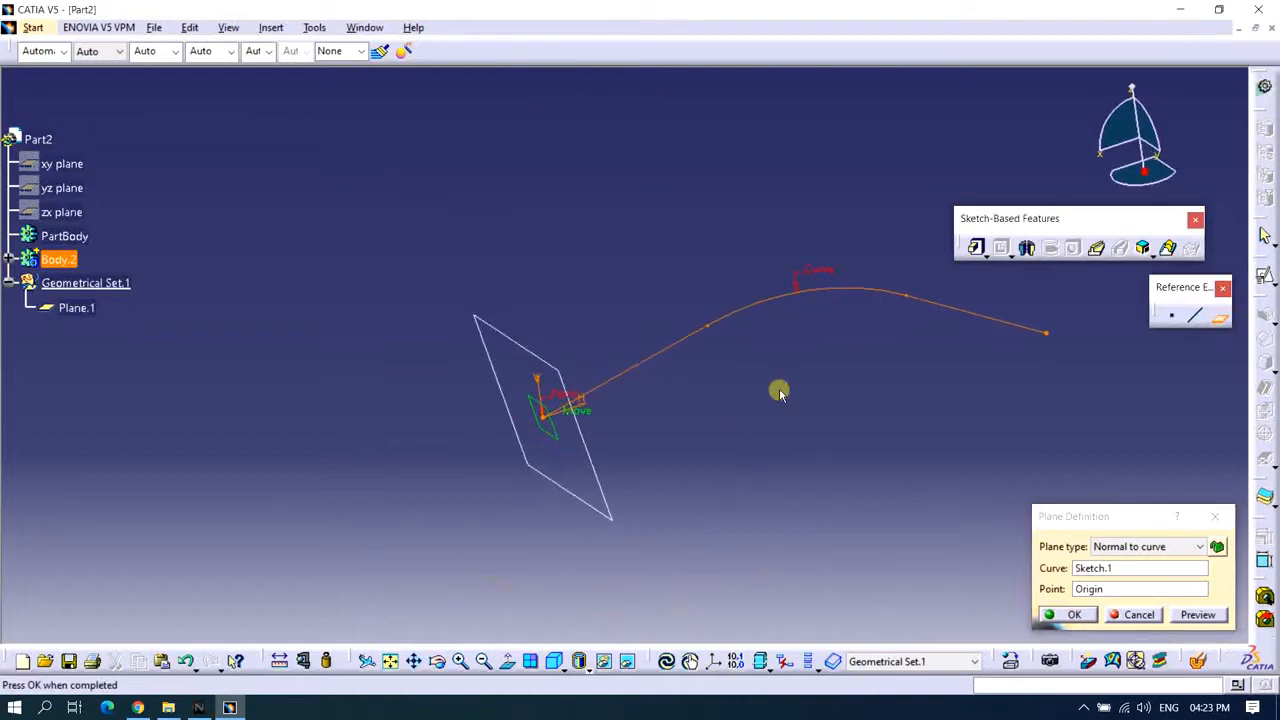
click(1046, 615)
Start a positioned sketch on the plane normal to the path's start.
middle_drag(600, 480, 624, 347)
middle_drag(663, 309, 662, 370)
click(664, 366)
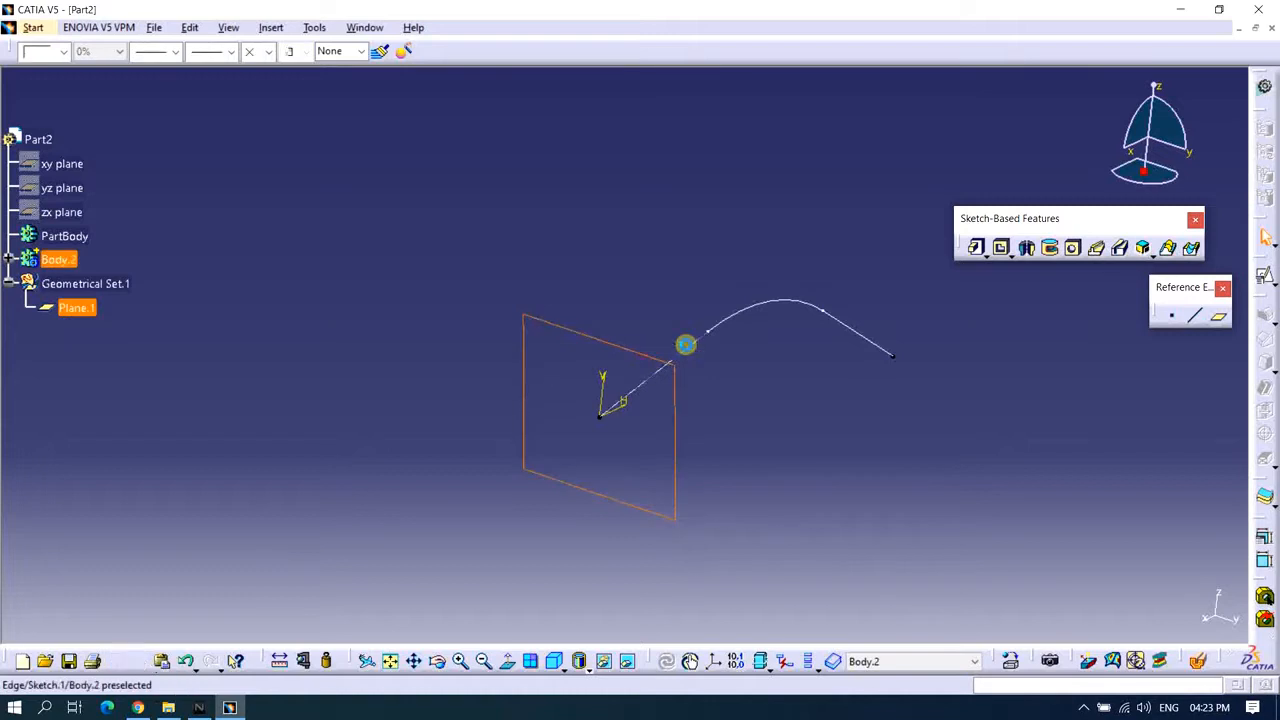
click(1262, 279)
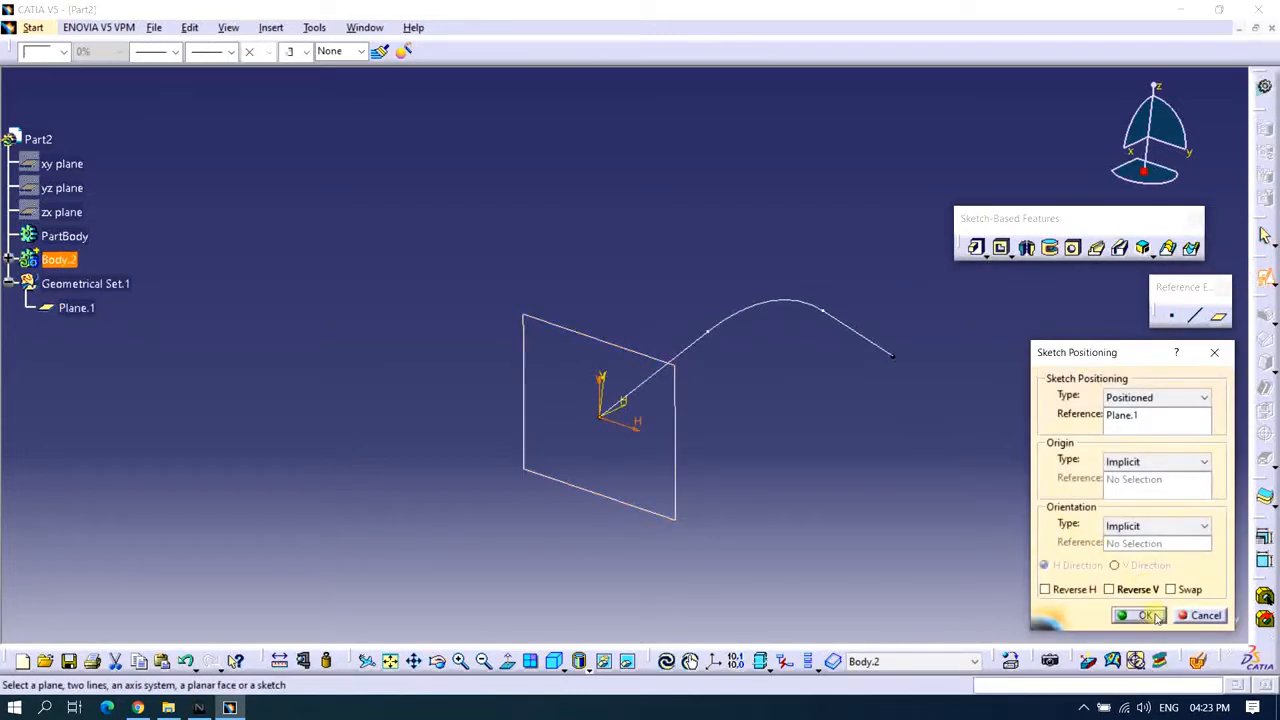
click(1150, 615)
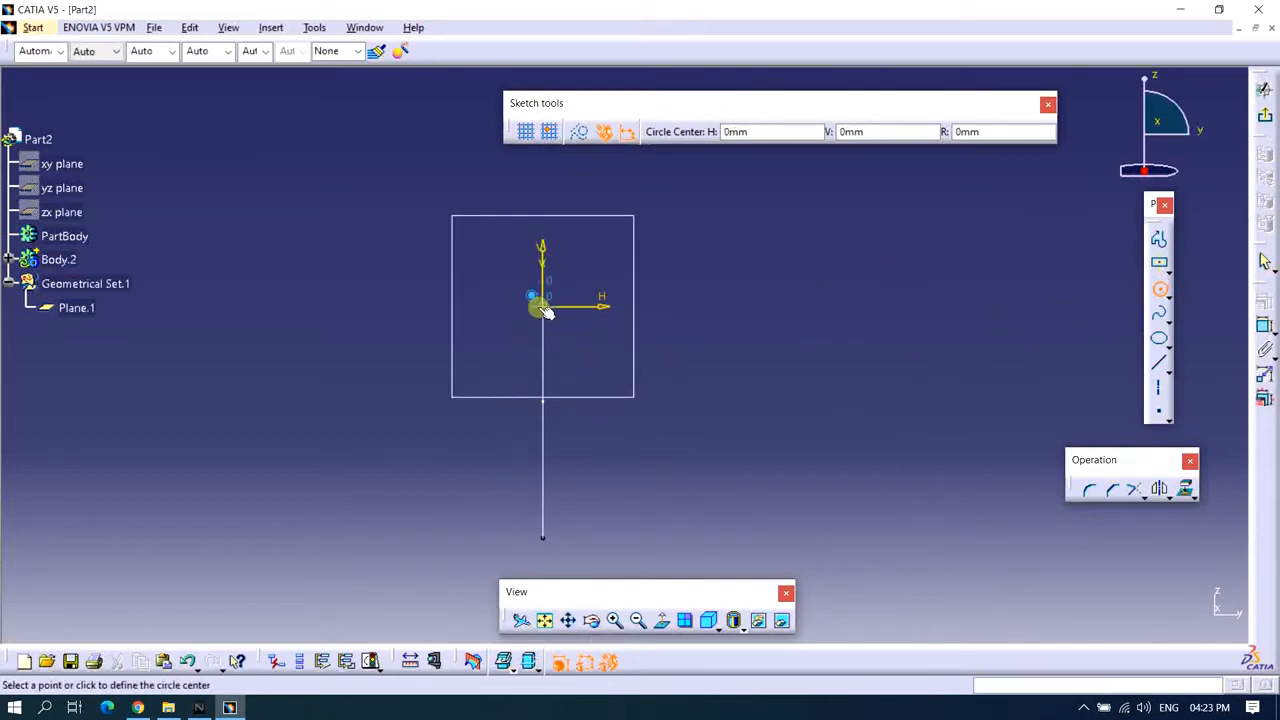
Draw a circle centred on the origin, dimension it to a 30 mm diameter and exit the sketch.
click(545, 305)
click(571, 337)
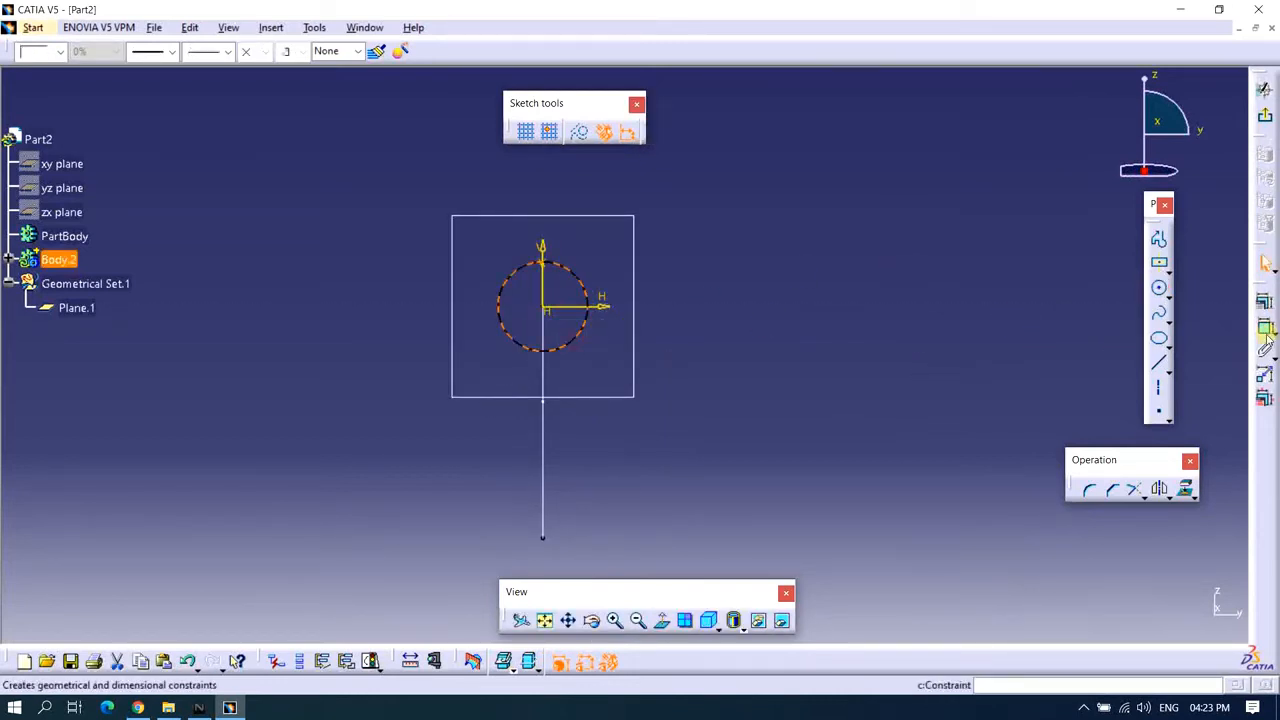
click(1264, 325)
click(746, 254)
double_click(746, 253)
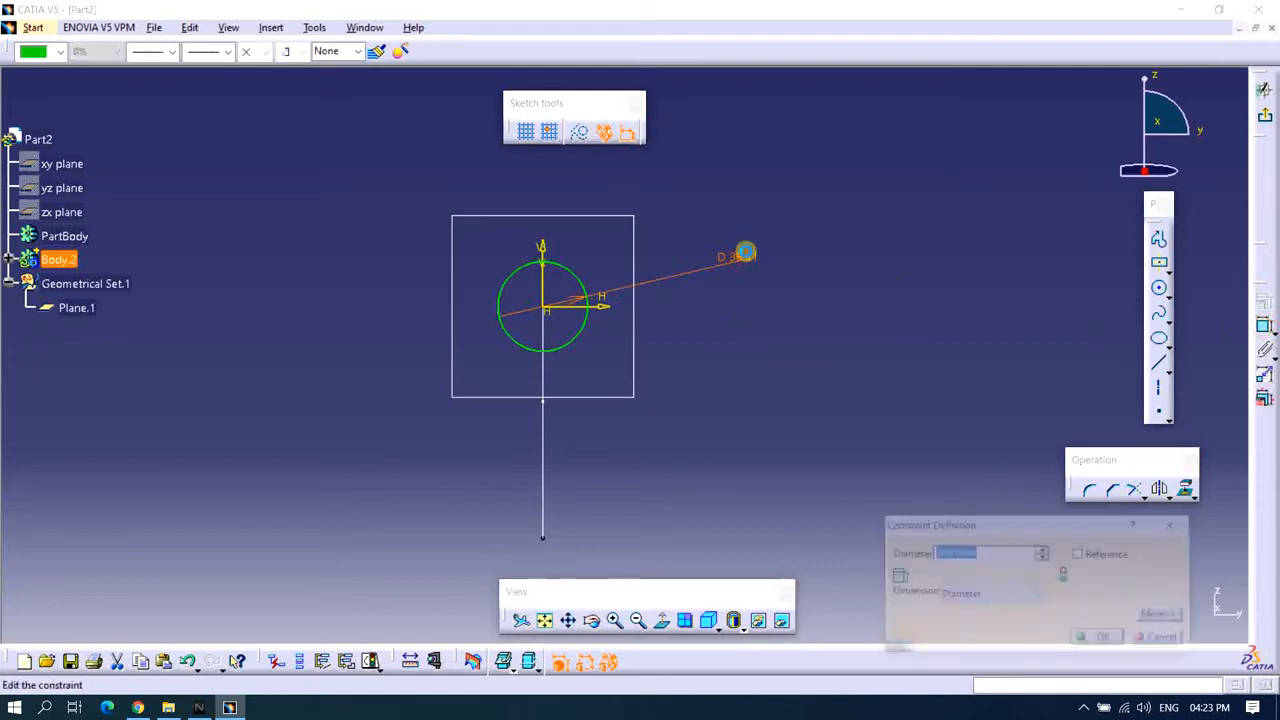
key(Return)
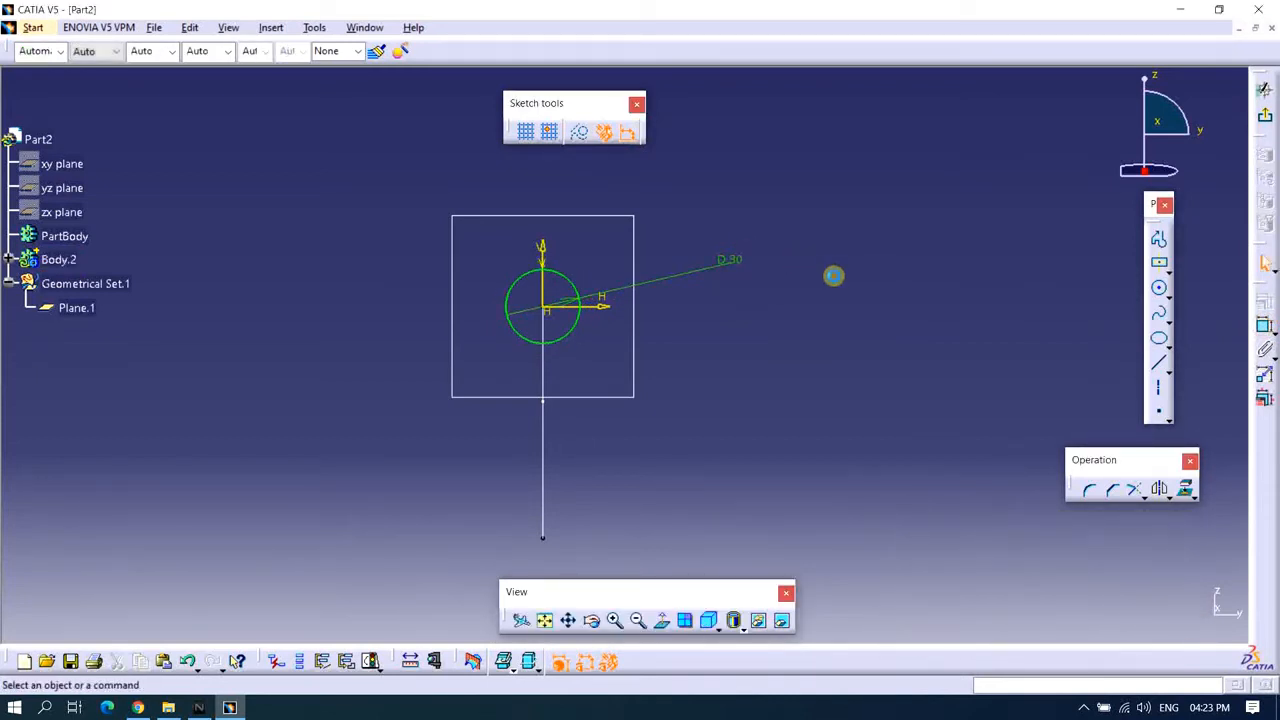
click(1264, 90)
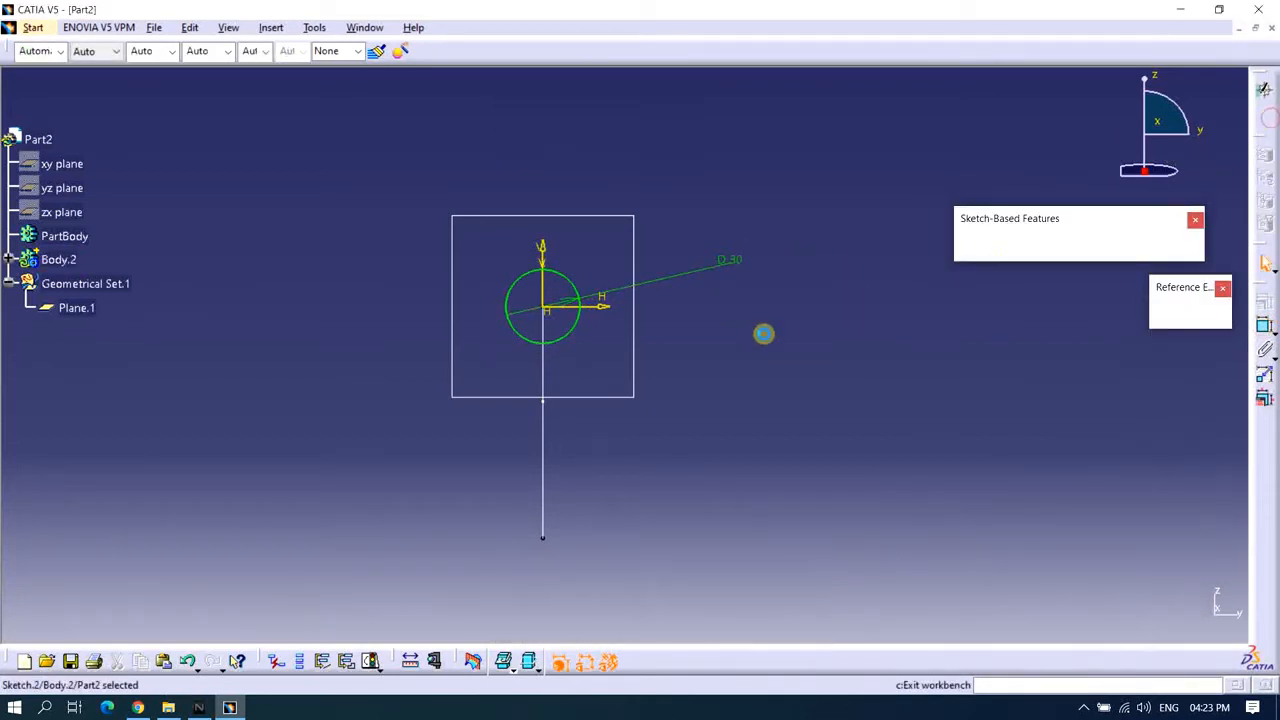
click(701, 318)
Create a rib with the 30 mm circle as profile and the bent path sketch as center curve, and preview it.
mouse_move(706, 328)
middle_down()
mouse_move(601, 449)
mouse_move(713, 396)
mouse_move(697, 451)
mouse_move(657, 457)
mouse_move(689, 394)
mouse_move(509, 380)
mouse_move(562, 324)
mouse_move(526, 354)
middle_up()
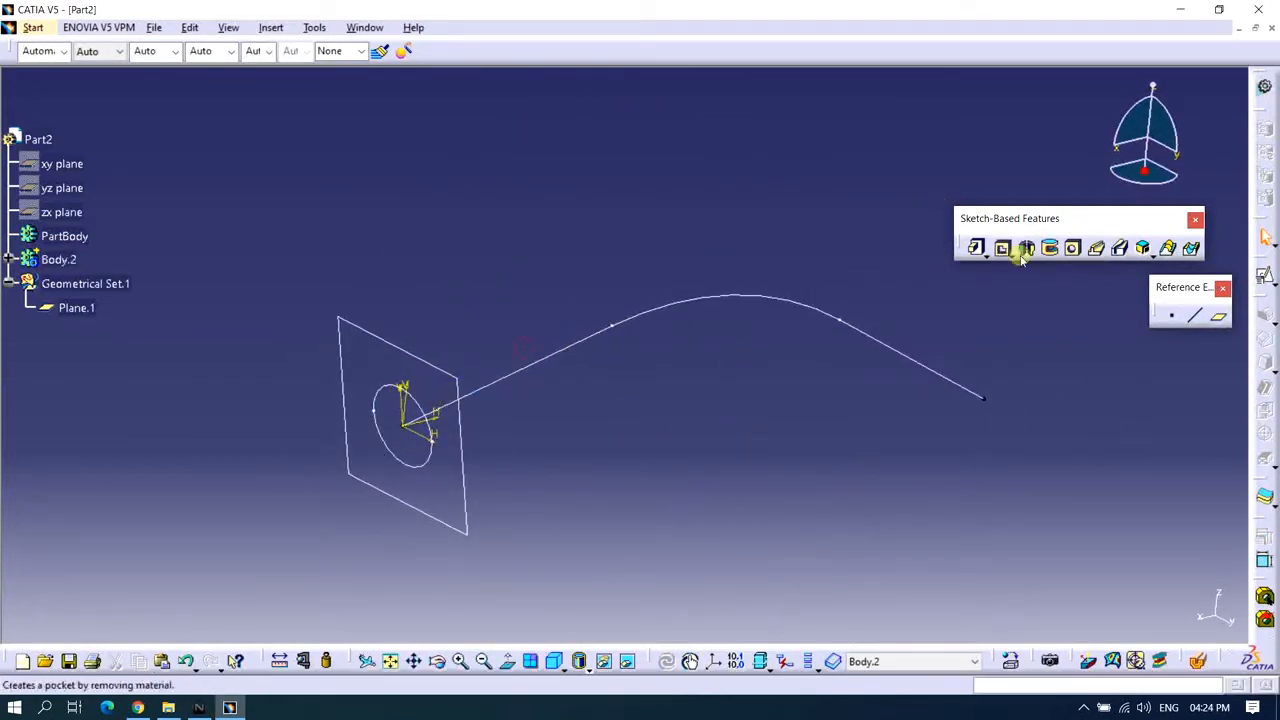
middle_drag(958, 318, 980, 288)
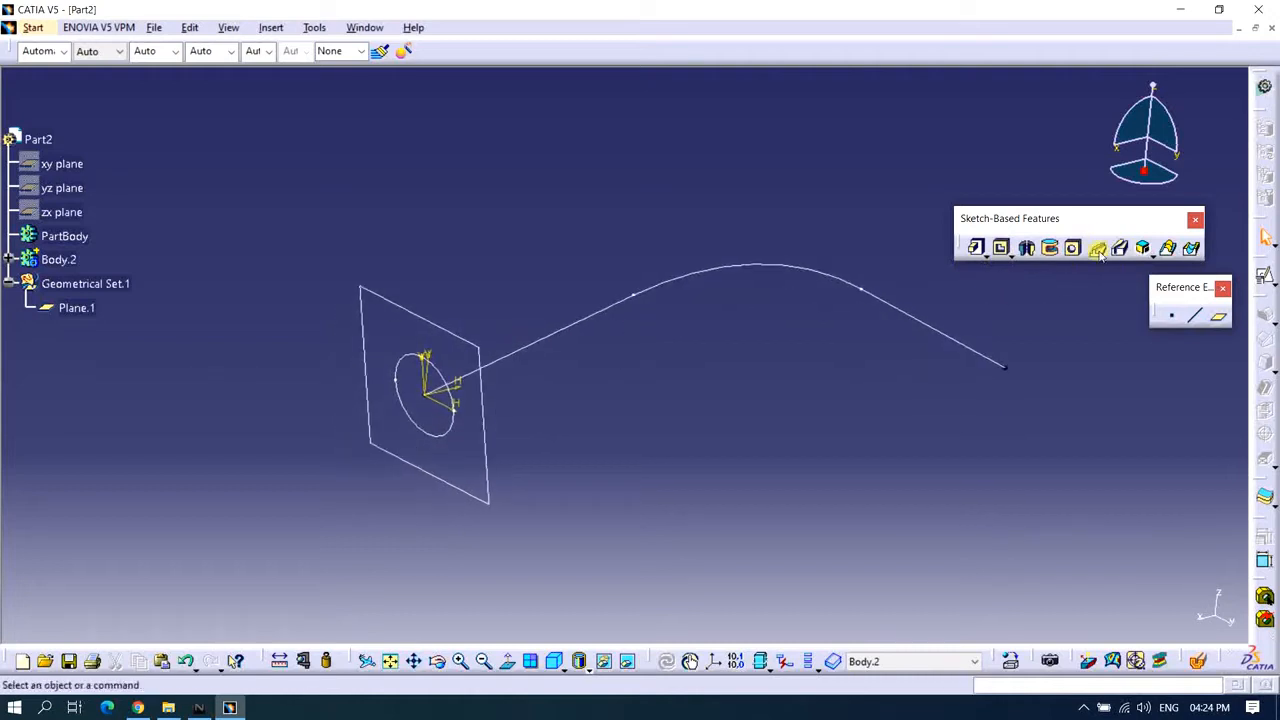
click(1099, 252)
middle_drag(623, 386, 668, 381)
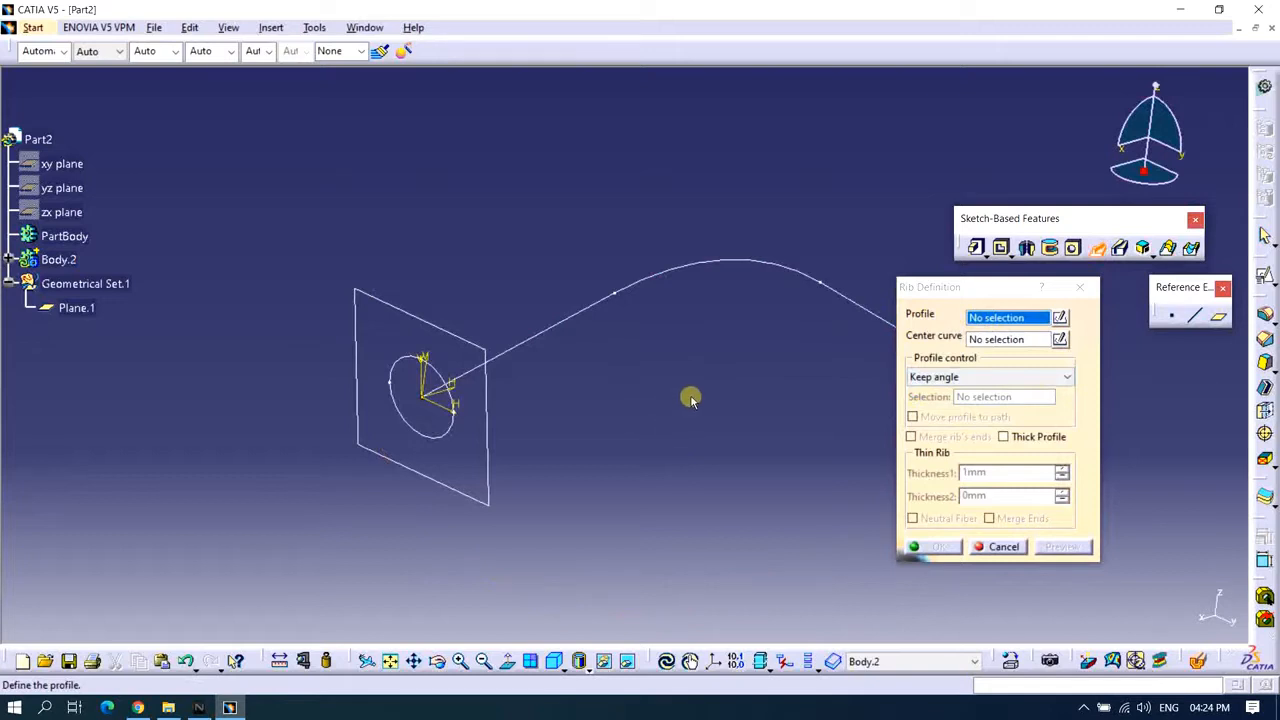
click(446, 439)
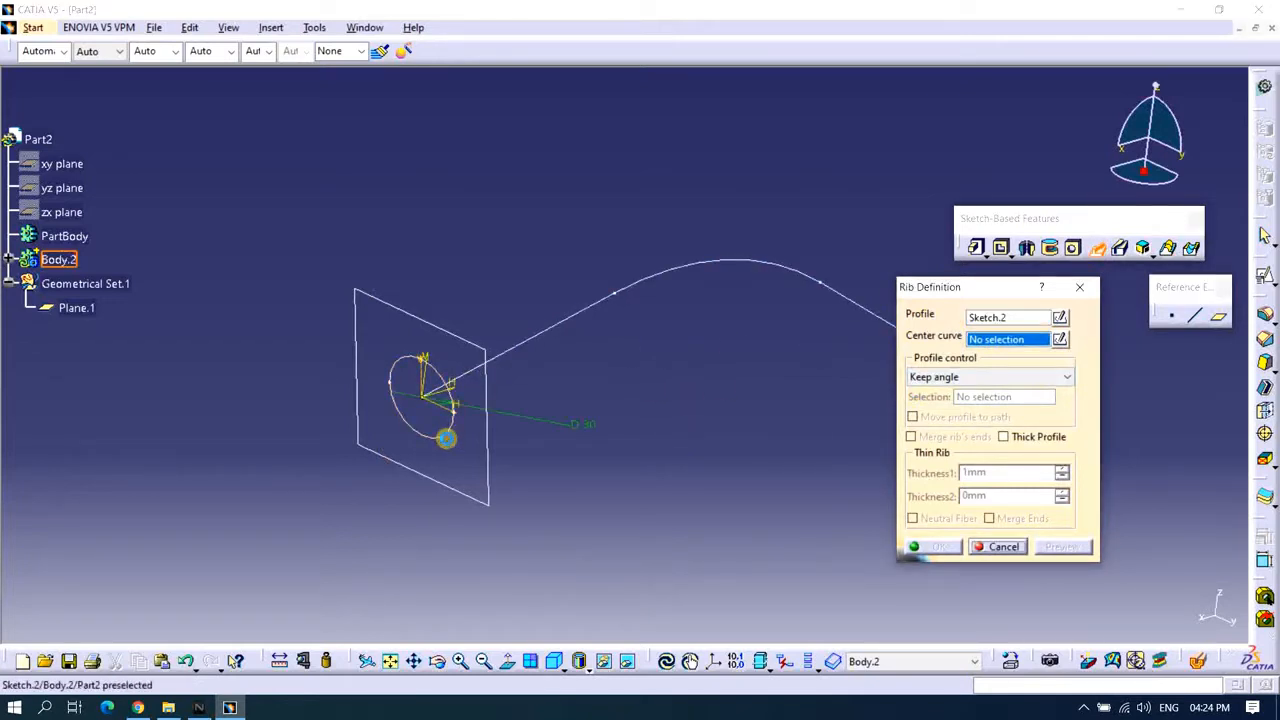
click(583, 318)
middle_drag(723, 414, 651, 414)
middle_drag(530, 453, 569, 391)
click(1058, 547)
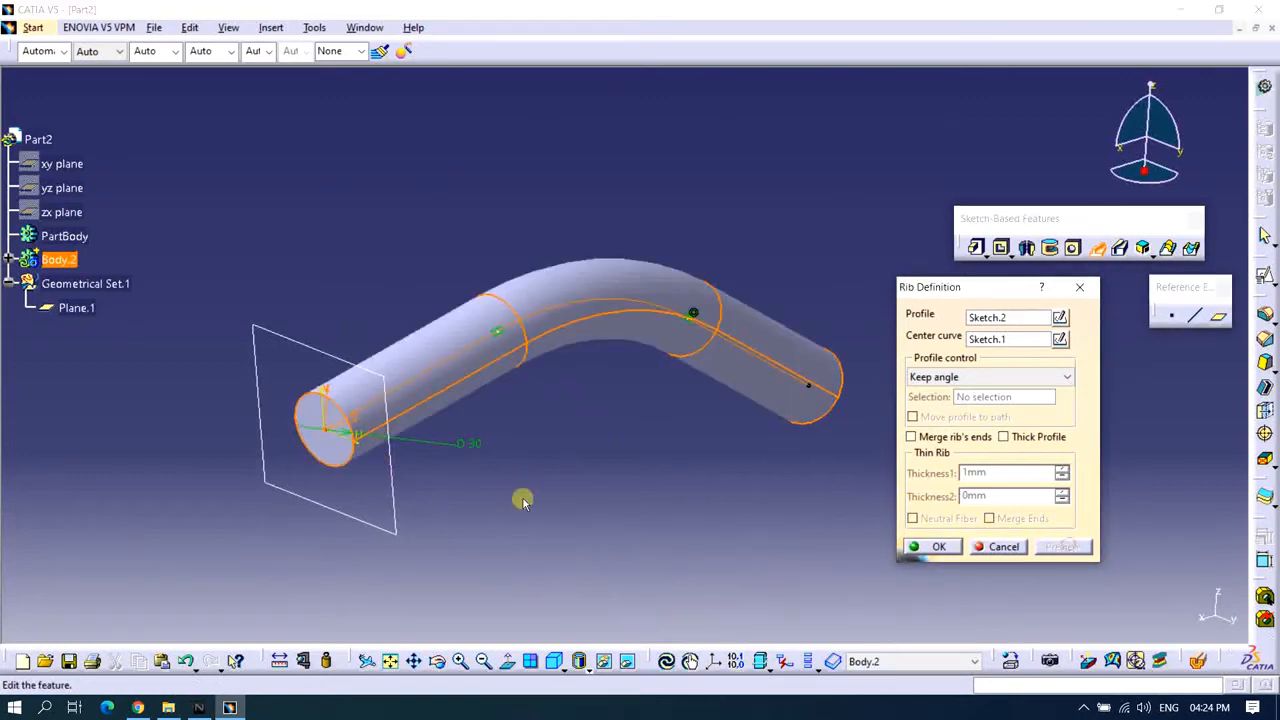
Examine the previewed bent rod from several angles and the profile control options available for the rib.
middle_drag(523, 500, 558, 390)
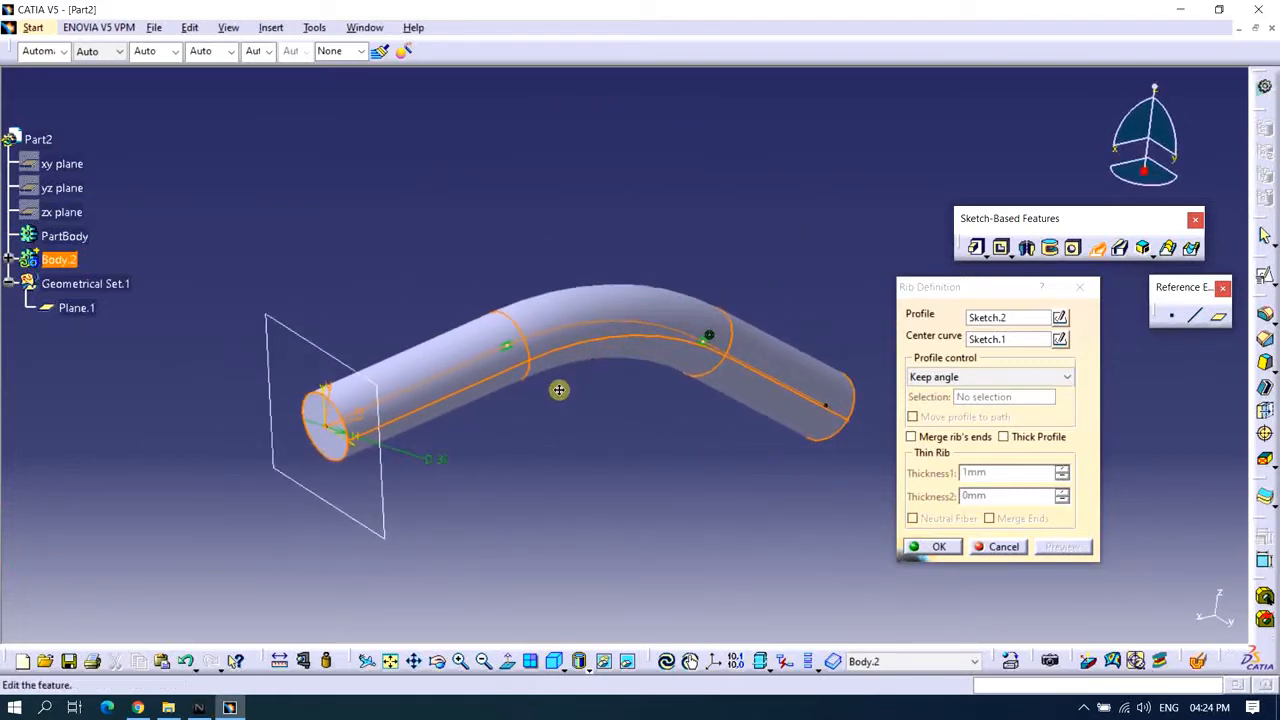
middle_drag(575, 438, 629, 430)
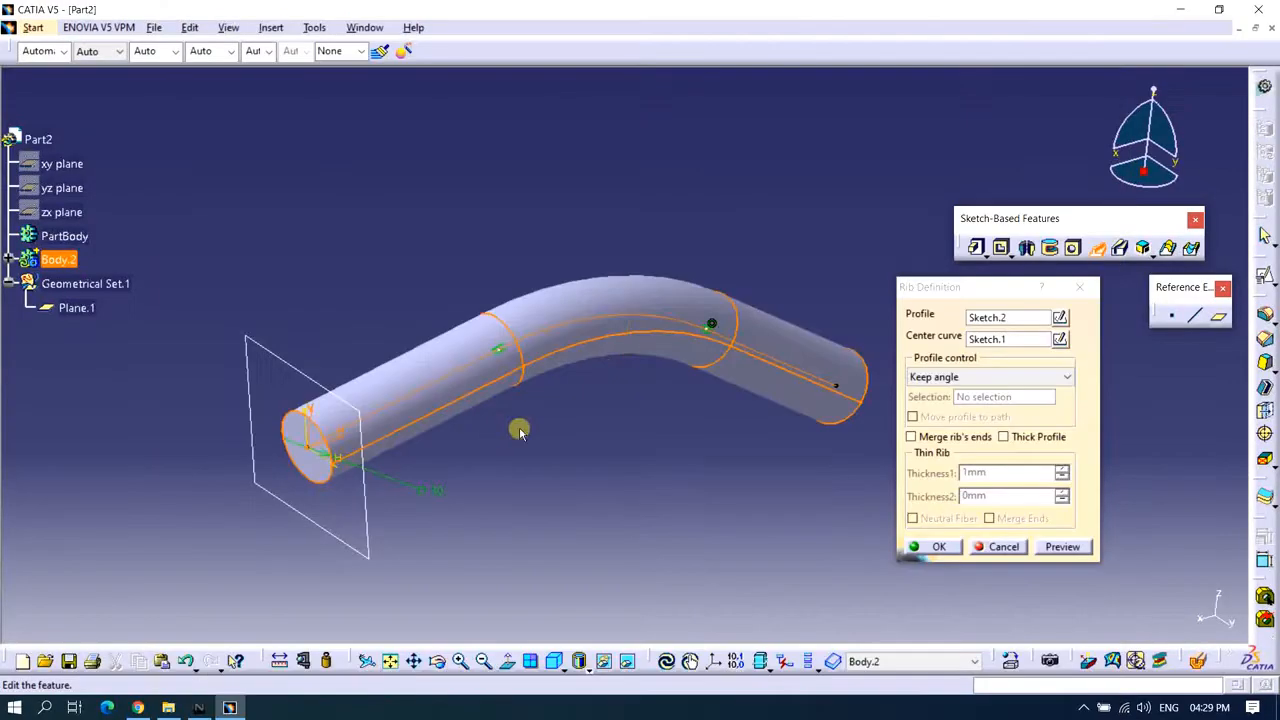
middle_drag(520, 429, 590, 370)
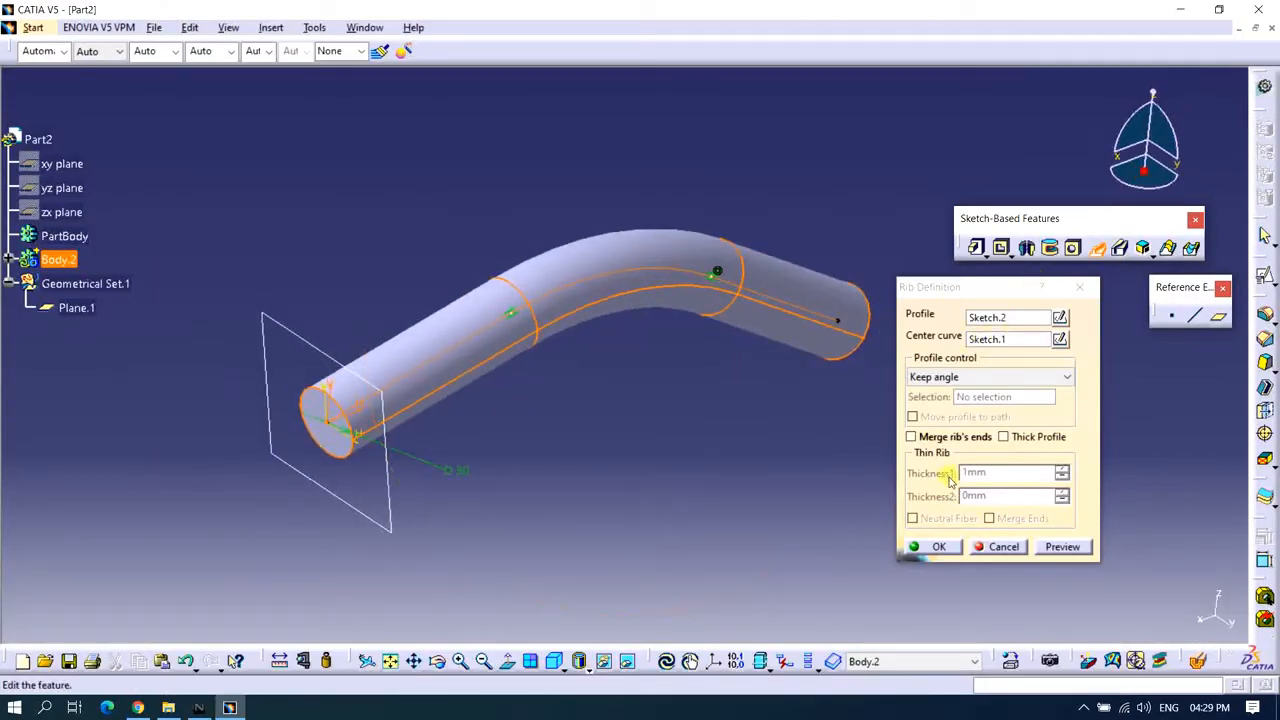
click(973, 378)
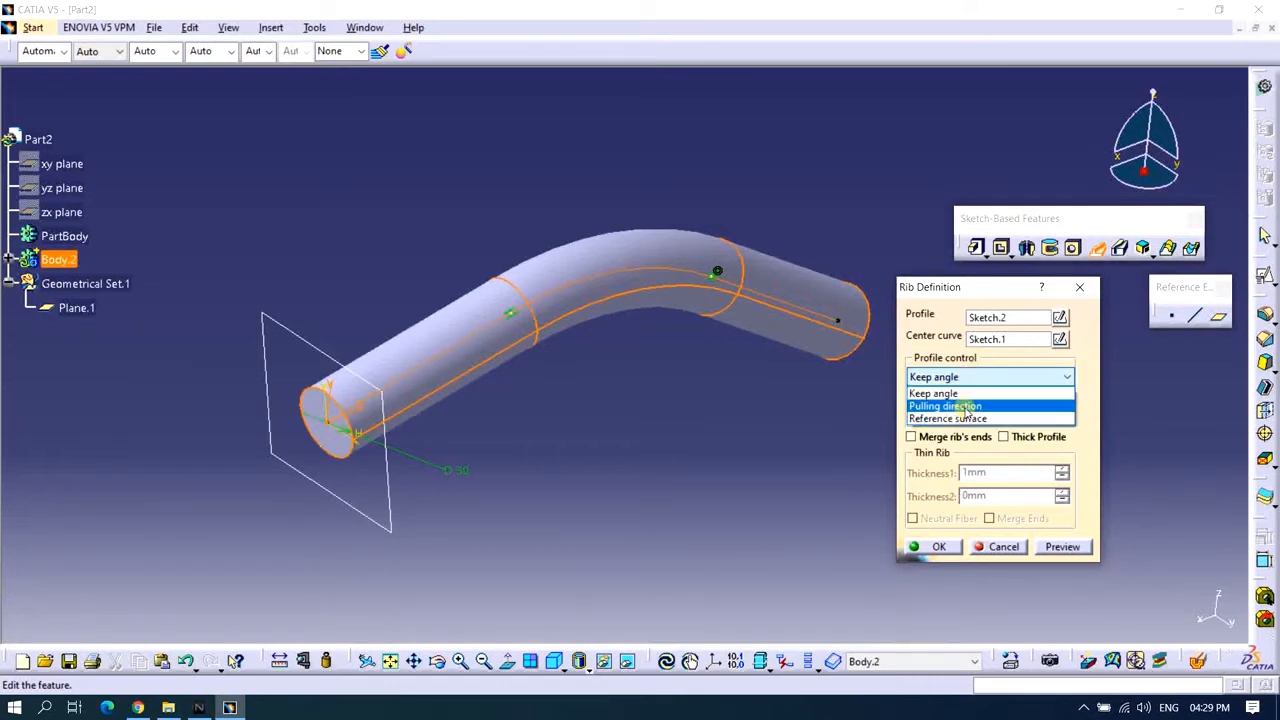
click(851, 404)
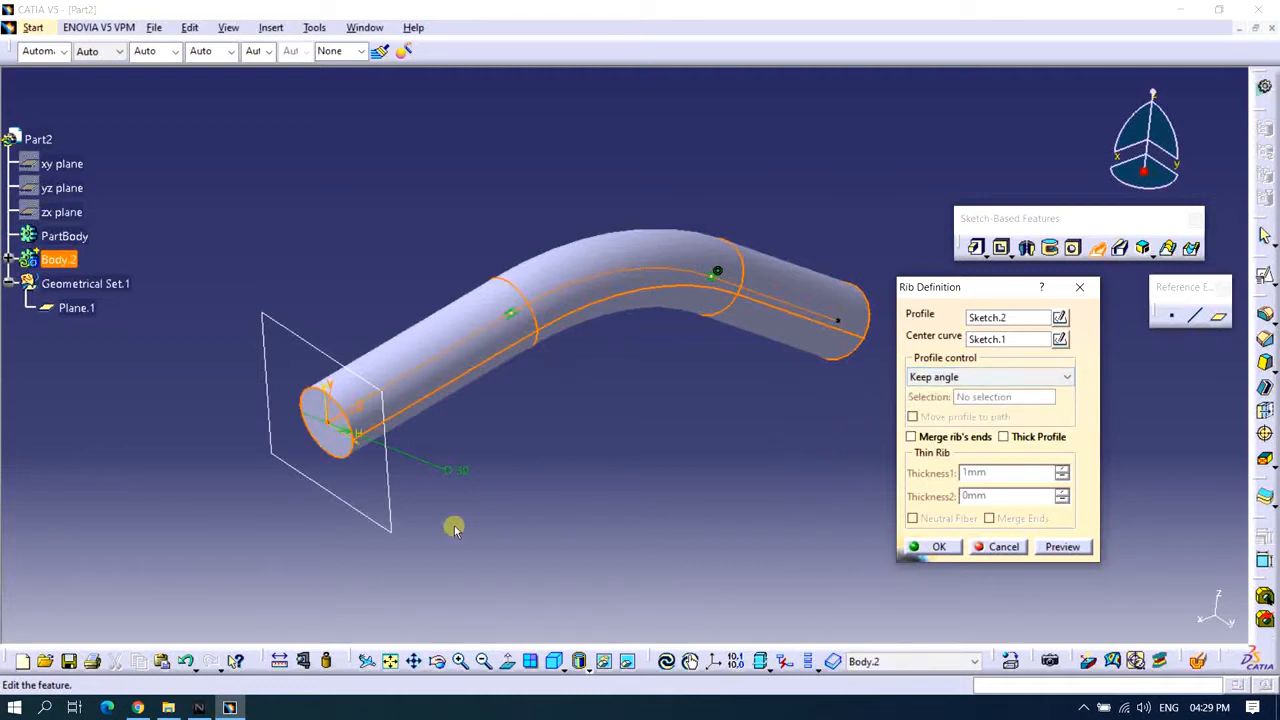
middle_drag(690, 437, 723, 457)
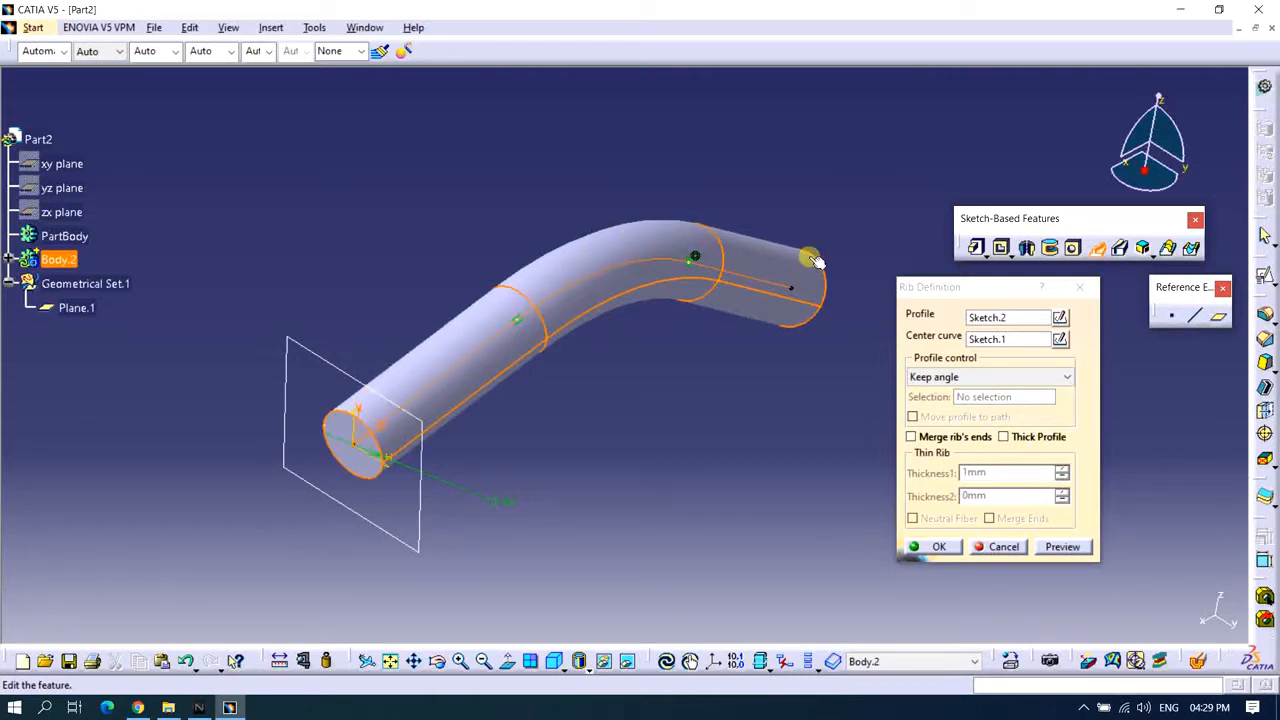
mouse_move(626, 473)
middle_down()
mouse_move(569, 403)
mouse_move(589, 383)
mouse_move(634, 443)
mouse_move(678, 397)
mouse_move(591, 463)
mouse_move(685, 372)
mouse_move(629, 415)
middle_up()
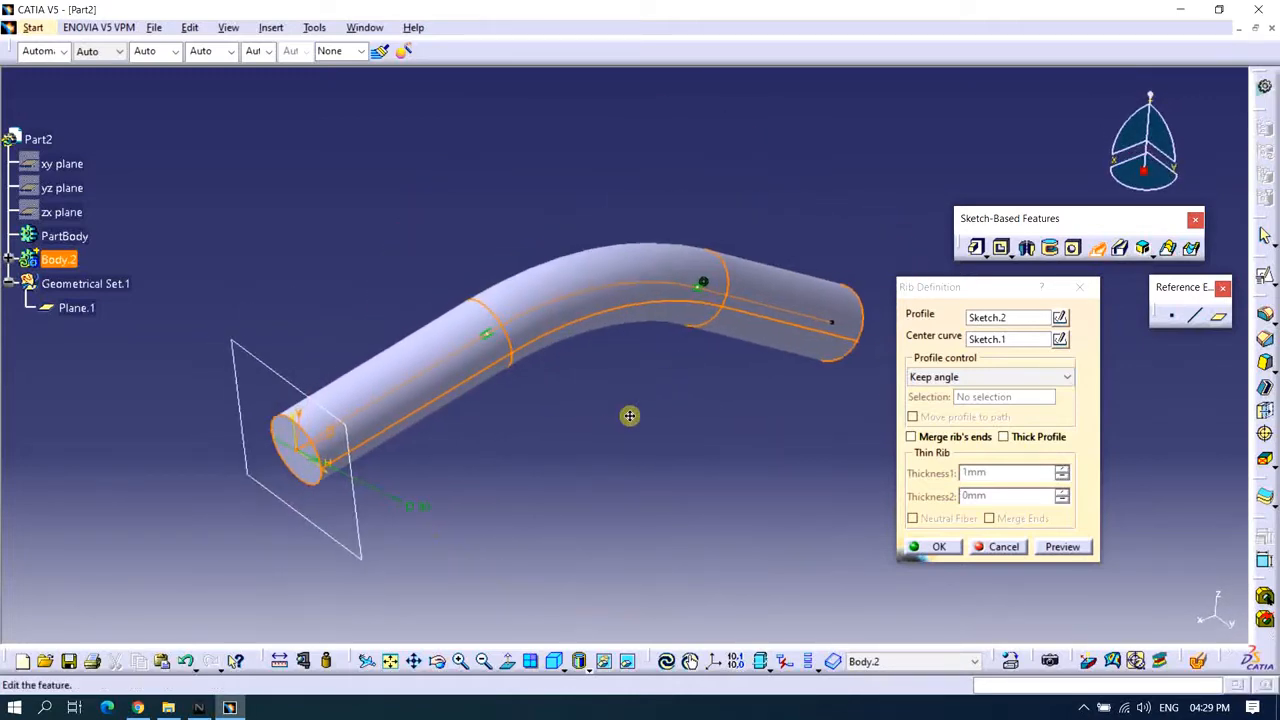
Set the rib's profile control to Pulling direction along the sketch's V axis, then preview and inspect the shape.
click(937, 380)
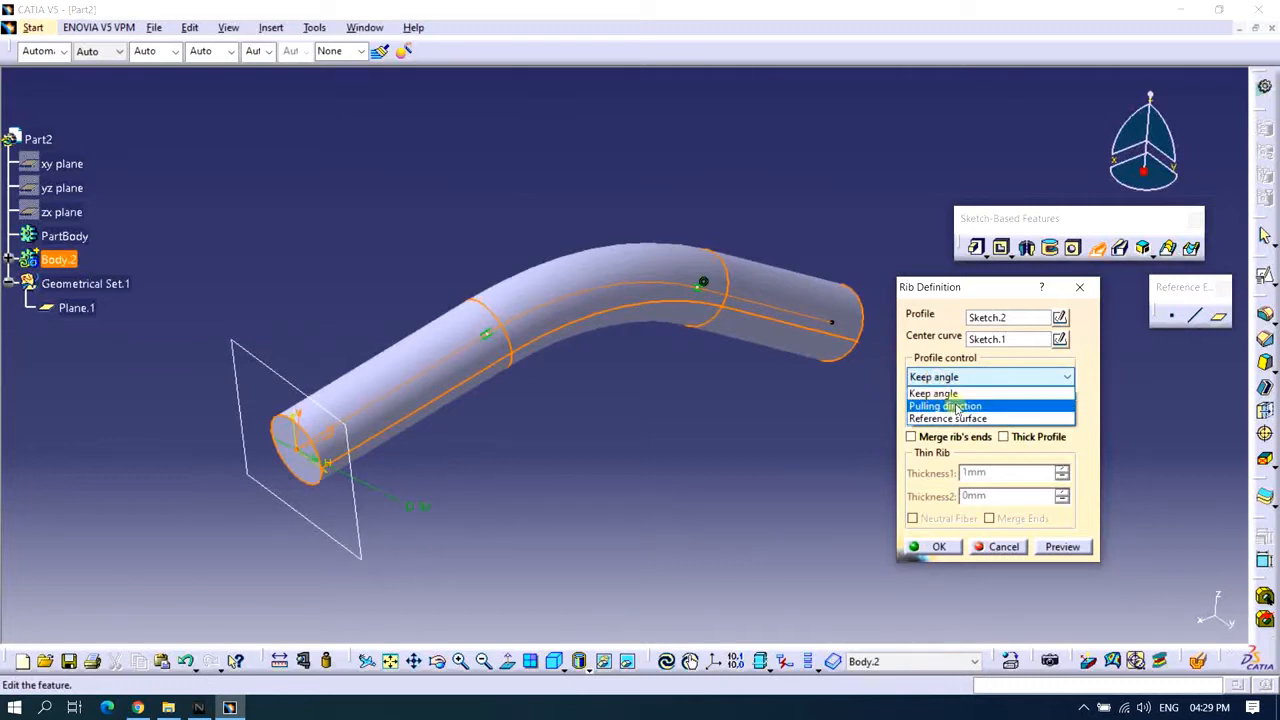
click(973, 408)
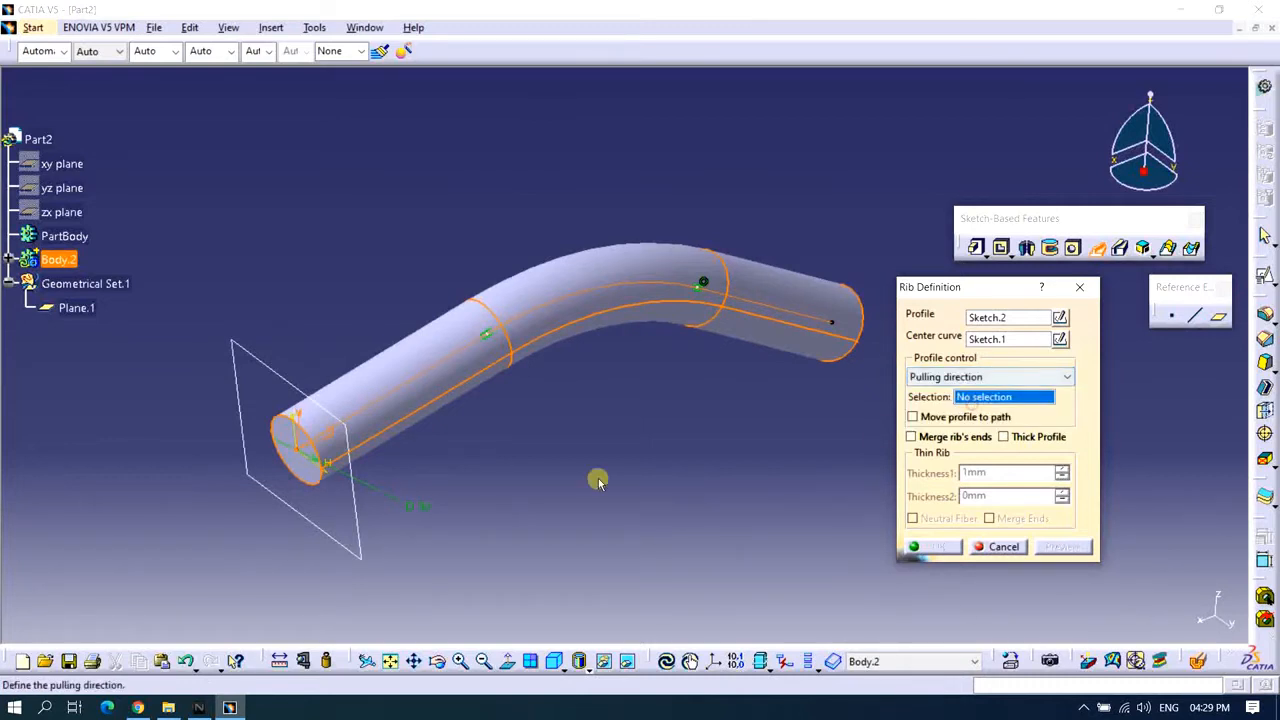
middle_drag(597, 477, 375, 376)
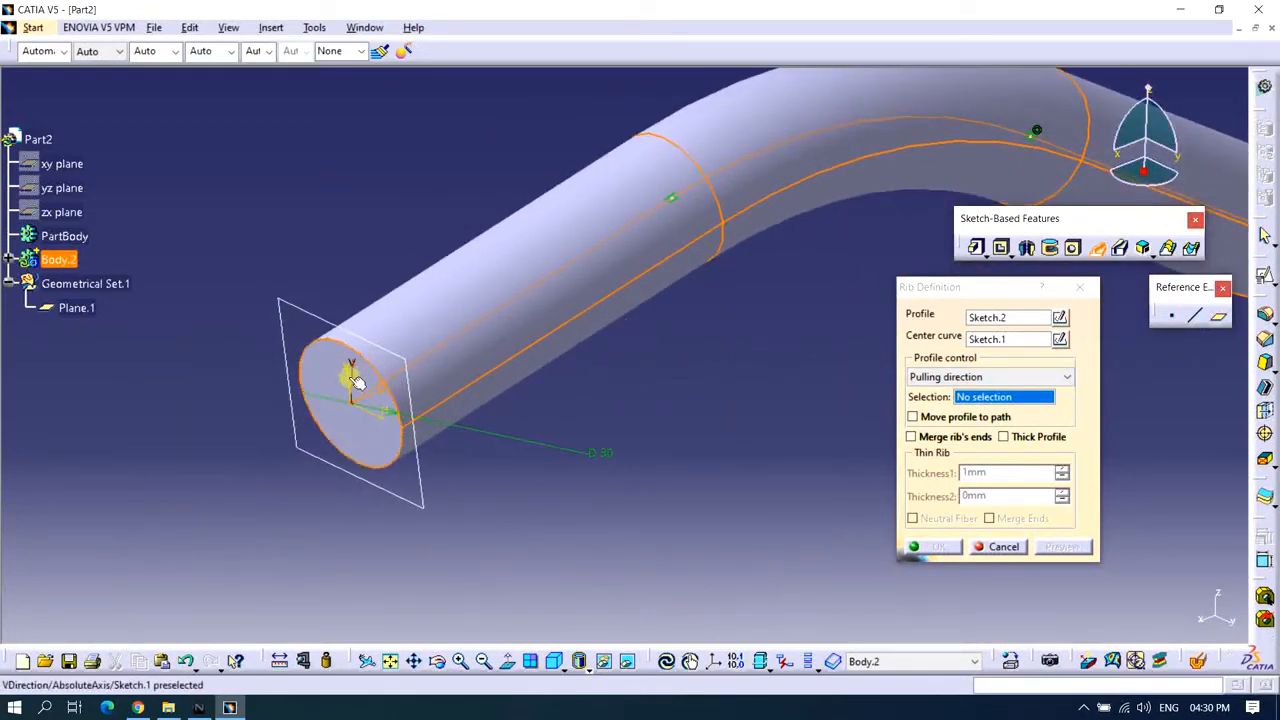
click(352, 377)
ctrl+middle_drag(763, 363, 728, 456)
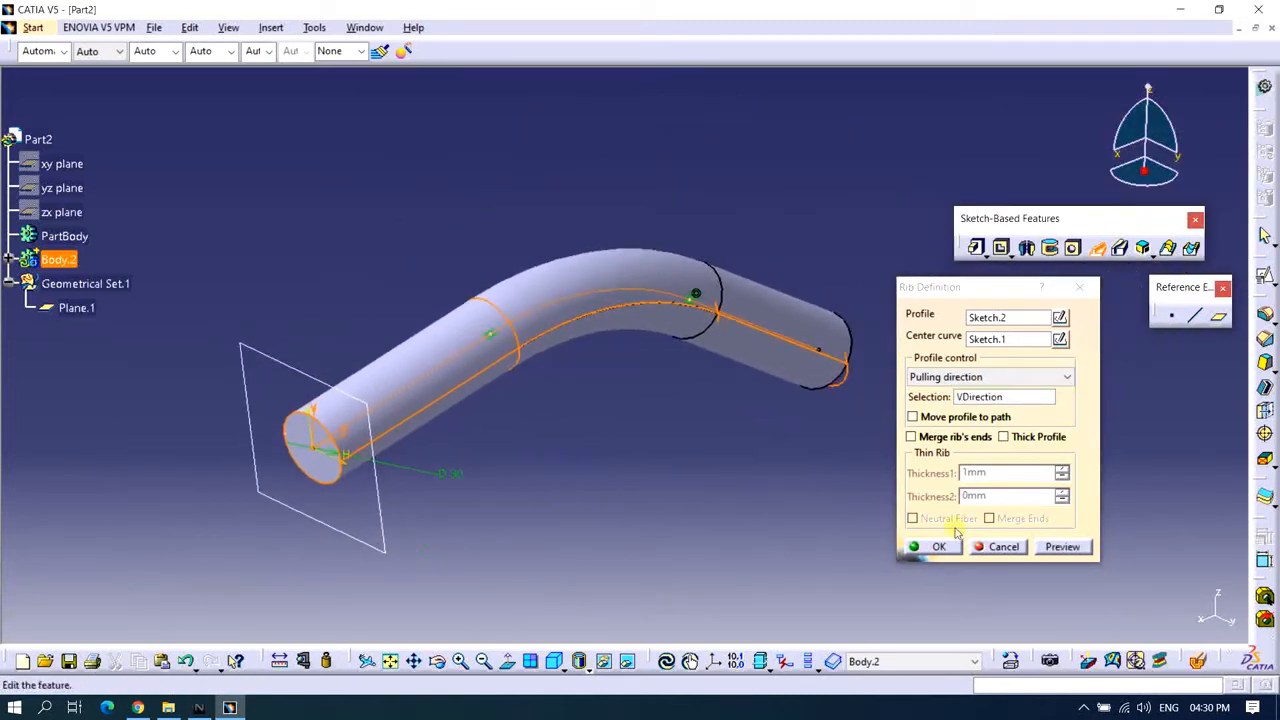
click(1050, 549)
mouse_move(753, 492)
middle_down()
mouse_move(711, 486)
mouse_move(720, 426)
mouse_move(400, 458)
mouse_move(446, 389)
mouse_move(820, 349)
mouse_move(771, 383)
mouse_move(765, 369)
mouse_move(700, 360)
mouse_move(603, 369)
mouse_move(443, 434)
mouse_move(507, 446)
mouse_move(546, 357)
mouse_move(517, 449)
mouse_move(454, 434)
mouse_move(550, 434)
mouse_move(554, 389)
mouse_move(654, 403)
mouse_move(577, 457)
mouse_move(501, 412)
mouse_move(597, 394)
mouse_move(431, 366)
mouse_move(483, 343)
mouse_move(514, 434)
mouse_move(546, 400)
mouse_move(606, 437)
mouse_move(677, 384)
mouse_move(640, 357)
mouse_move(549, 366)
mouse_move(511, 385)
mouse_move(509, 446)
mouse_move(669, 409)
mouse_move(457, 449)
mouse_move(703, 340)
mouse_move(626, 426)
mouse_move(799, 353)
middle_up()
Set the rib's profile control back to Keep angle and inspect the far end of the rod.
click(924, 381)
click(930, 391)
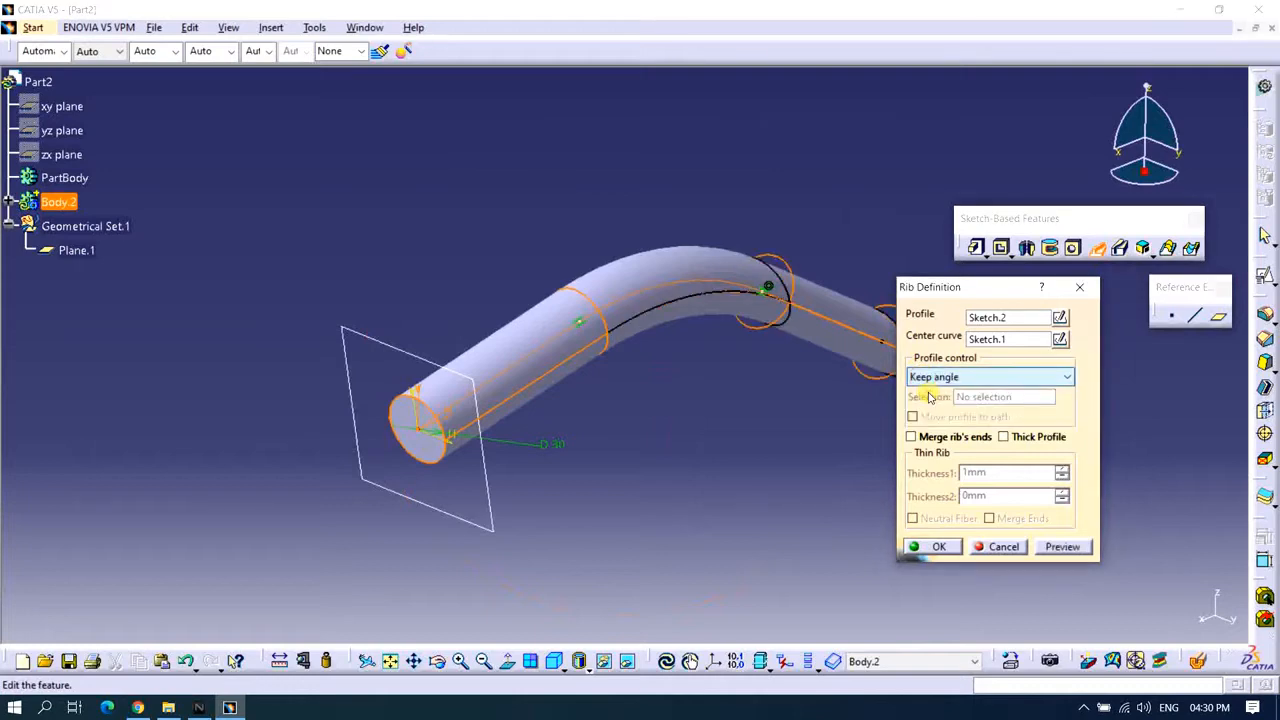
middle_drag(586, 477, 438, 444)
middle_drag(697, 467, 660, 404)
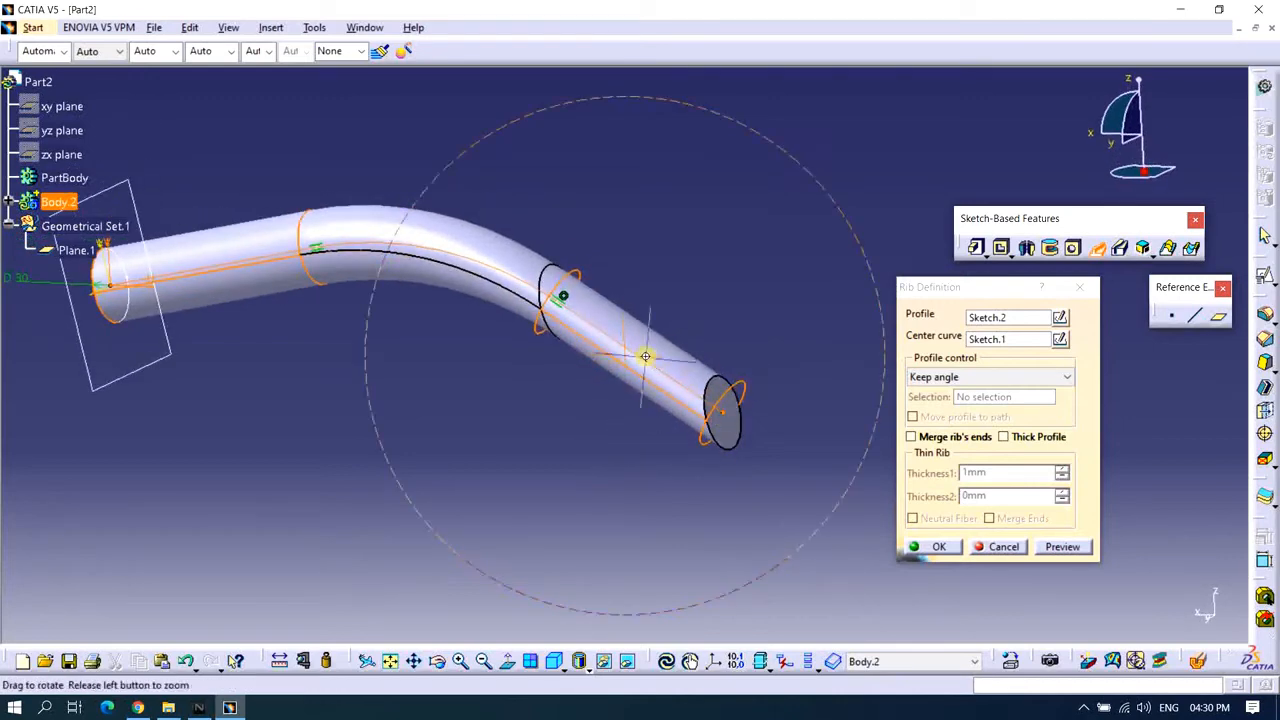
middle_drag(645, 356, 580, 303)
middle_drag(515, 369, 557, 457)
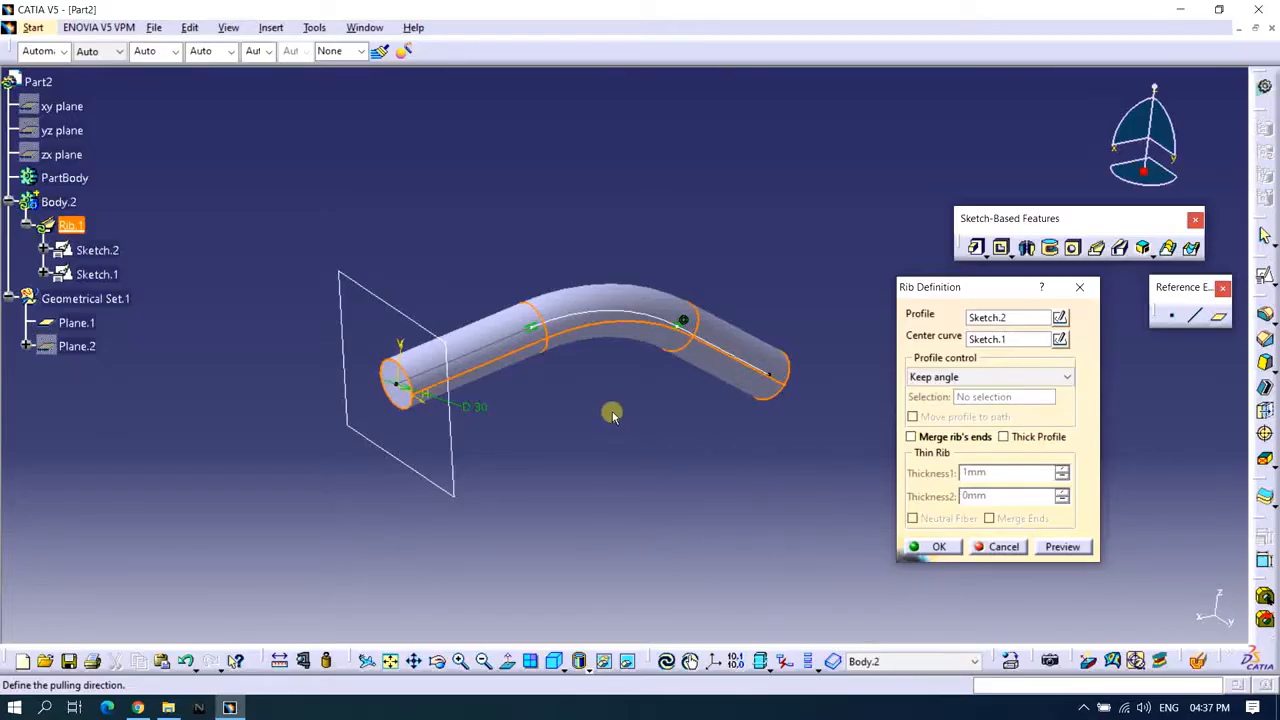
Try Reference surface as the rib's profile control, showing Plane.2 and selecting it as the reference, and close the rib definition.
middle_drag(612, 415, 740, 470)
click(1046, 377)
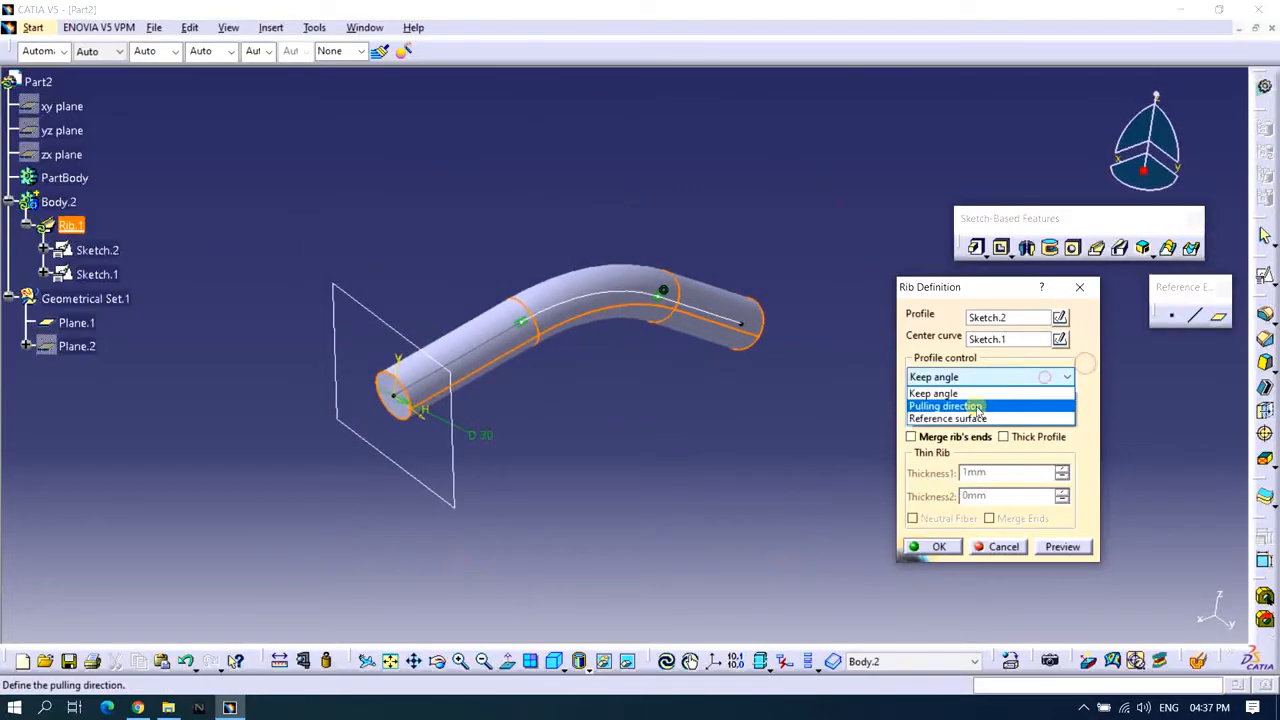
click(952, 420)
middle_drag(585, 537, 457, 438)
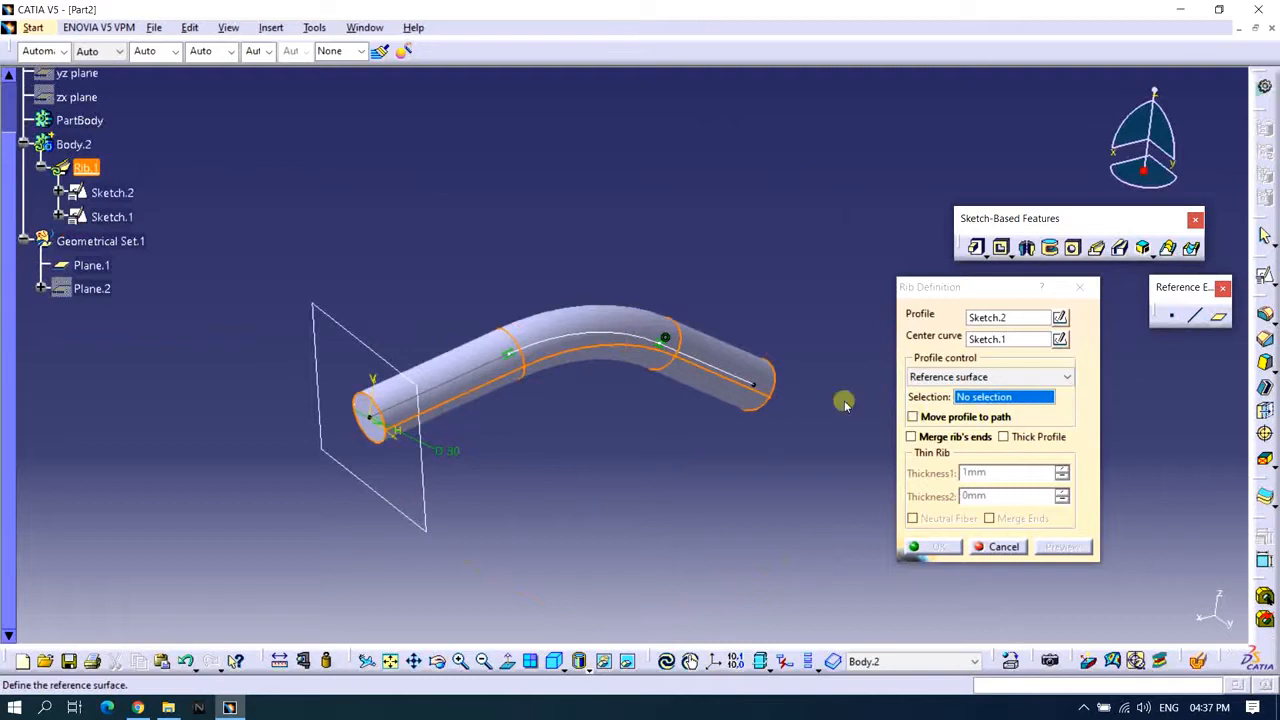
right_click(100, 289)
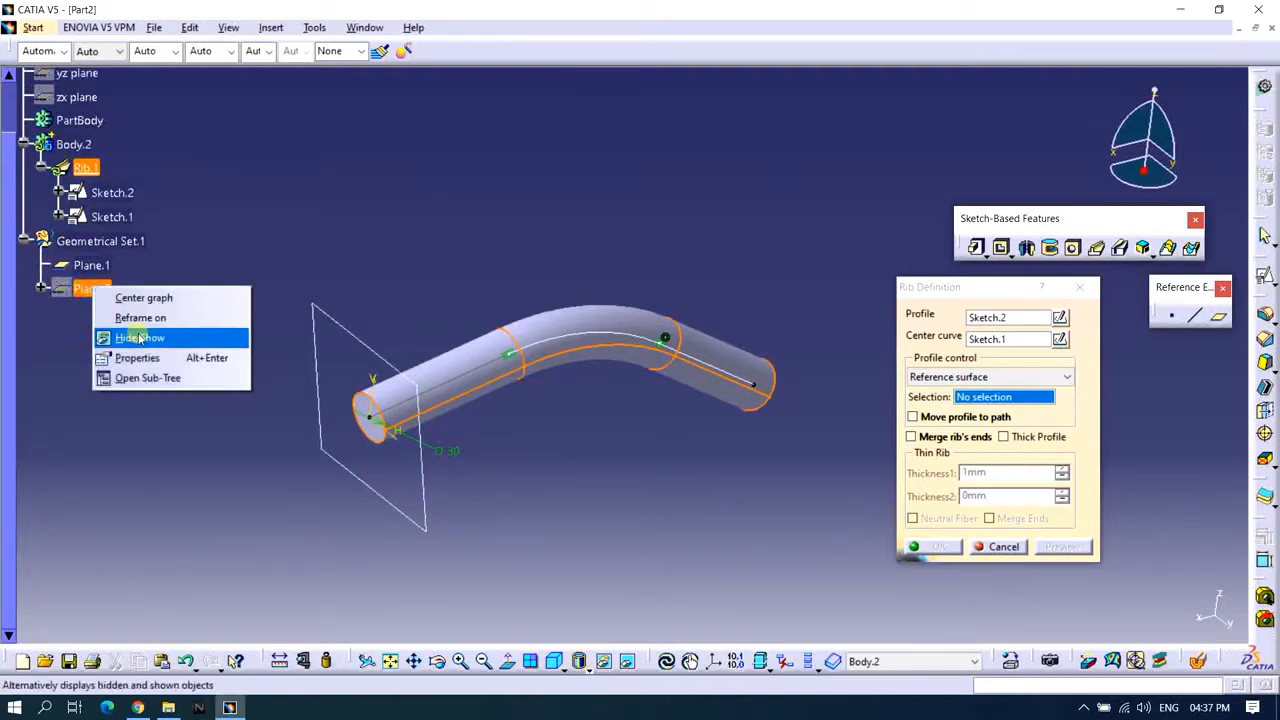
click(143, 334)
middle_drag(305, 292, 350, 257)
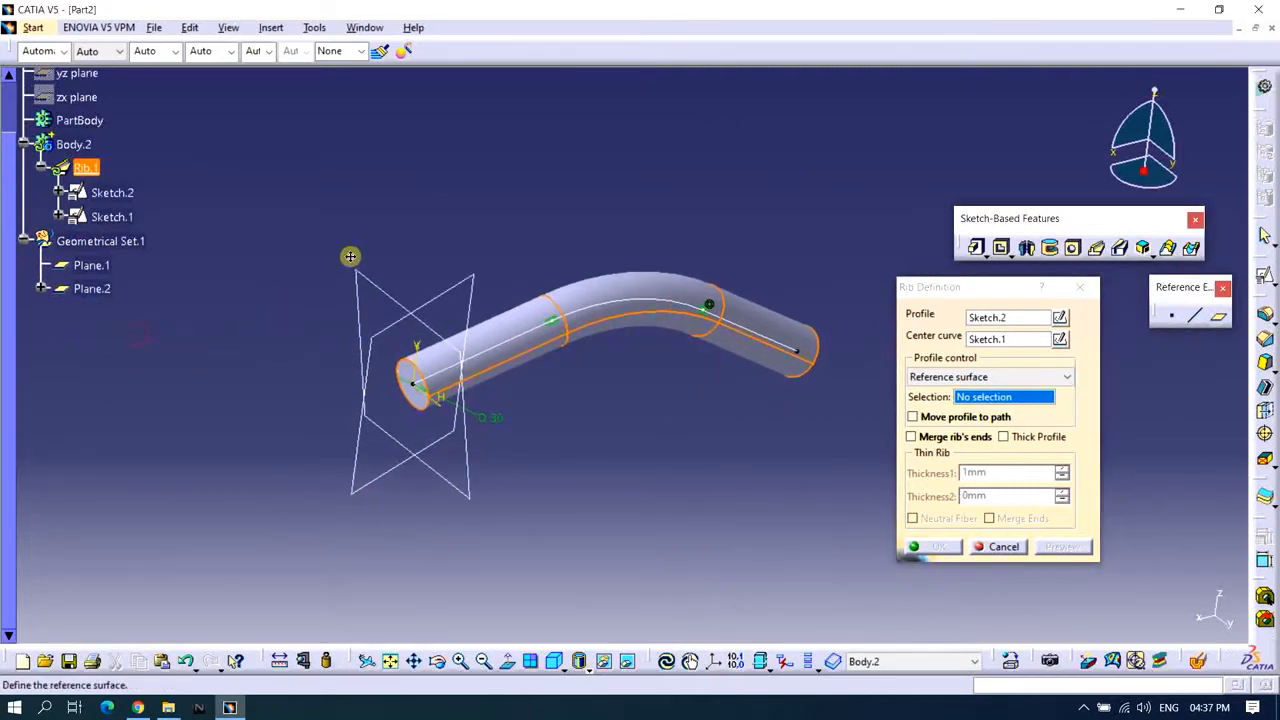
click(447, 296)
middle_drag(707, 392, 690, 420)
click(1076, 288)
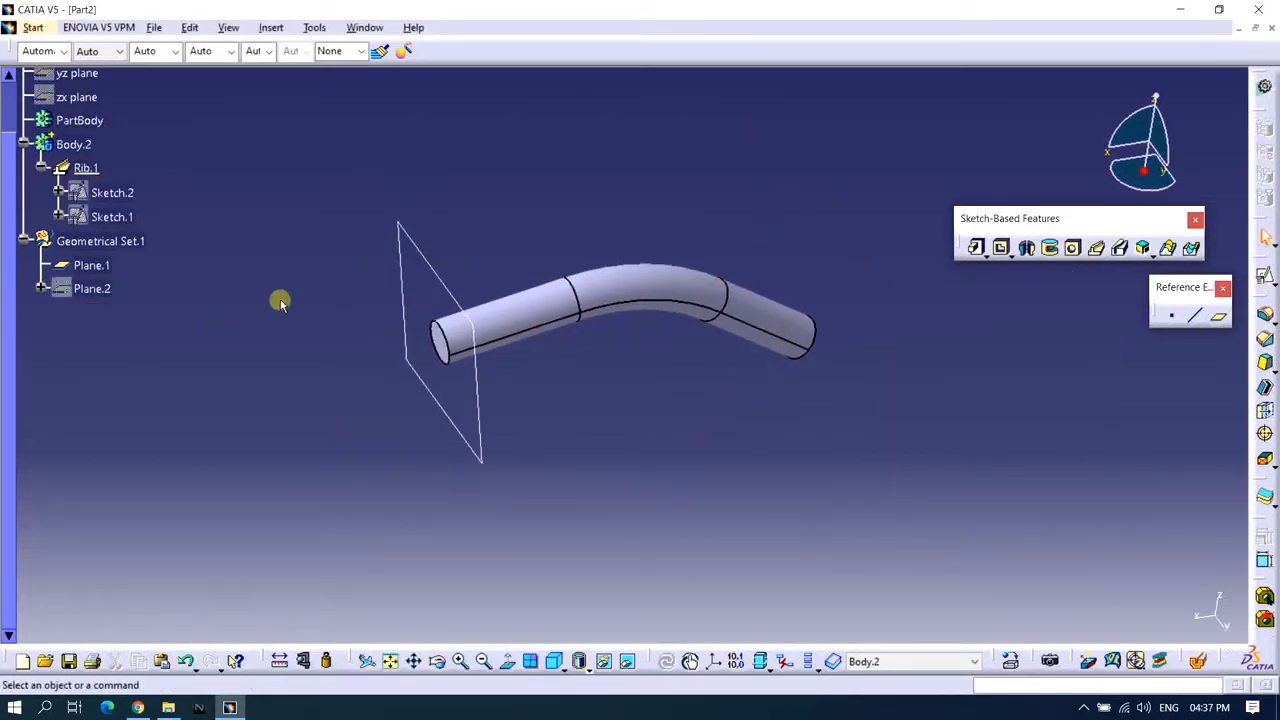
Open the rib's profile sketch, delete the circle and draw a rectangle about 20 mm wide centred on the origin.
double_click(119, 193)
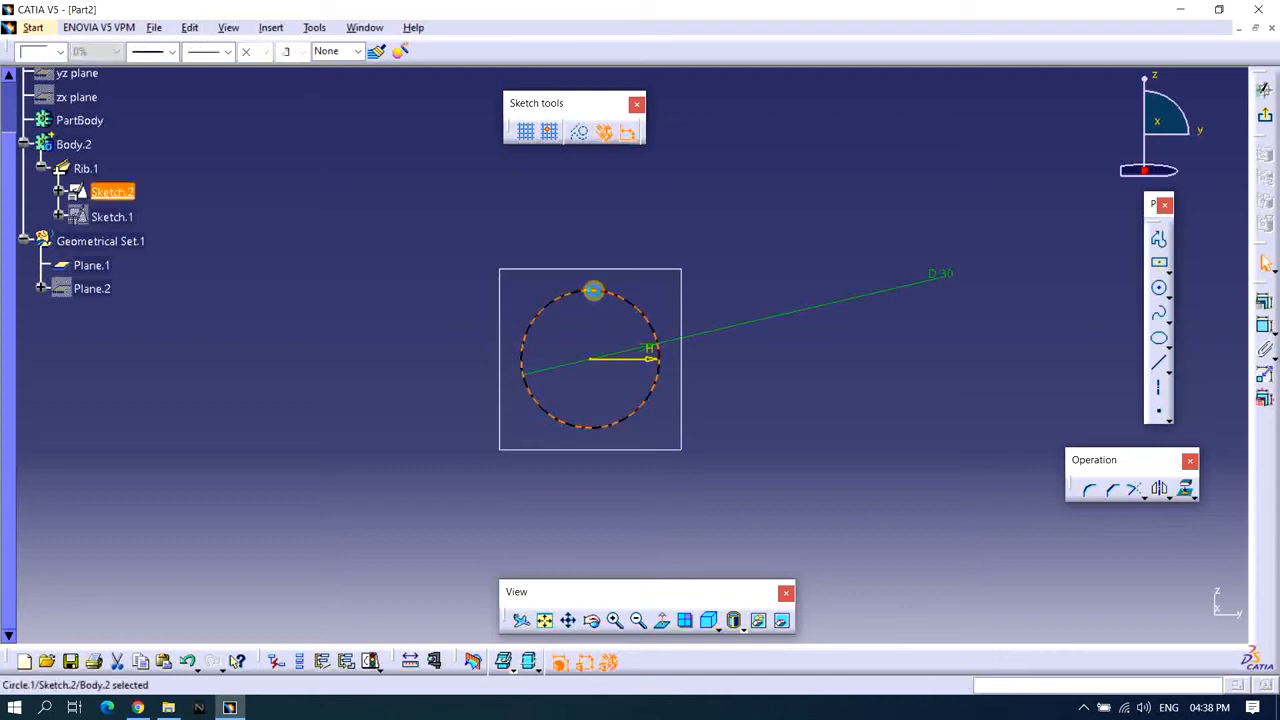
key(Delete)
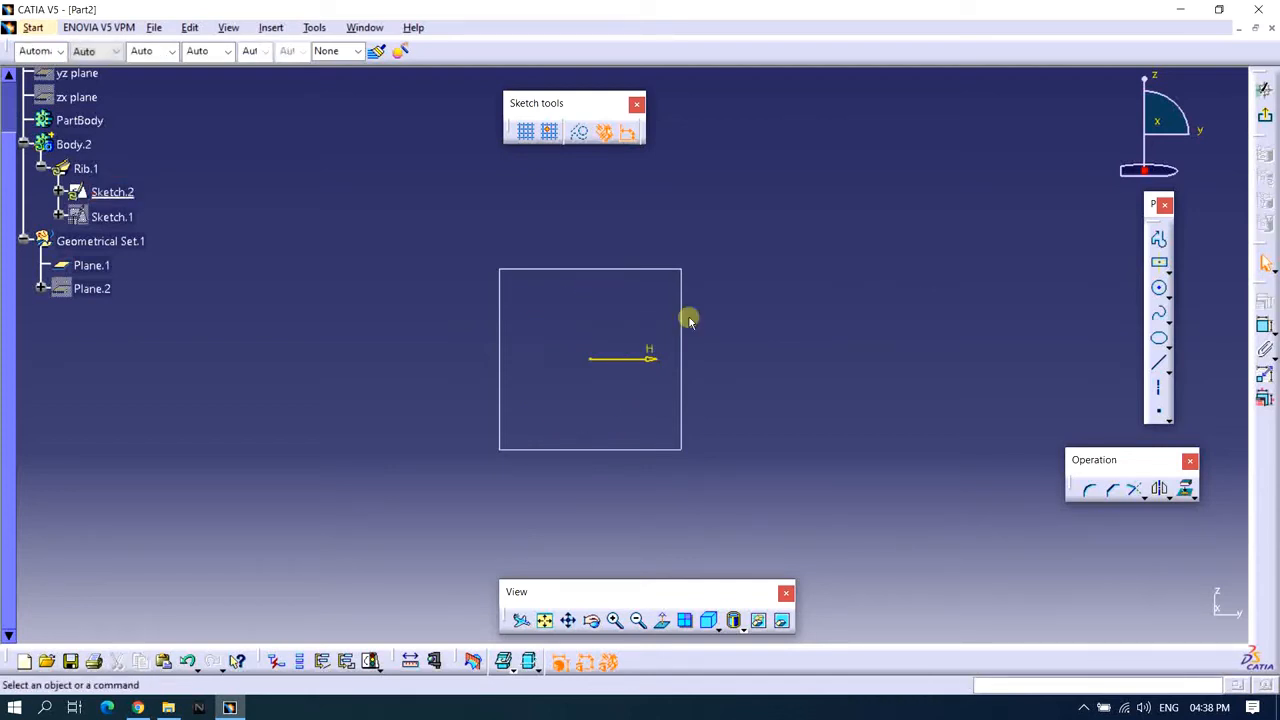
click(1160, 263)
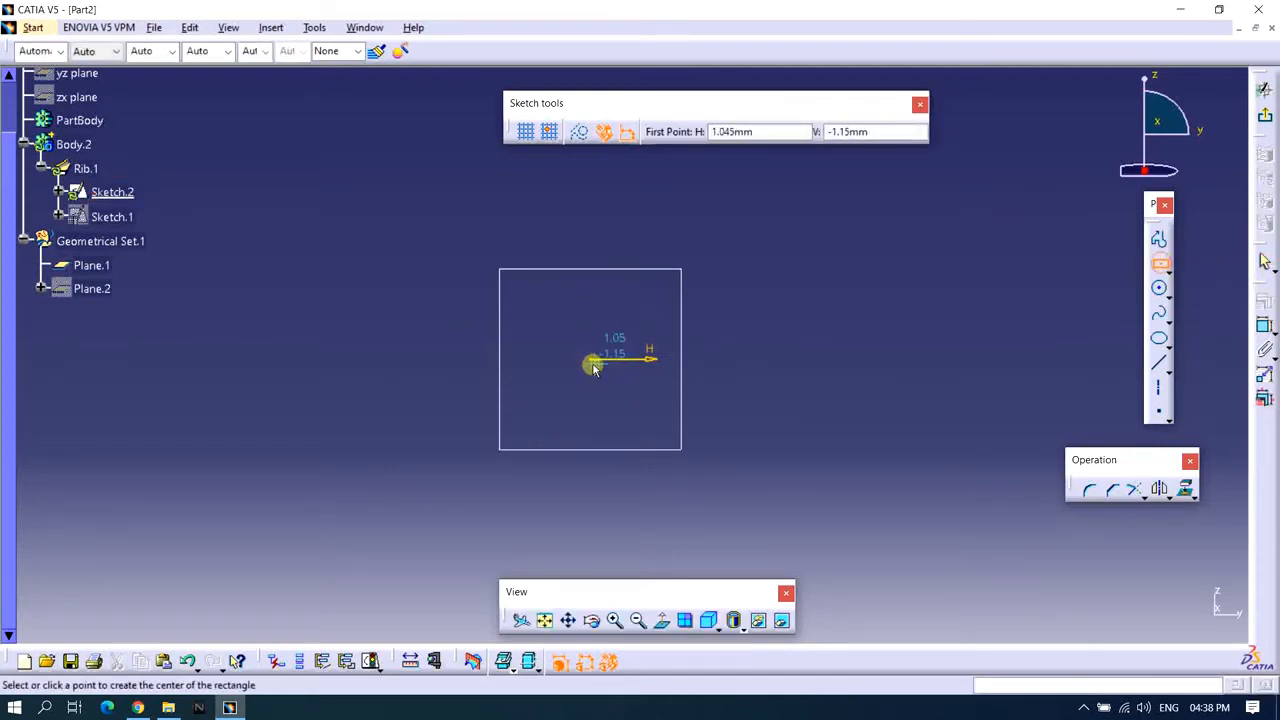
click(590, 359)
click(638, 405)
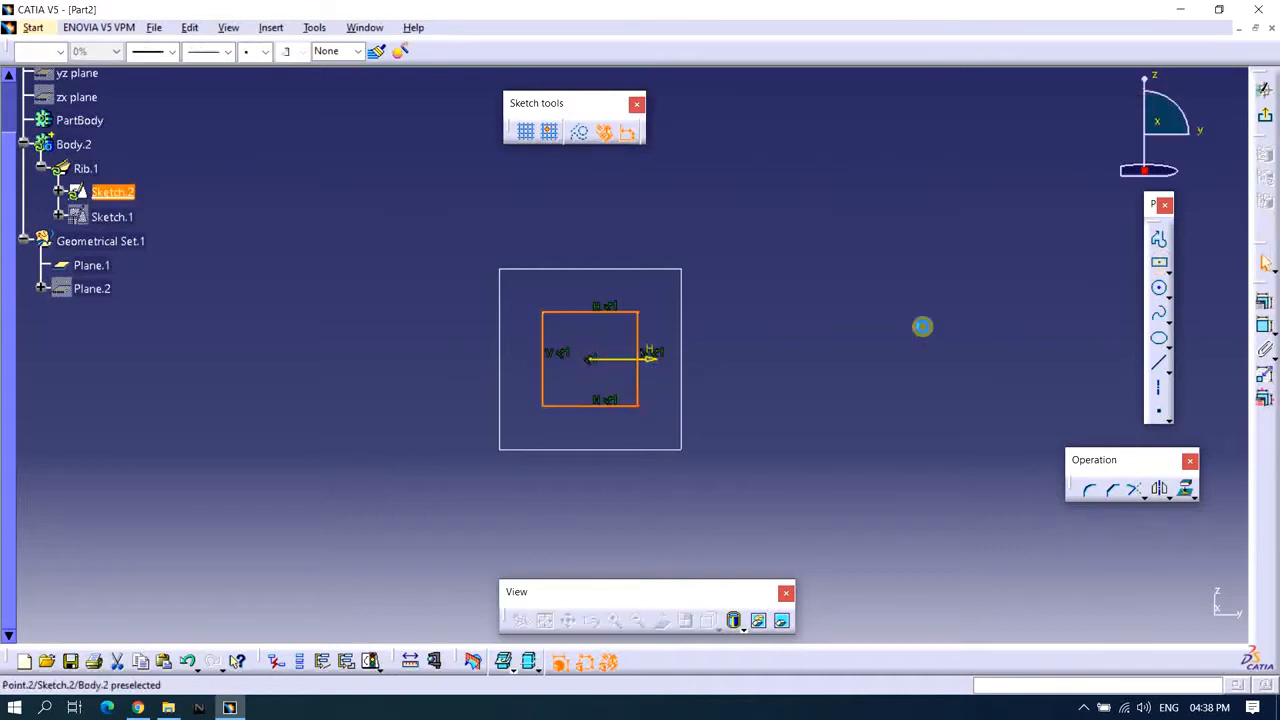
Dimension the rectangle's width and height to 30 mm each and exit the sketch.
click(1265, 330)
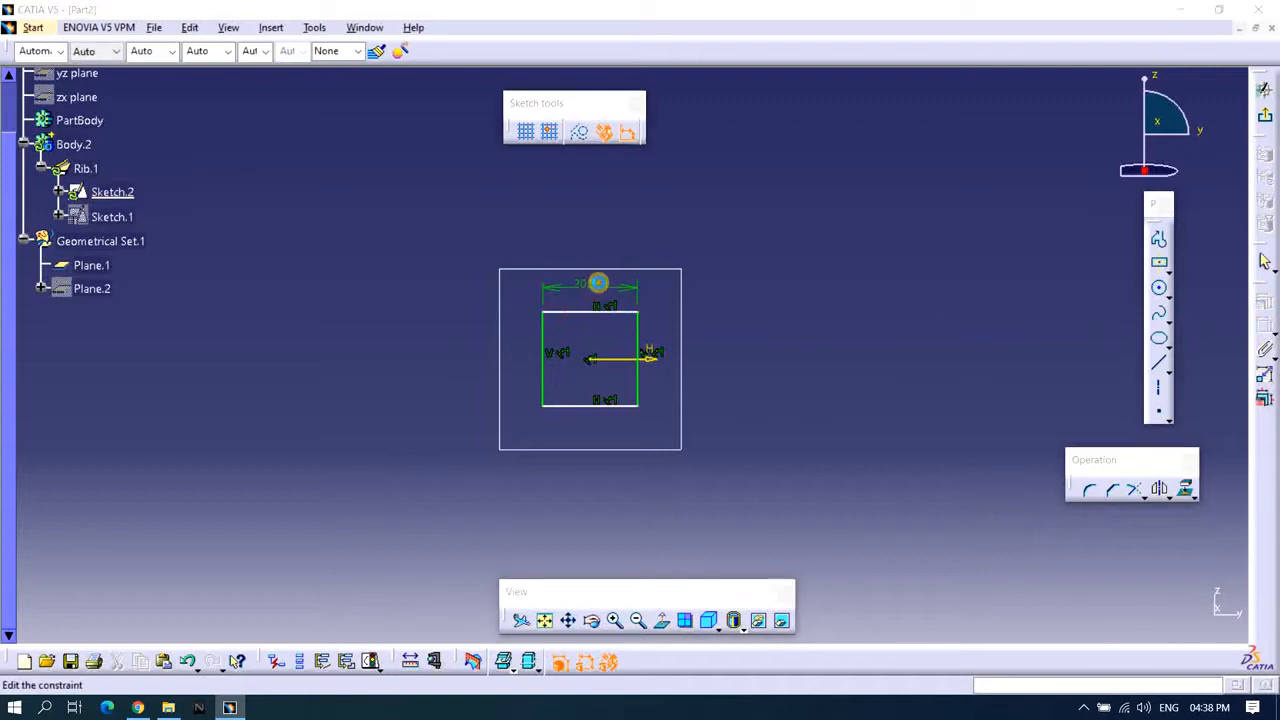
double_click(598, 287)
text(30)
key(Return)
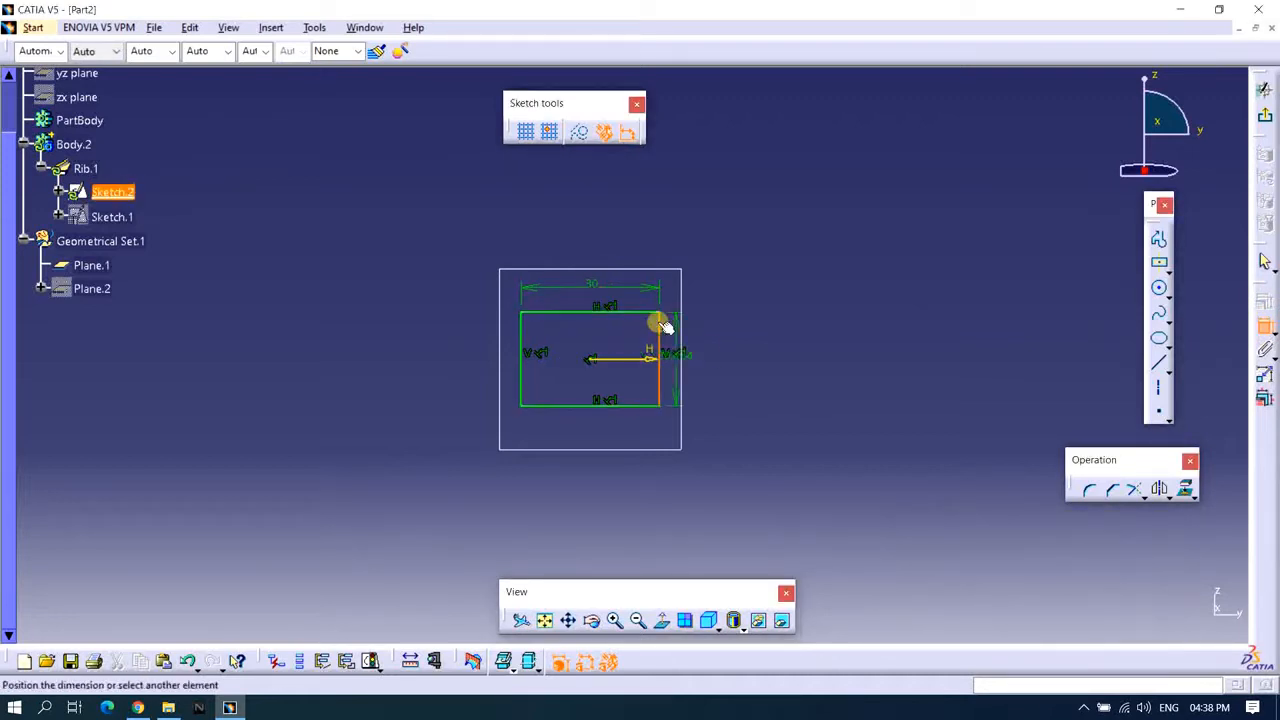
double_click(717, 352)
text(30)
key(Return)
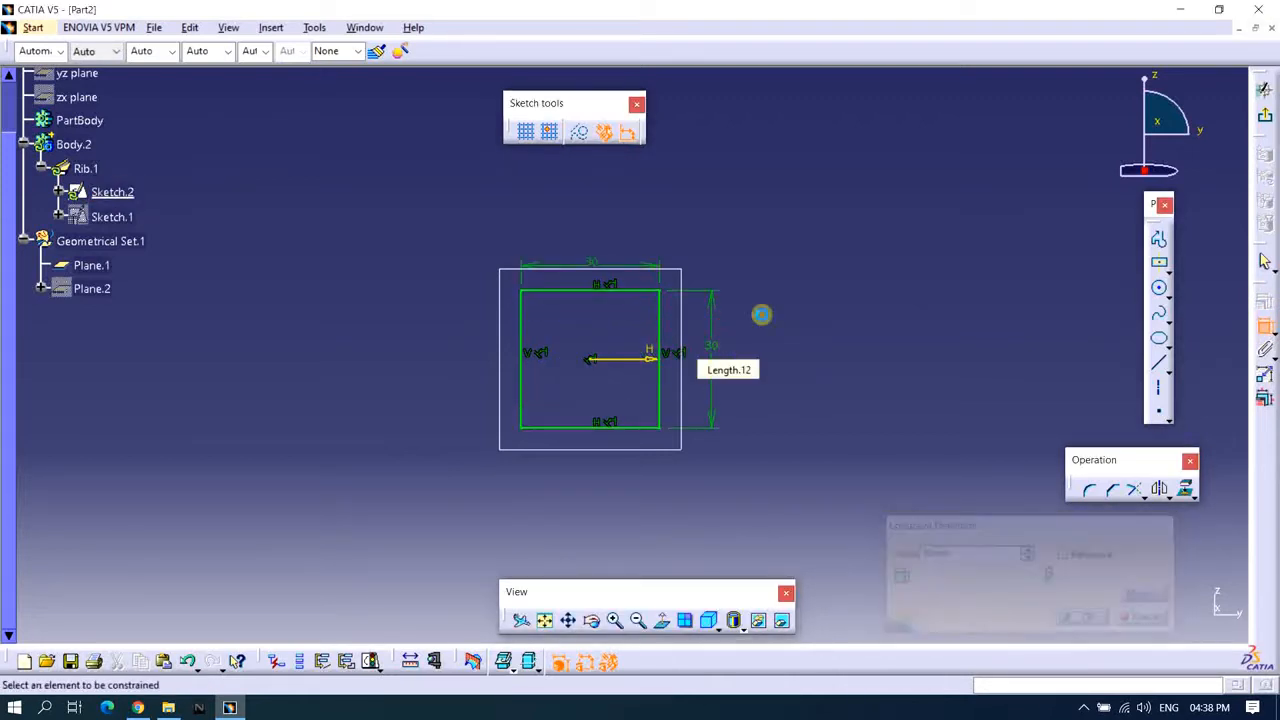
click(1263, 260)
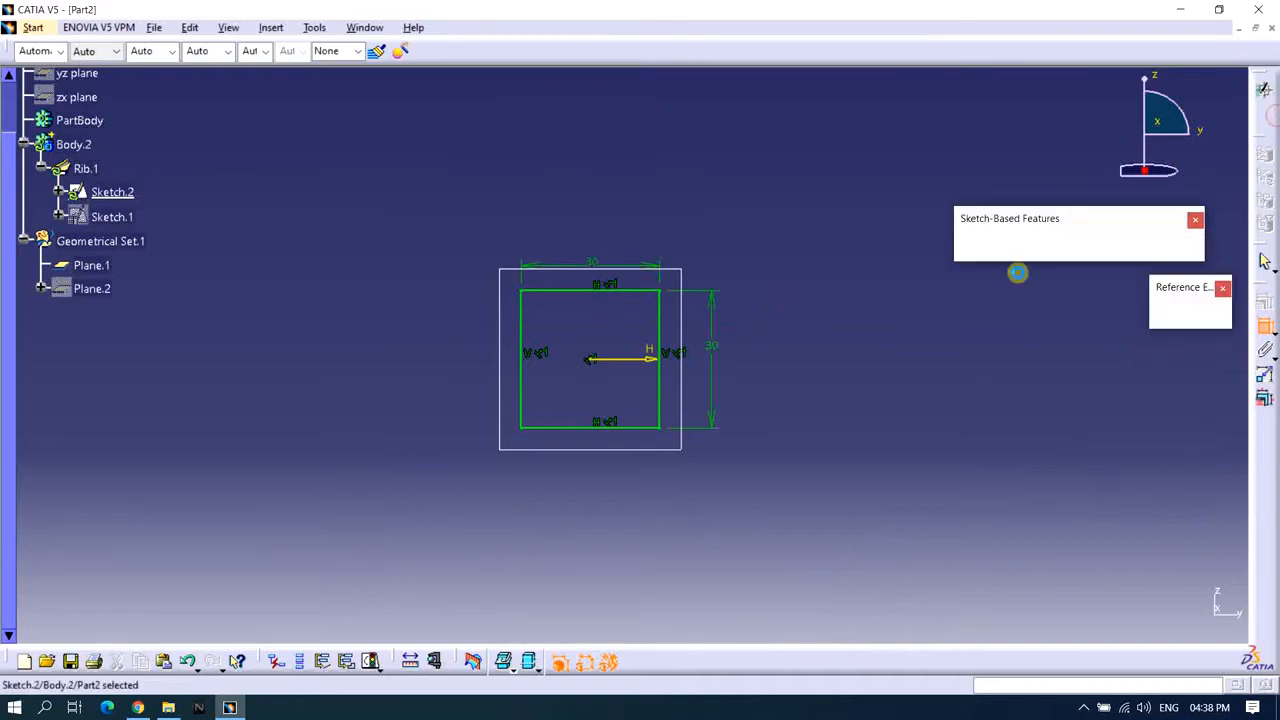
mouse_move(743, 314)
middle_down()
mouse_move(763, 426)
mouse_move(699, 374)
mouse_move(699, 349)
mouse_move(758, 363)
middle_up()
click(286, 331)
Open the rib definition for the square profile and set its profile control to Reference surface.
double_click(84, 166)
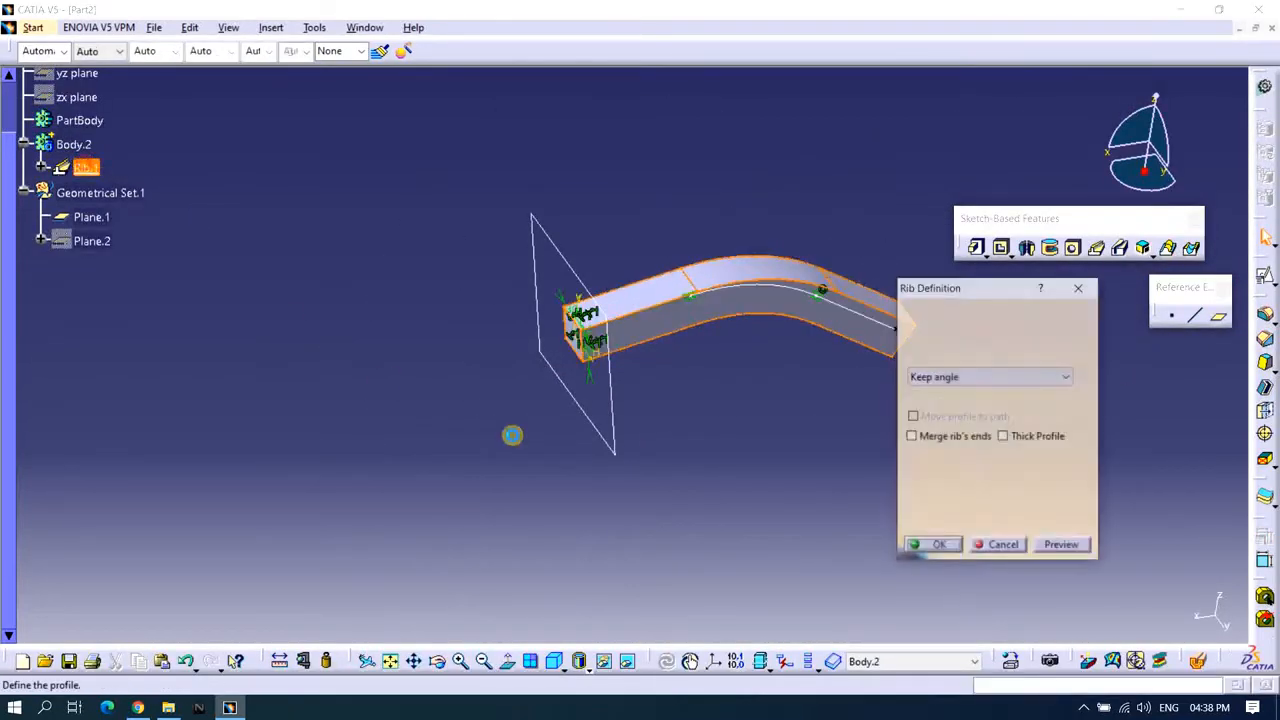
middle_drag(511, 434, 750, 270)
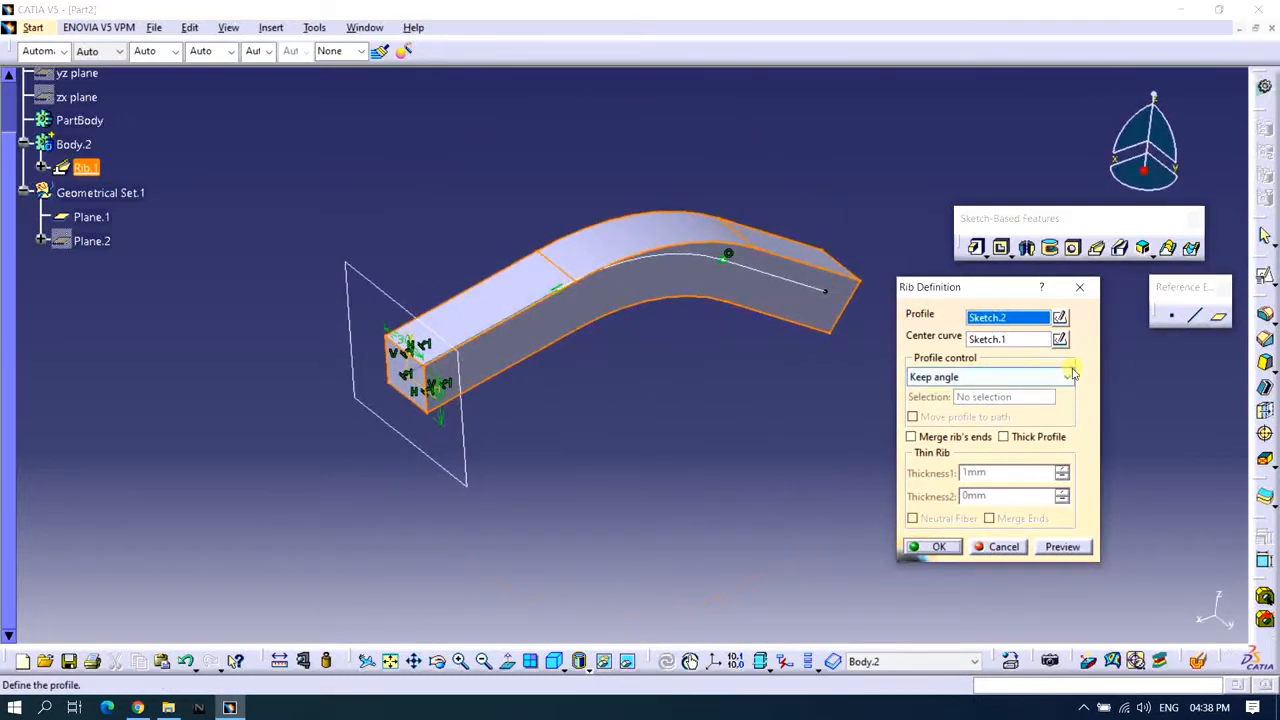
click(1067, 377)
click(945, 418)
middle_drag(664, 448, 639, 423)
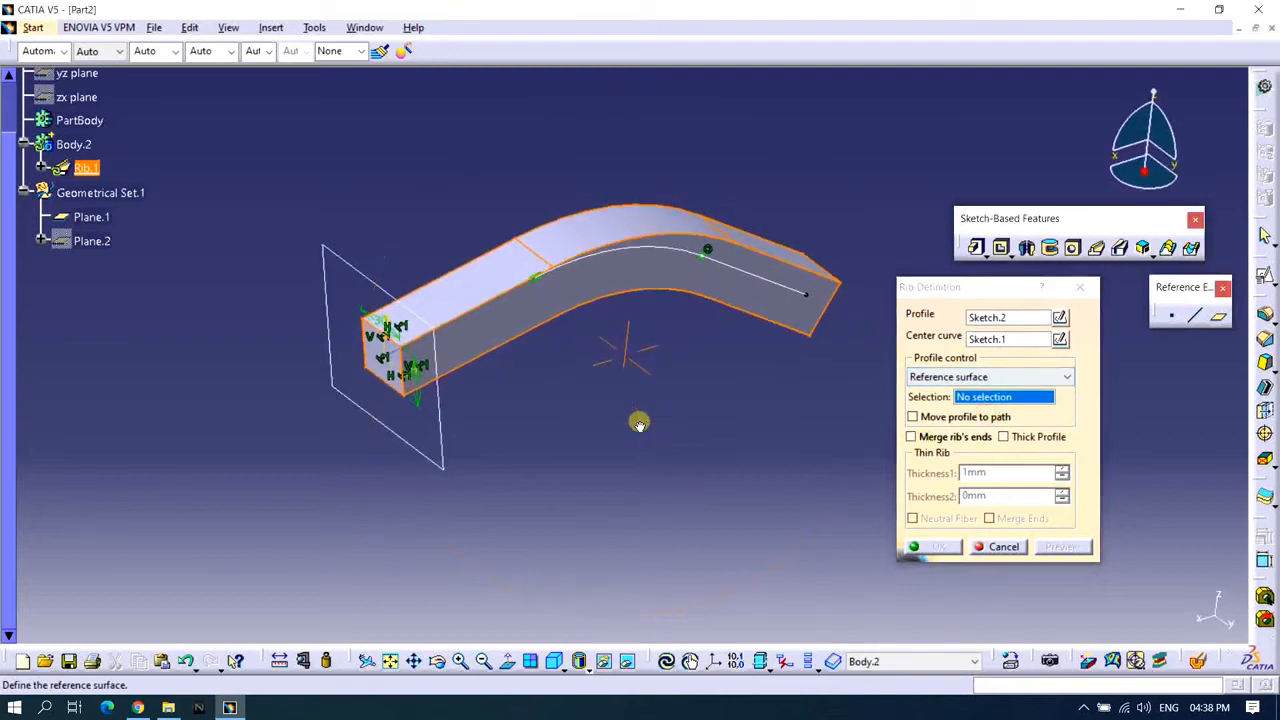
middle_click(639, 423)
middle_drag(696, 358, 718, 456)
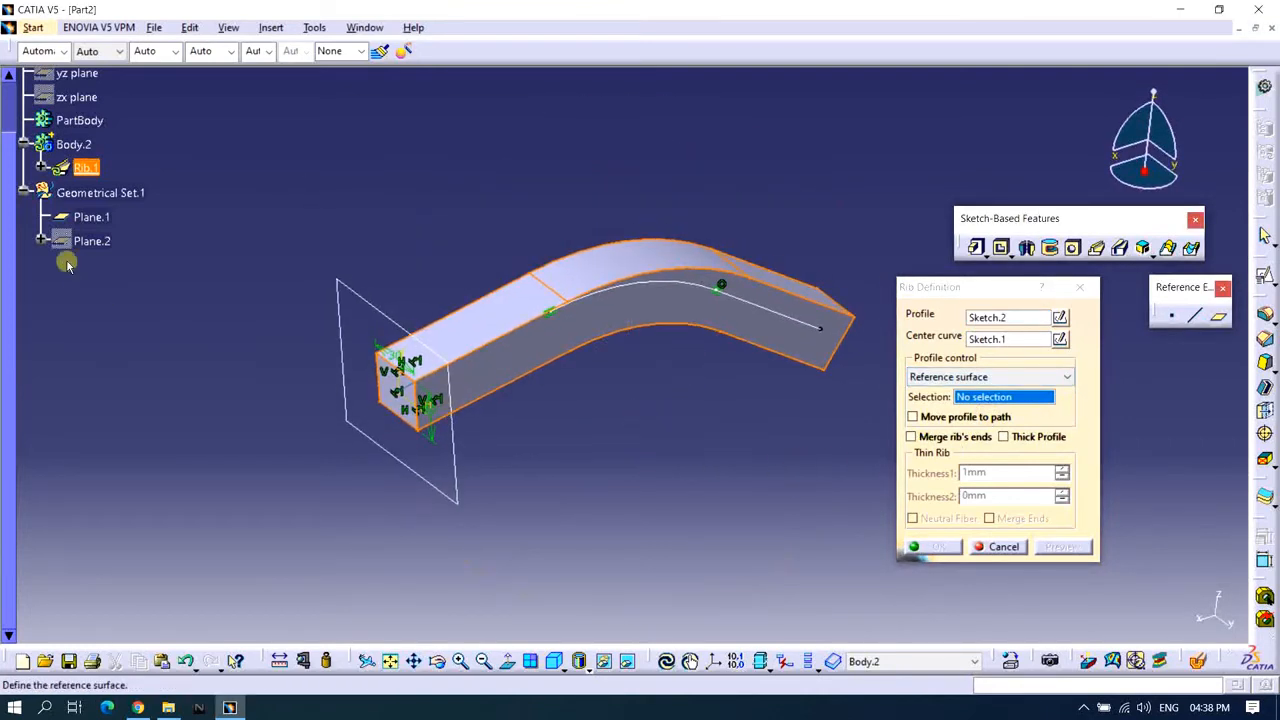
Show Plane.2, select it as the rib's reference surface, and preview the rib.
right_click(87, 247)
click(137, 286)
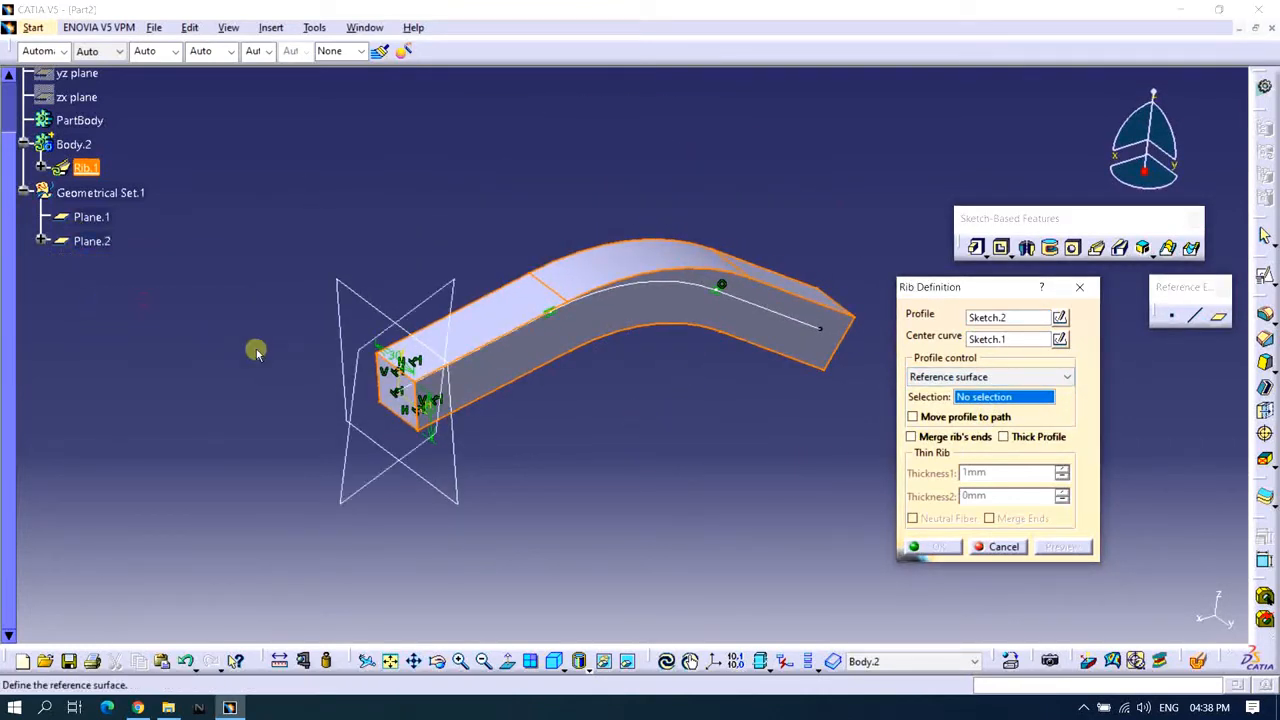
click(393, 328)
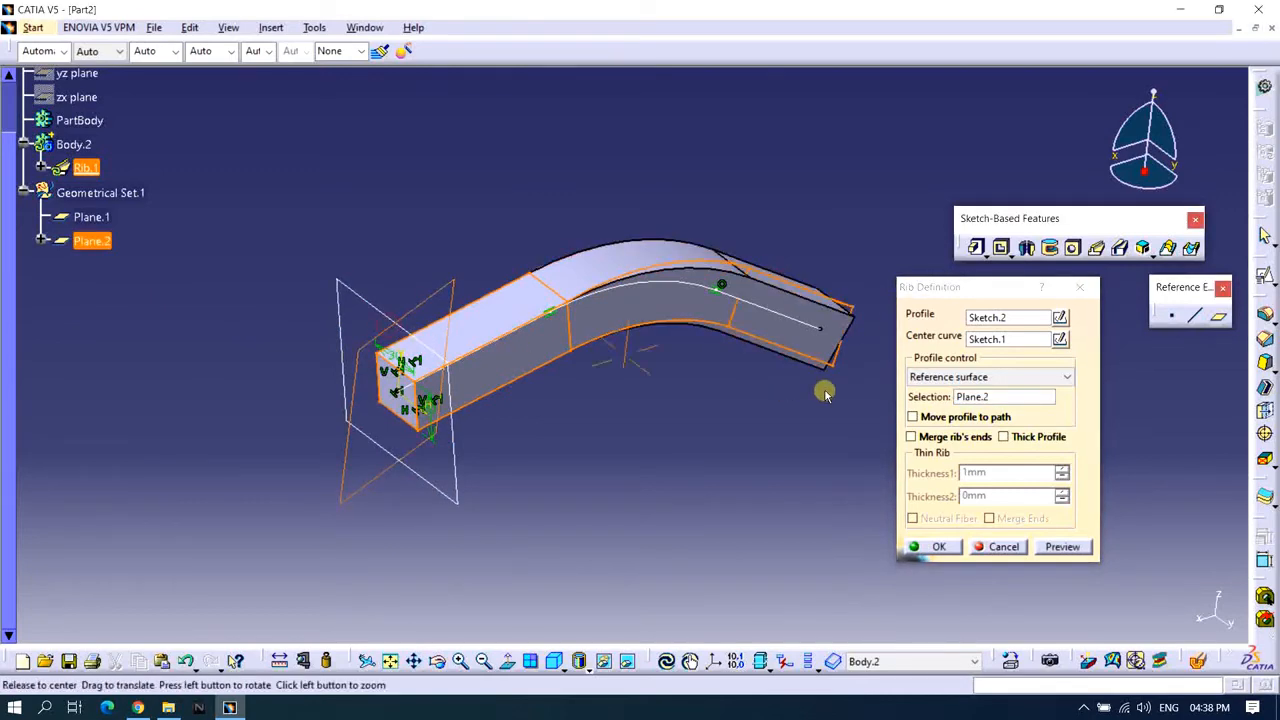
middle_drag(823, 389, 690, 260)
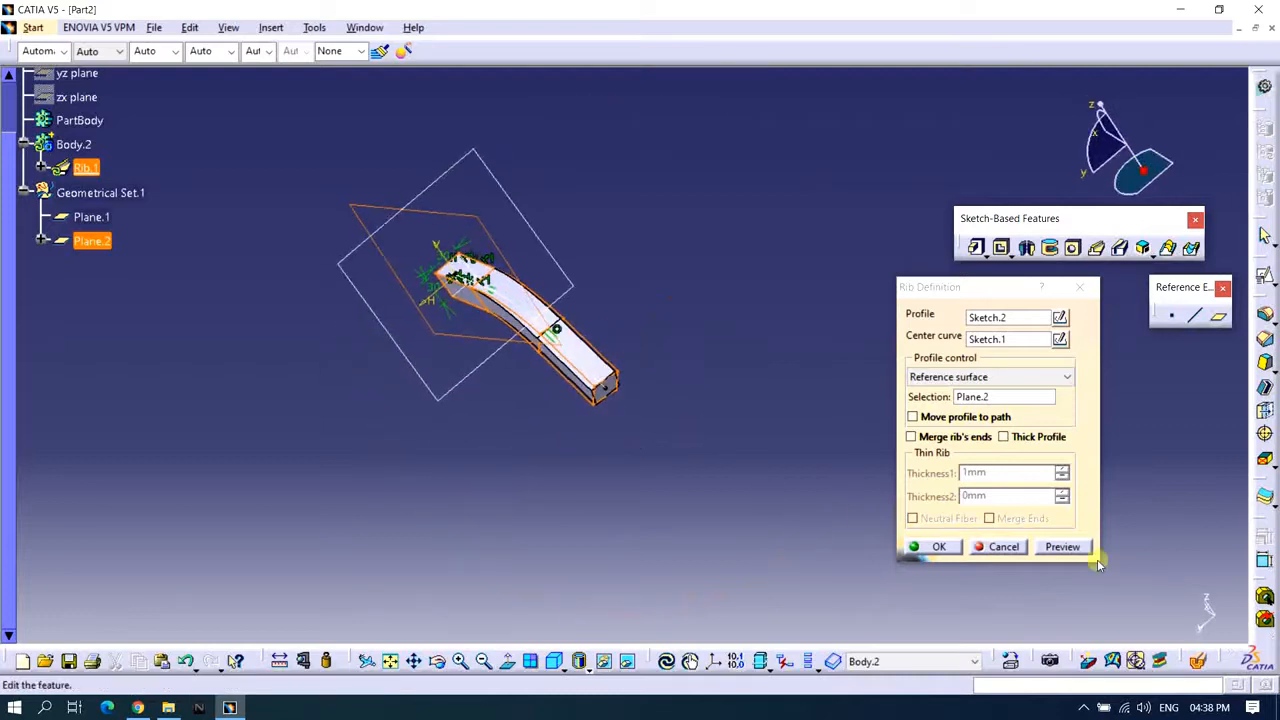
click(1060, 547)
middle_drag(457, 503, 779, 405)
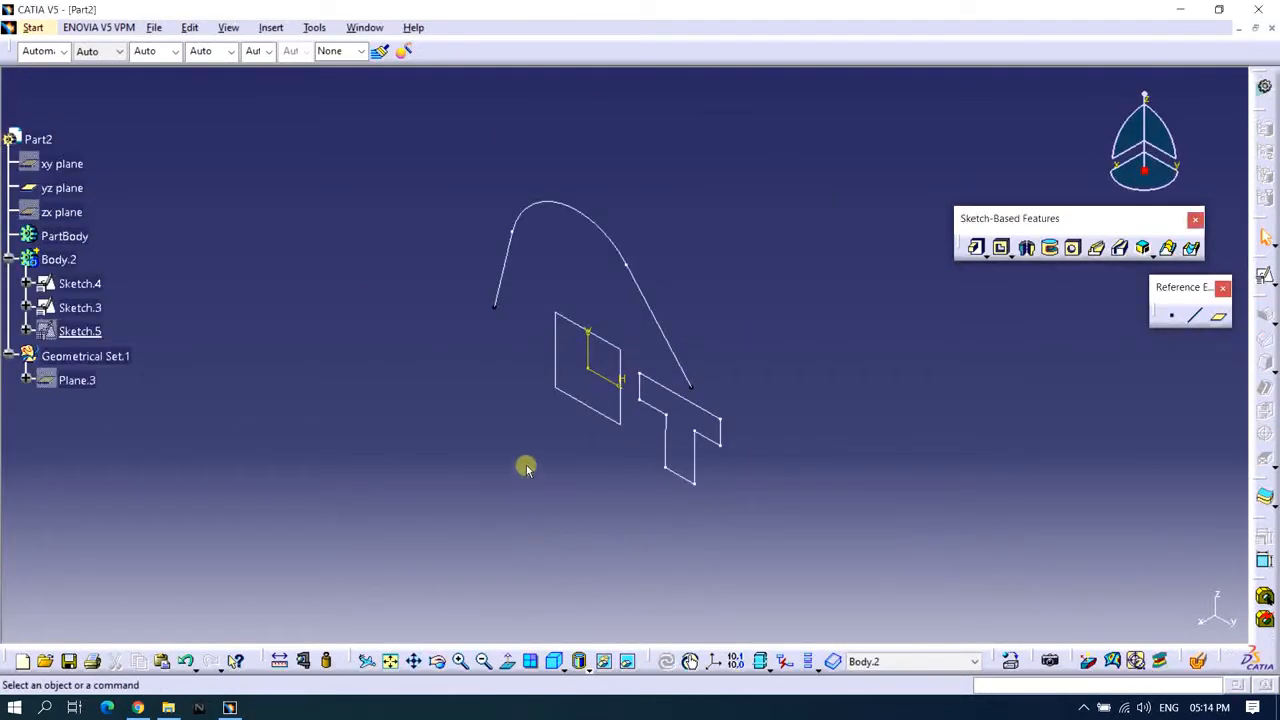
Start a rib with the T-shaped Sketch.4 as profile and the arched Sketch.3 as center curve, dismissing the definition error.
mouse_move(527, 468)
middle_down()
mouse_move(523, 491)
mouse_move(529, 457)
mouse_move(514, 434)
mouse_move(530, 432)
middle_up()
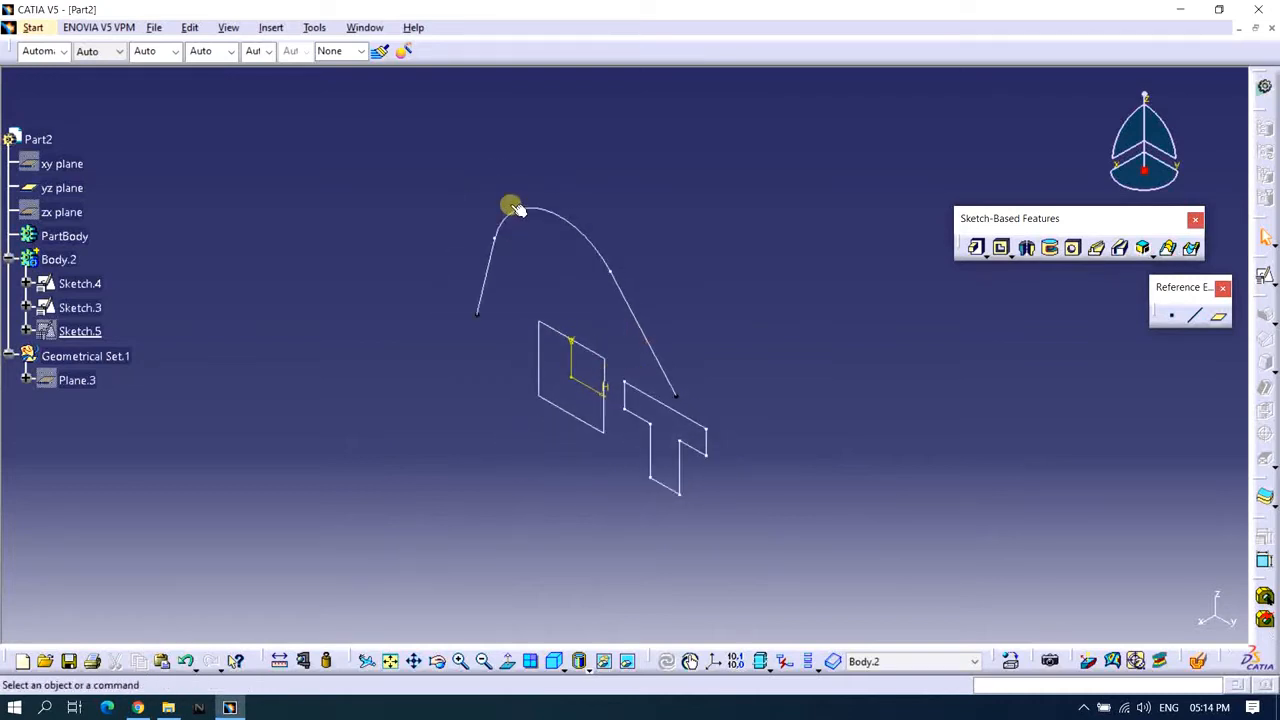
click(704, 417)
mouse_move(798, 330)
middle_down()
mouse_move(801, 356)
mouse_move(824, 333)
middle_up()
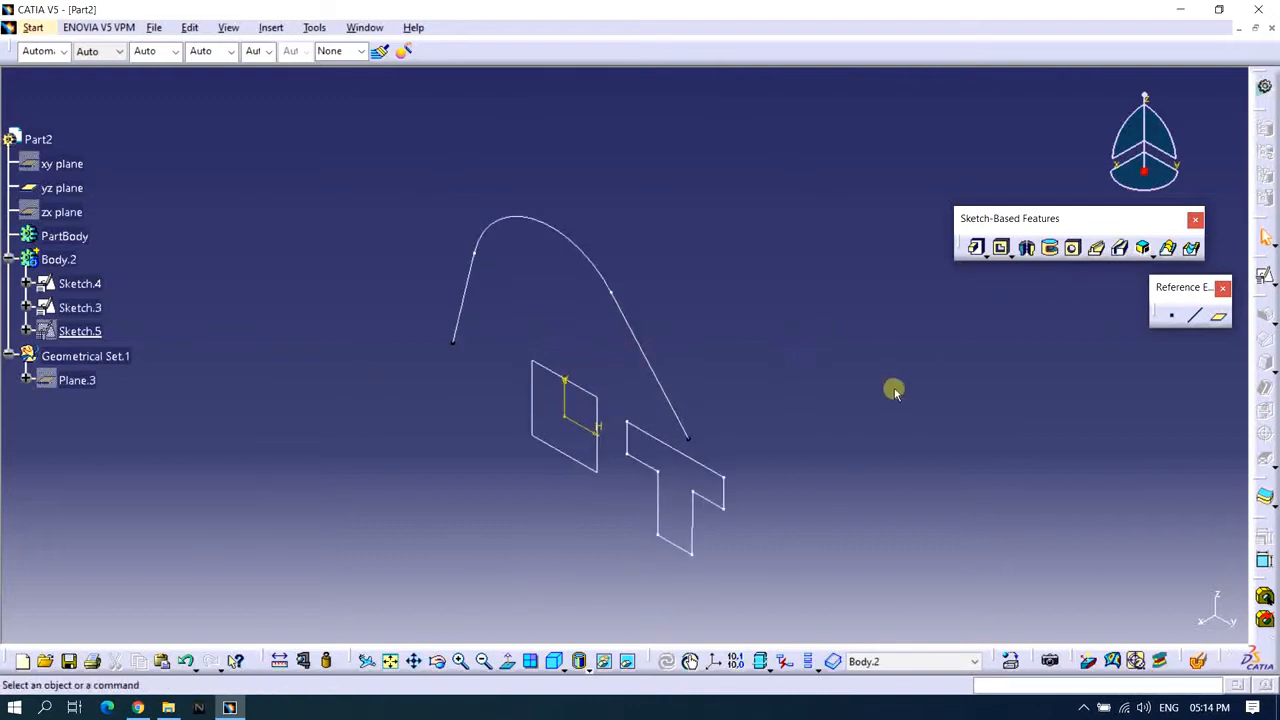
middle_drag(894, 389, 792, 334)
click(1098, 248)
click(703, 455)
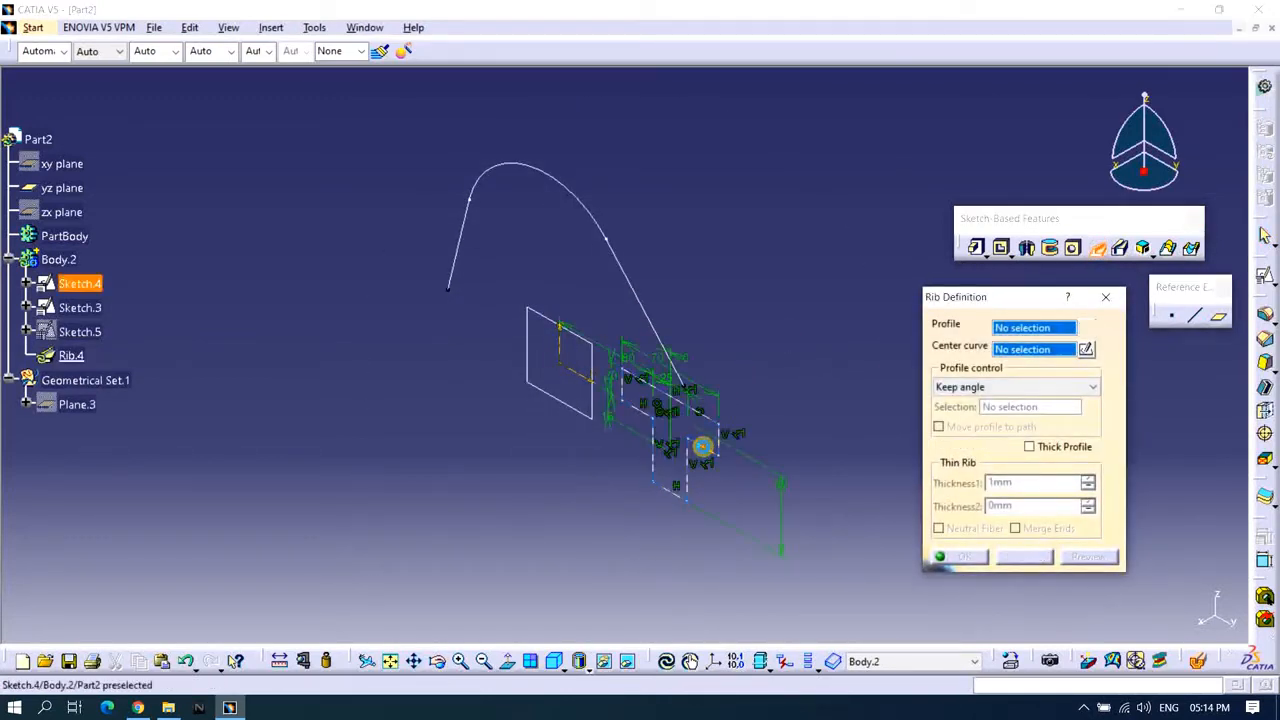
click(645, 315)
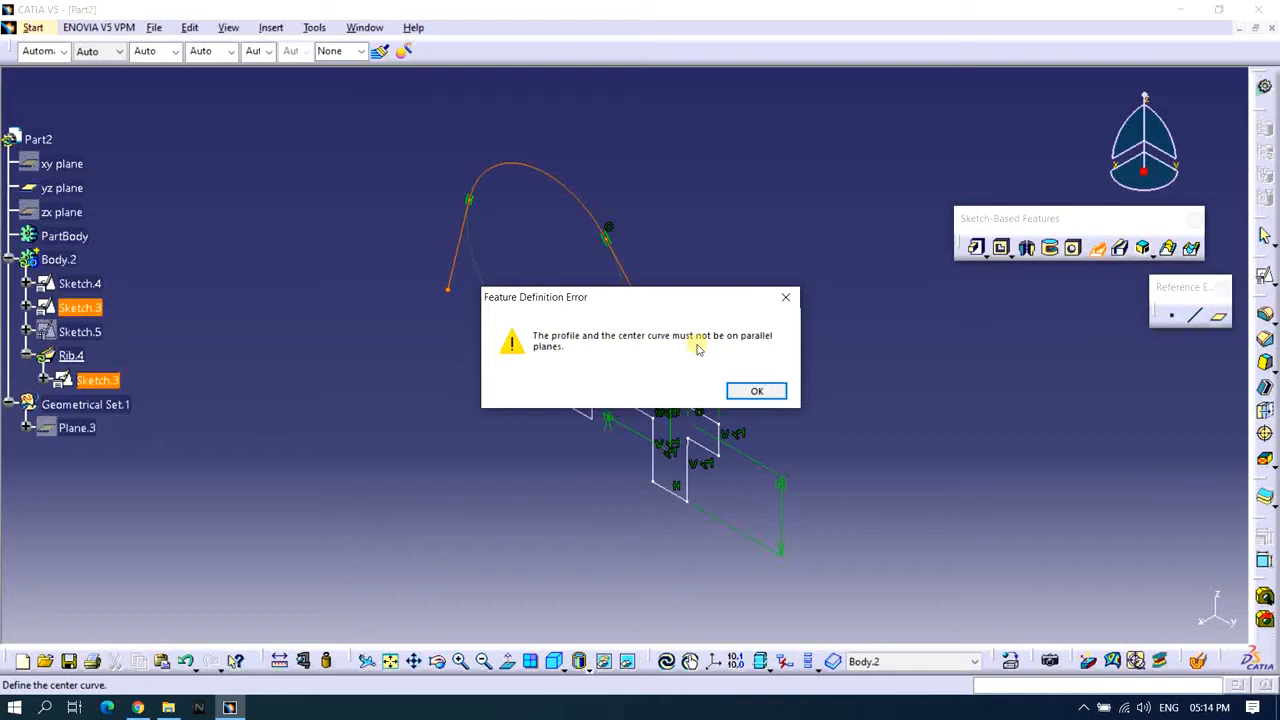
click(740, 395)
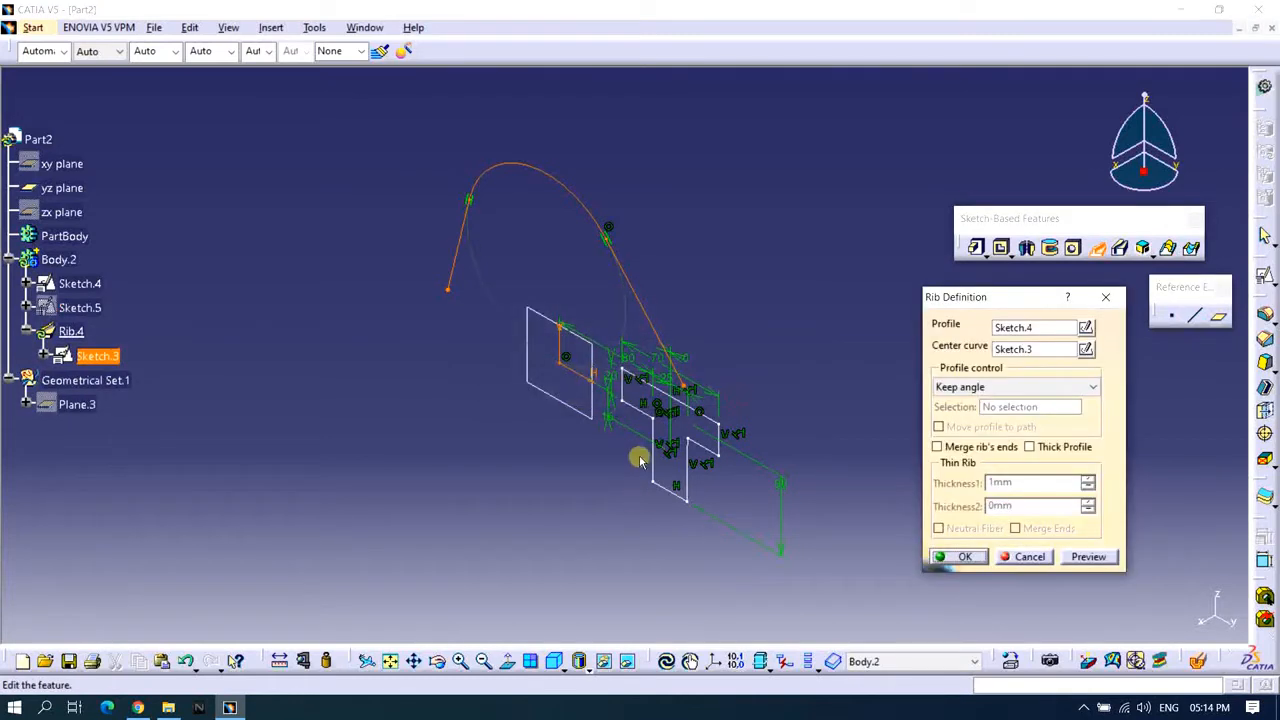
middle_drag(640, 460, 694, 364)
middle_drag(756, 338, 740, 336)
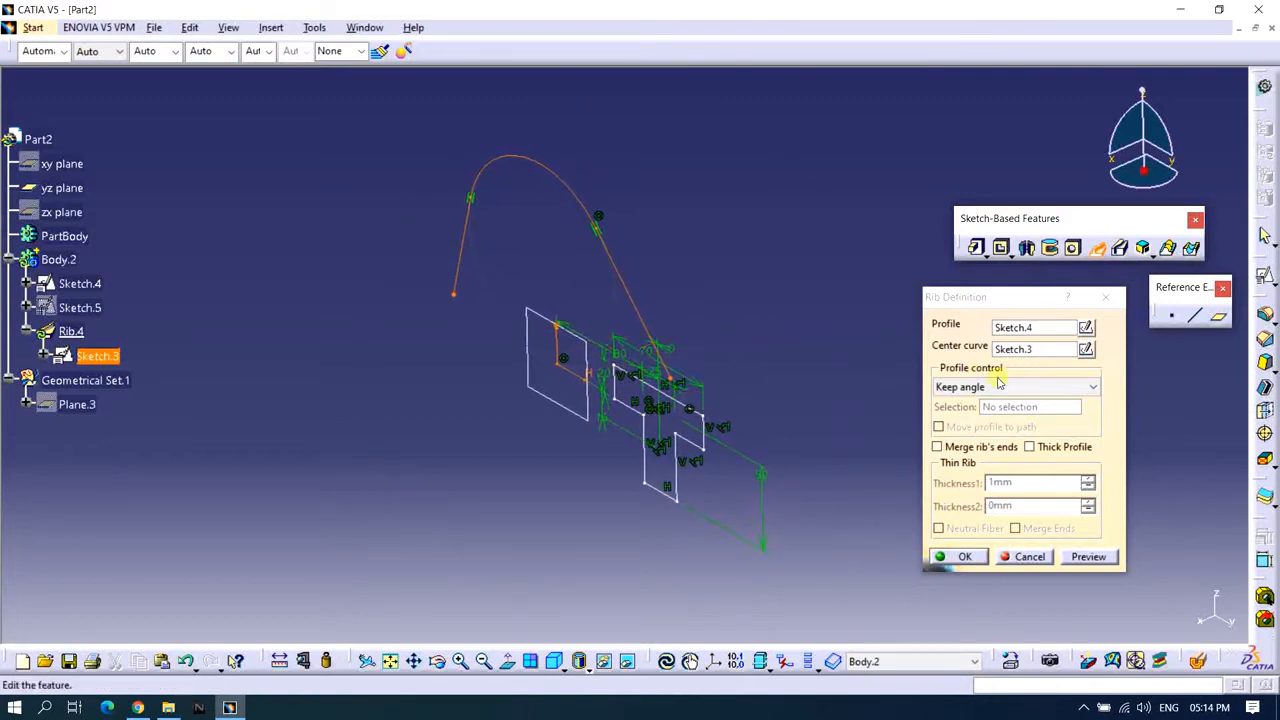
Set the rib's profile control to Pulling direction and select the sketch's vertical axis as the direction.
click(978, 388)
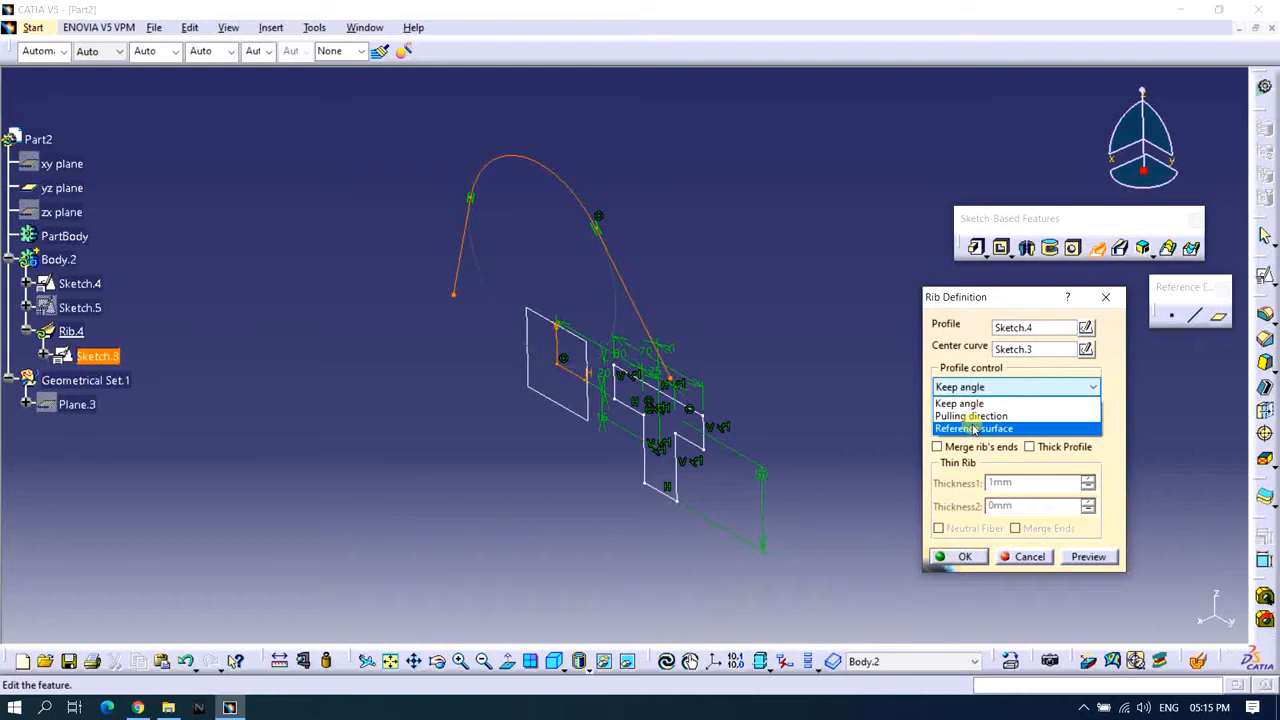
click(975, 416)
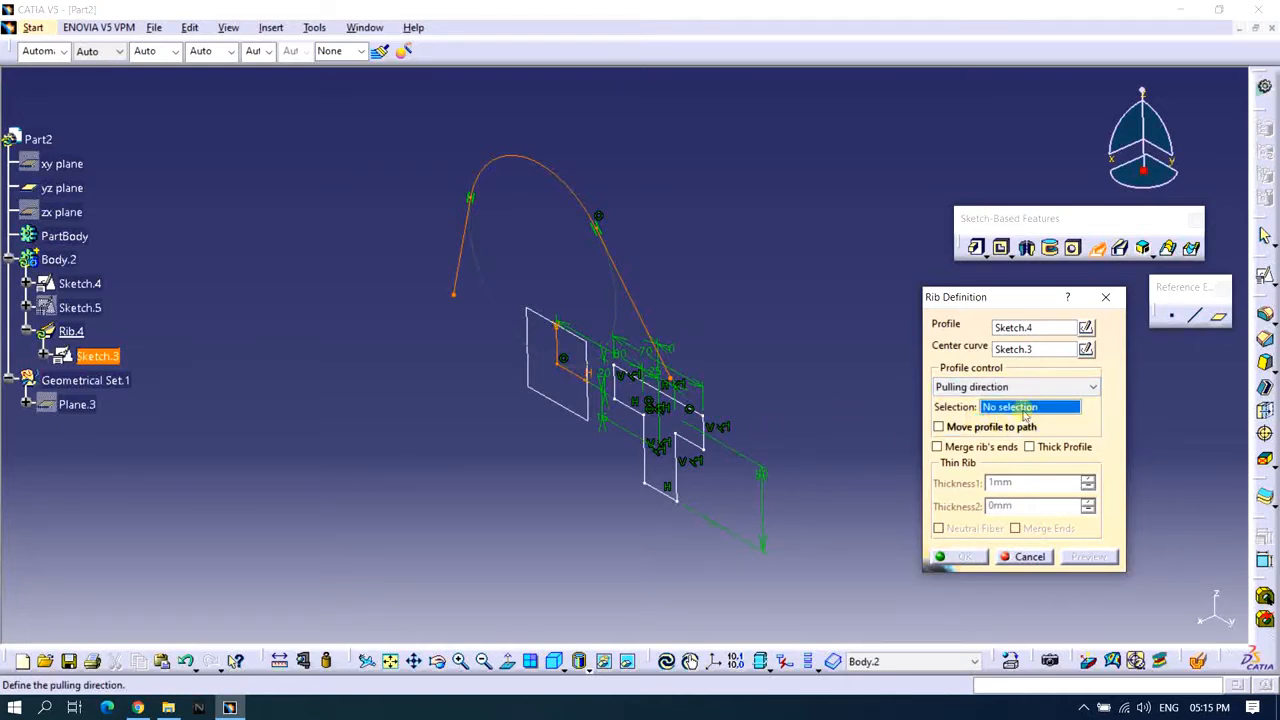
click(555, 342)
click(757, 394)
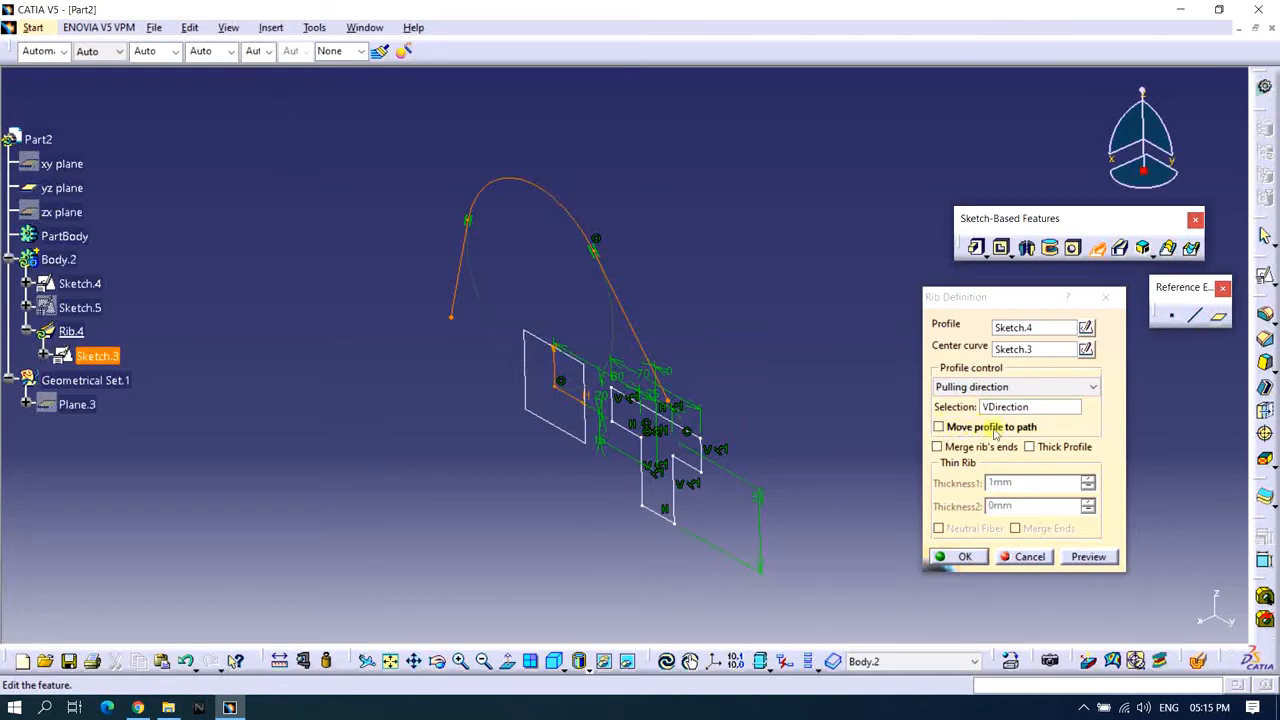
Enable Move profile to path for the T-shaped rib and preview it.
click(939, 427)
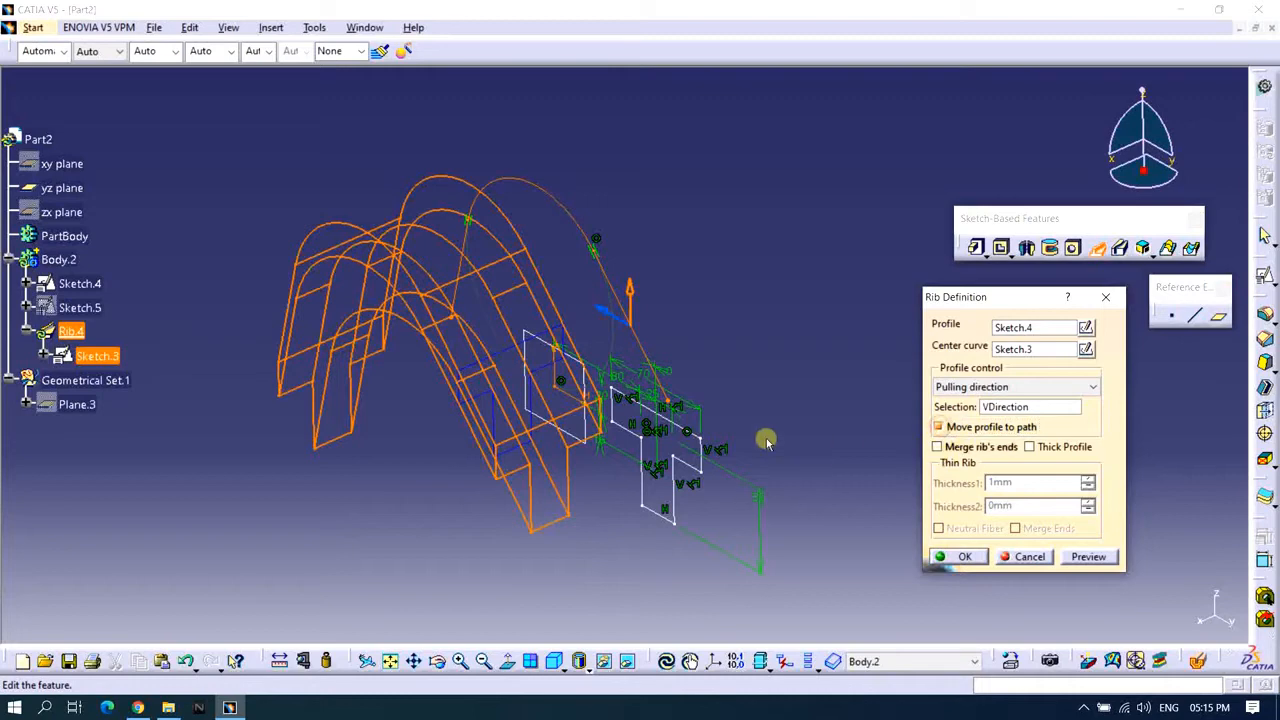
middle_drag(780, 423, 686, 329)
click(1090, 556)
mouse_move(709, 318)
middle_down()
mouse_move(711, 371)
mouse_move(677, 352)
mouse_move(658, 382)
mouse_move(607, 384)
middle_up()
Reverse the profile's blue orientation arrow, preview the rib, and restore the arrow's original direction.
click(607, 378)
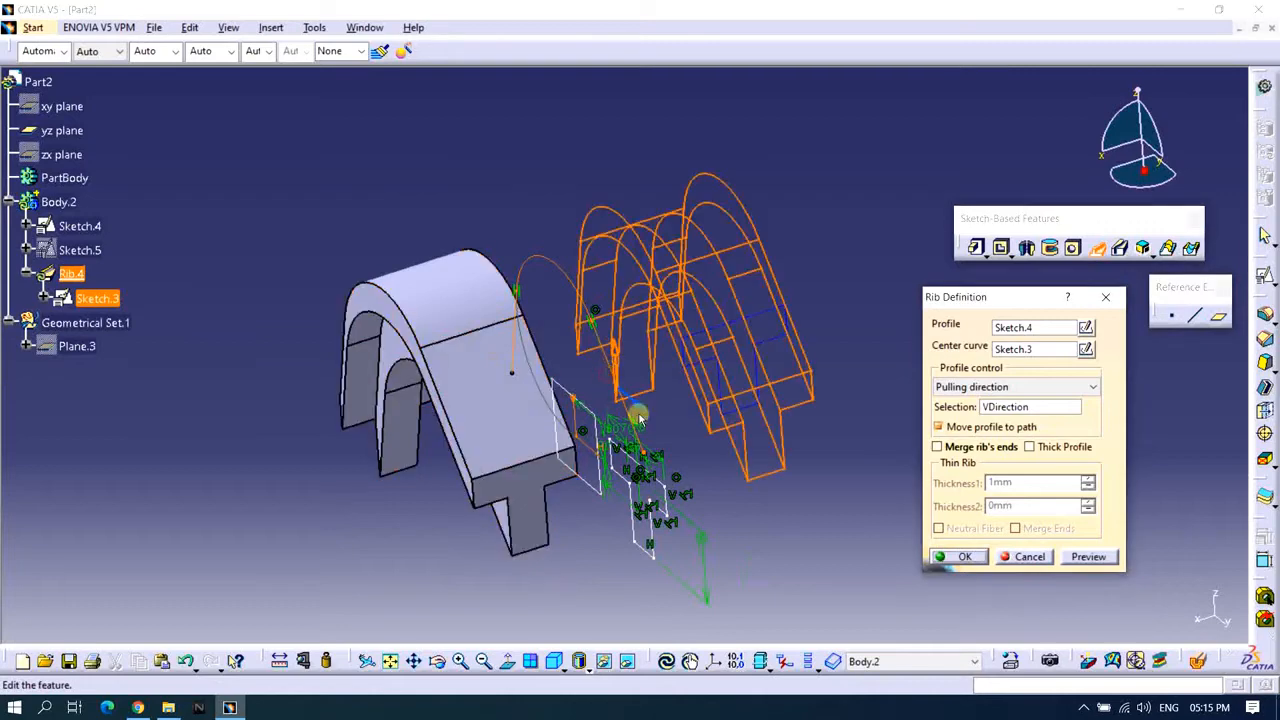
click(1082, 558)
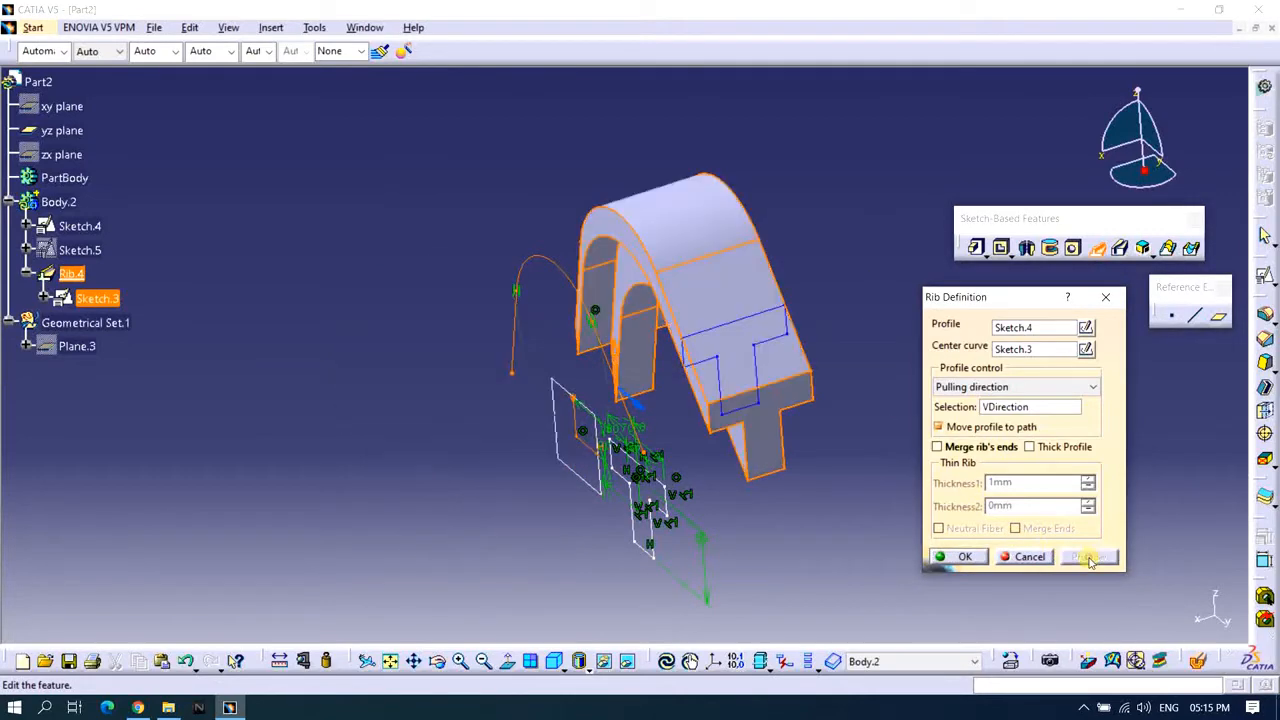
middle_drag(590, 484, 630, 508)
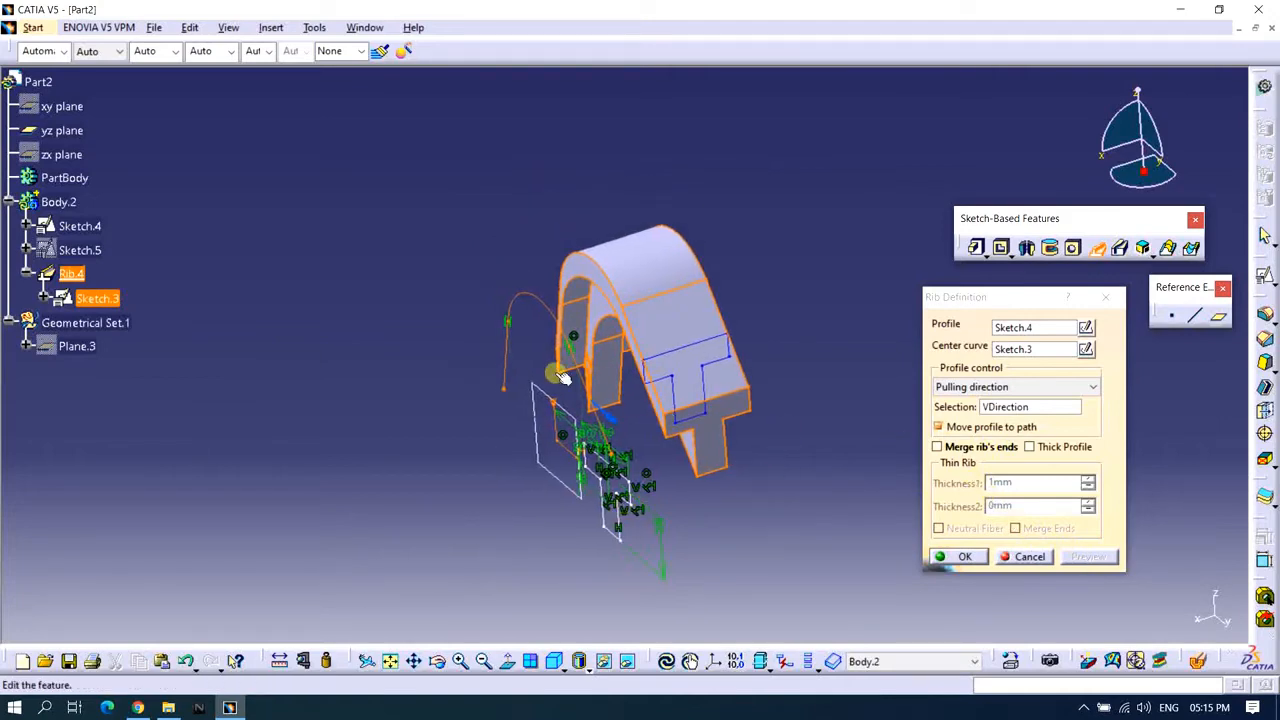
click(605, 406)
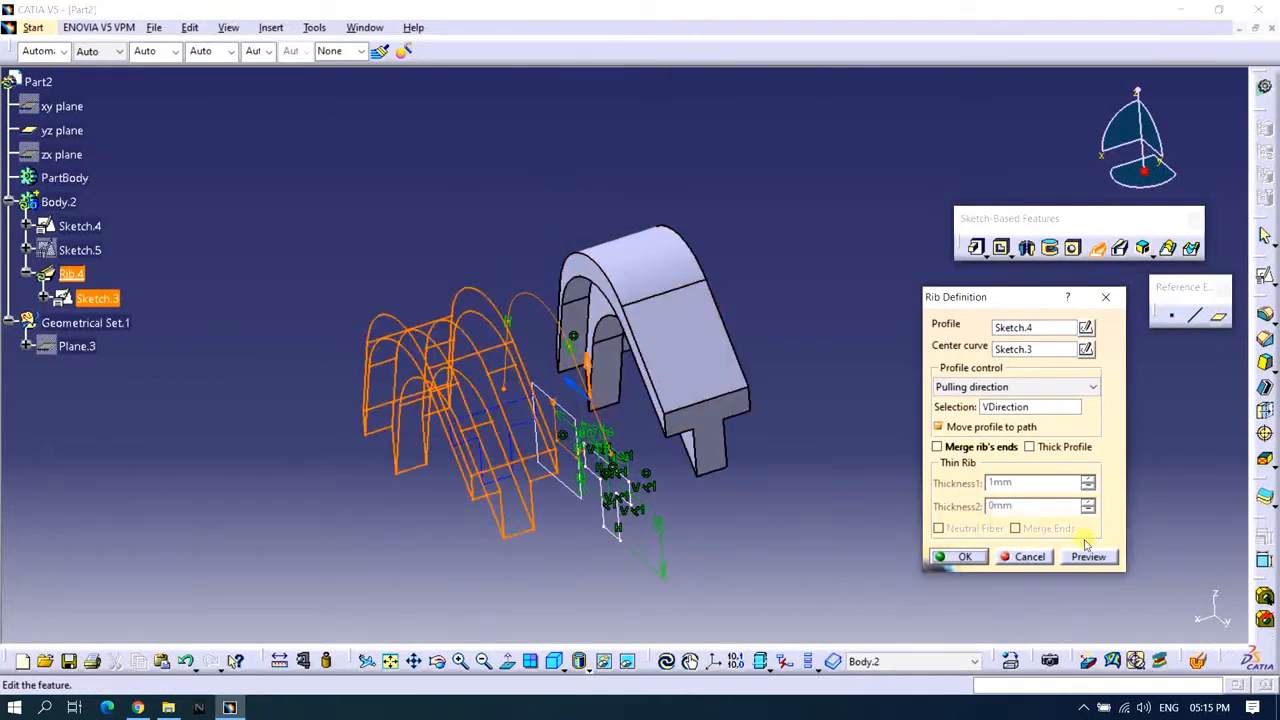
click(1087, 553)
middle_drag(873, 492, 866, 441)
mouse_move(785, 457)
middle_down()
mouse_move(820, 406)
mouse_move(726, 391)
mouse_move(717, 340)
mouse_move(708, 372)
middle_up()
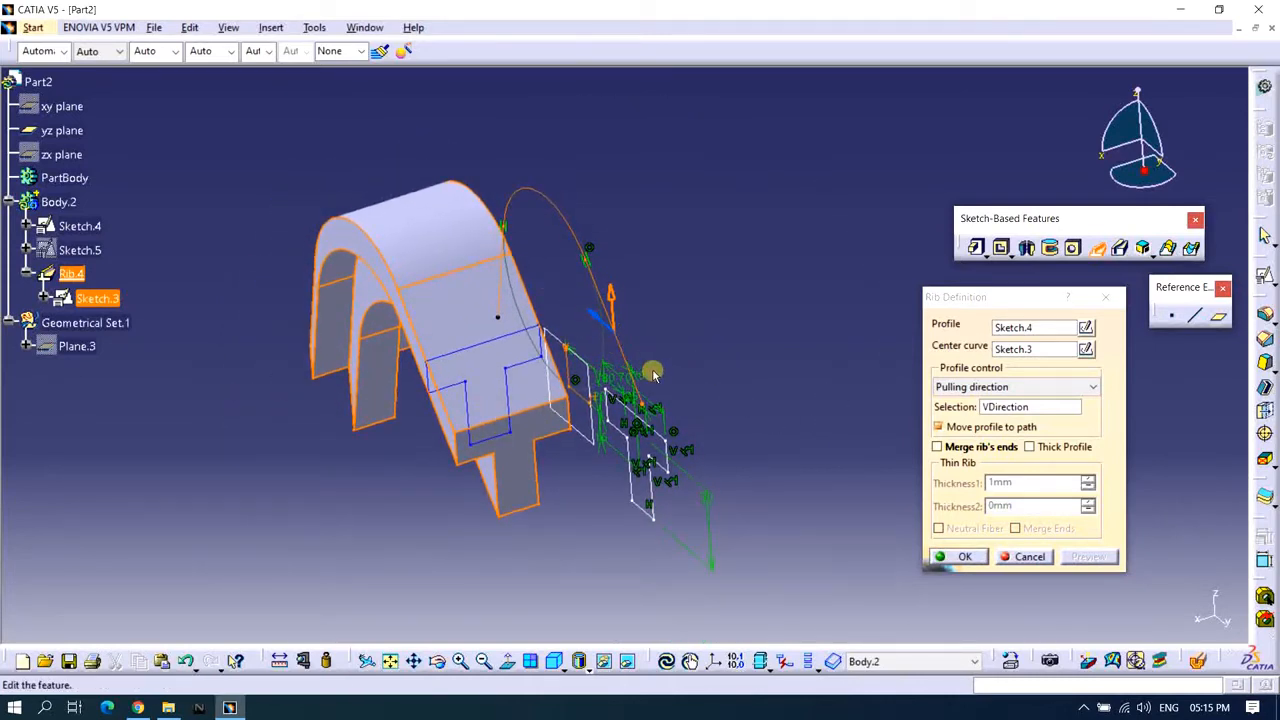
Reverse the profile's orange vertical arrow, preview the rib, and restore the upward direction with another preview.
click(607, 298)
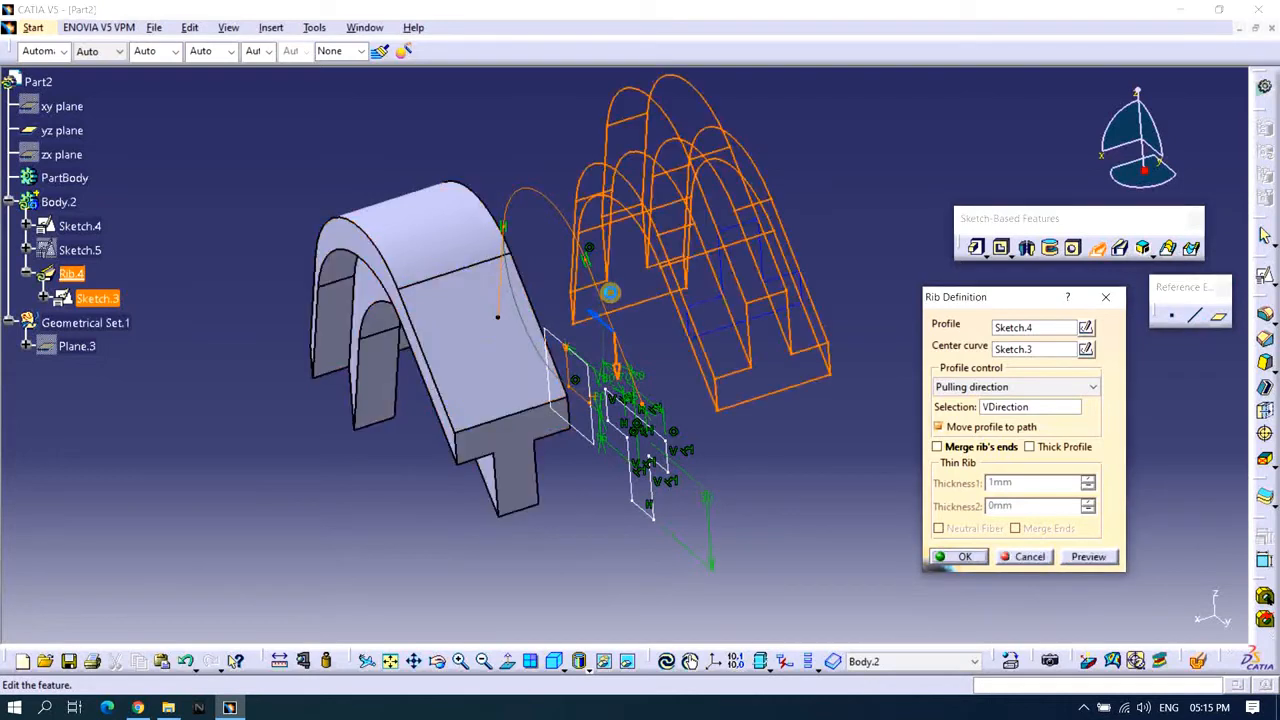
click(1082, 562)
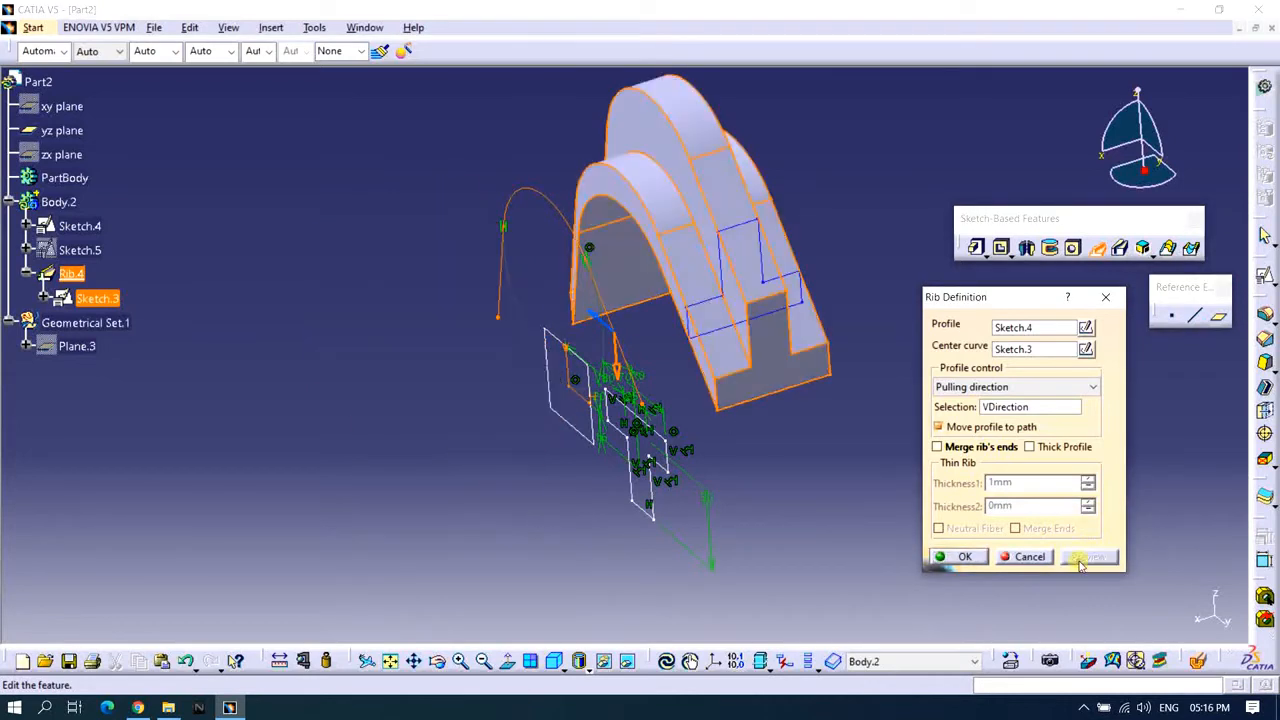
click(618, 366)
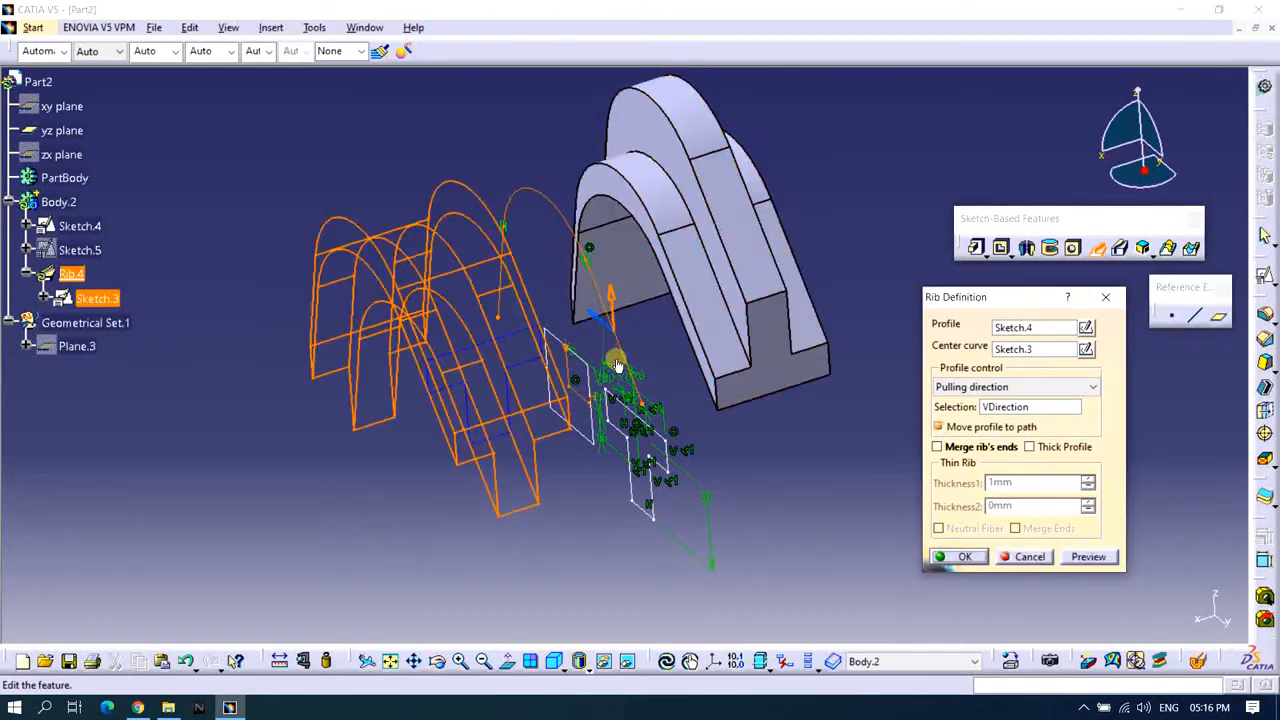
click(1089, 557)
Reverse both the blue and orange orientation arrows, preview the inverted T rib, and accept the rib definition.
click(596, 318)
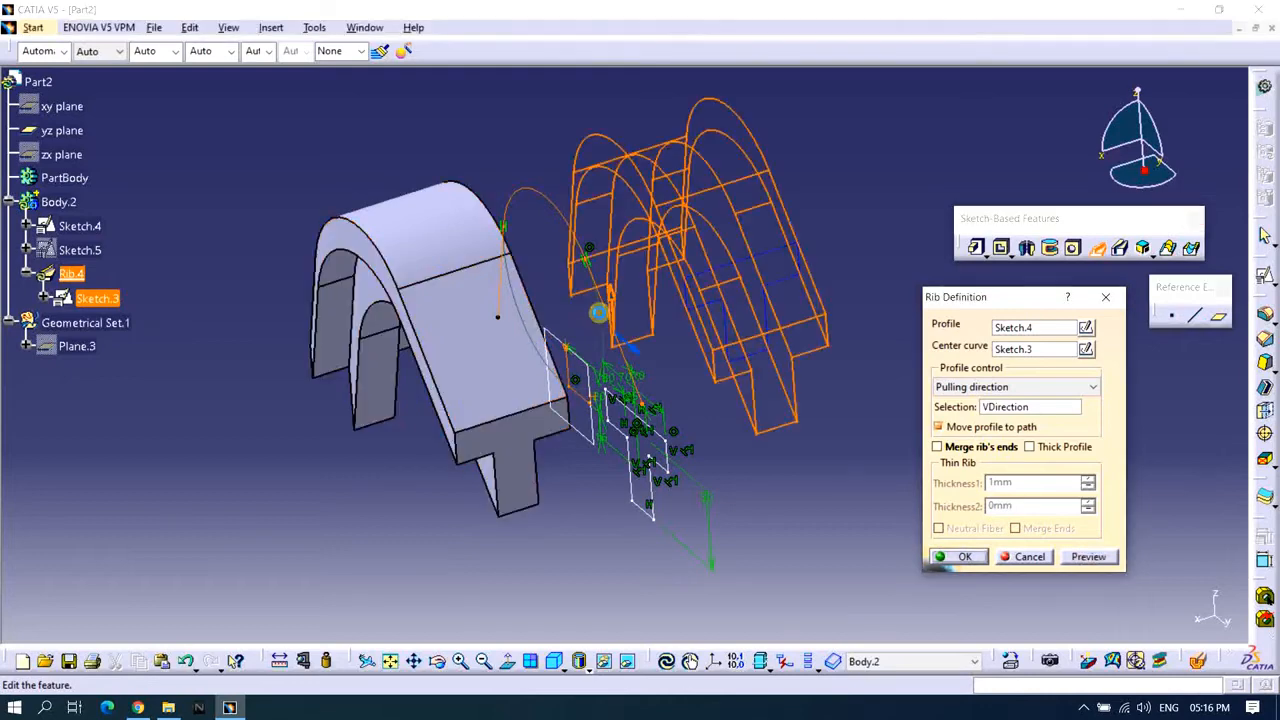
click(617, 298)
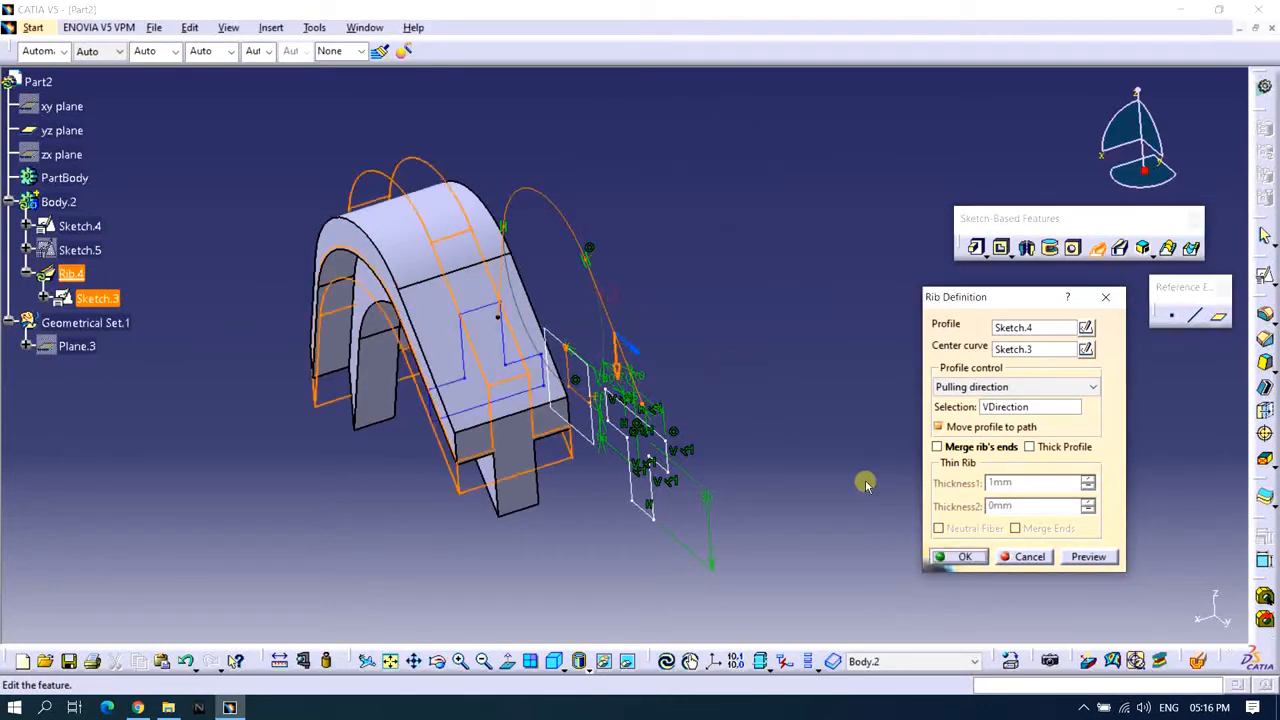
click(1089, 557)
mouse_move(826, 374)
middle_down()
mouse_move(737, 360)
mouse_move(740, 417)
mouse_move(709, 454)
mouse_move(718, 438)
mouse_move(800, 443)
mouse_move(686, 434)
mouse_move(662, 455)
mouse_move(680, 438)
mouse_move(597, 423)
mouse_move(494, 443)
mouse_move(651, 473)
mouse_move(551, 451)
mouse_move(660, 354)
mouse_move(535, 333)
middle_up()
middle_drag(380, 262, 492, 318)
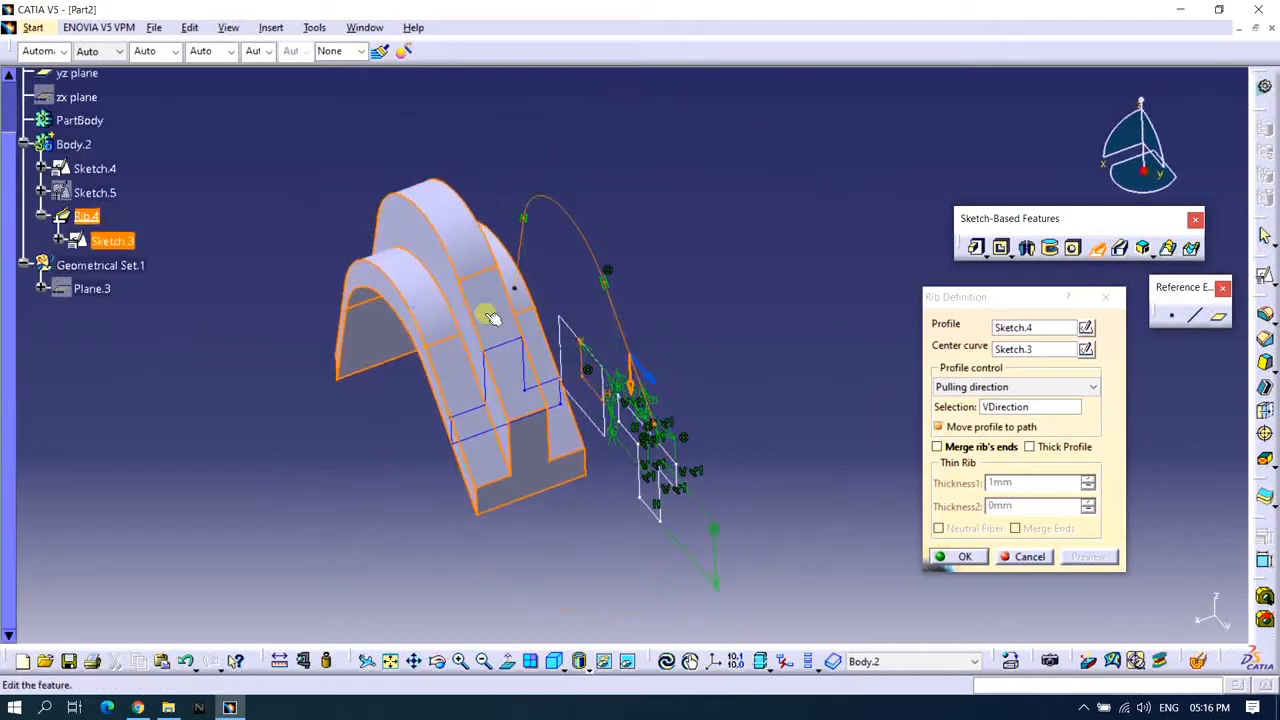
middle_drag(575, 352, 525, 275)
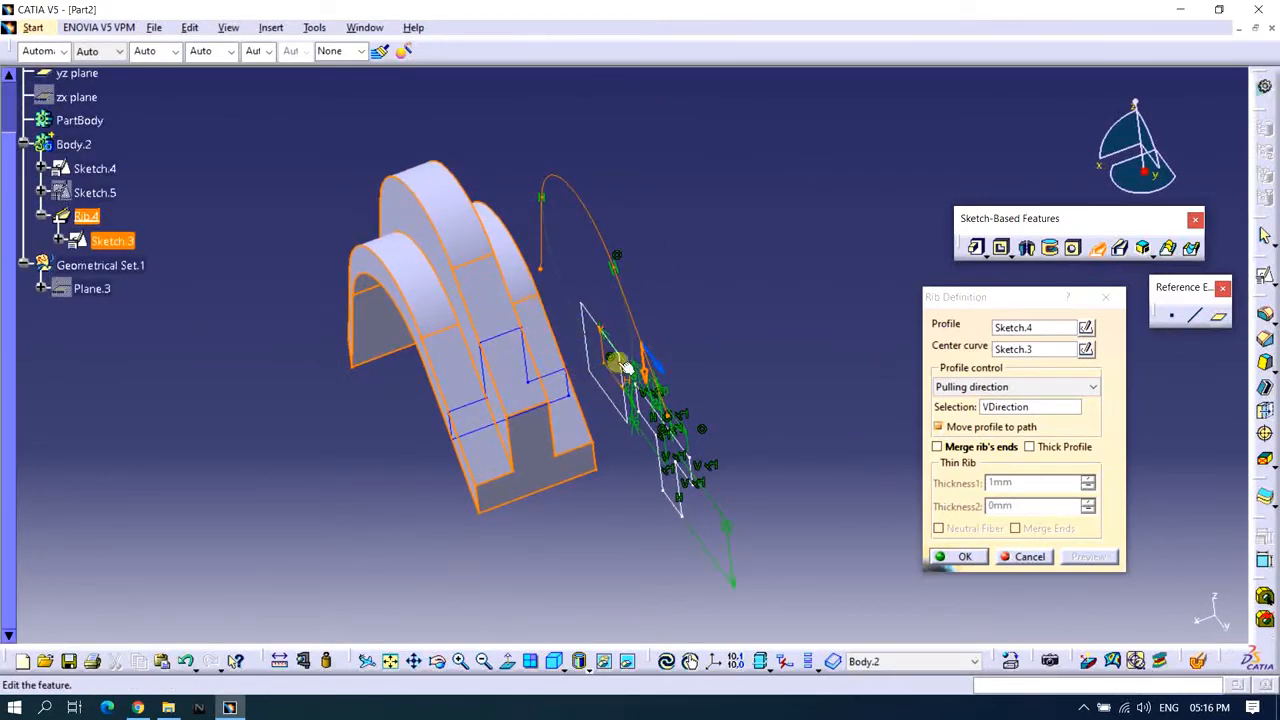
middle_drag(625, 366, 653, 459)
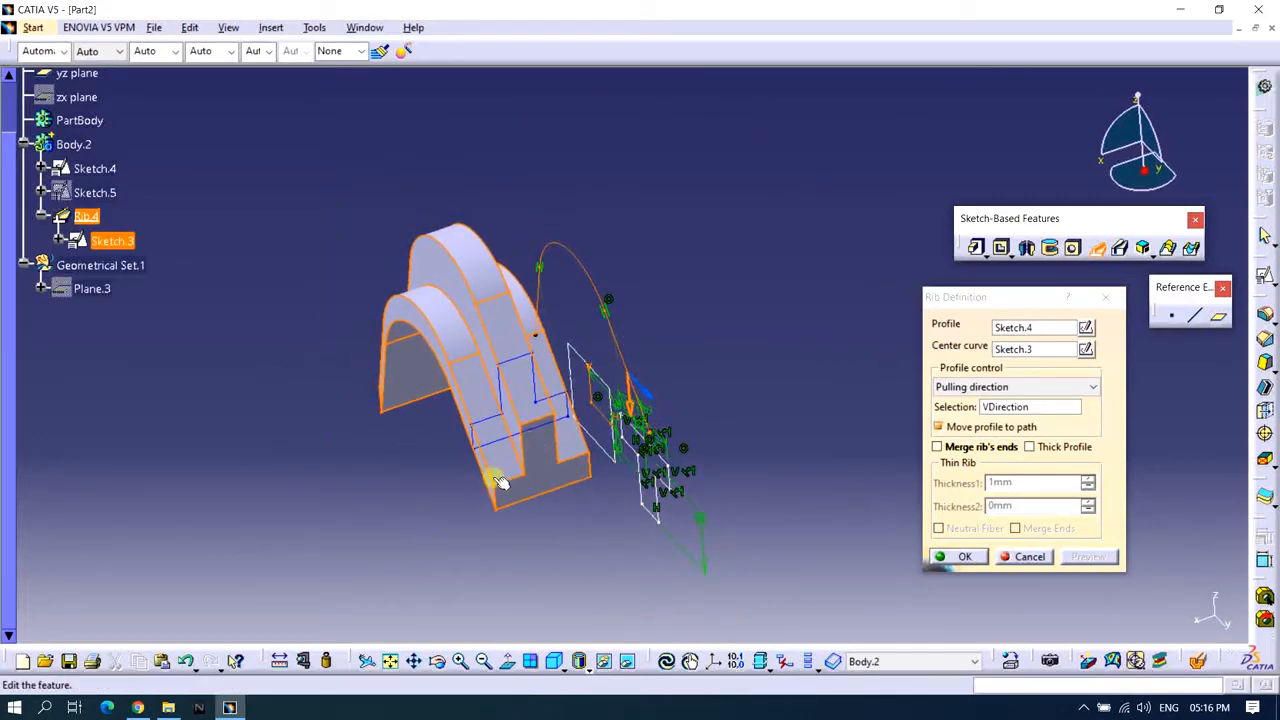
middle_drag(500, 482, 690, 365)
click(966, 557)
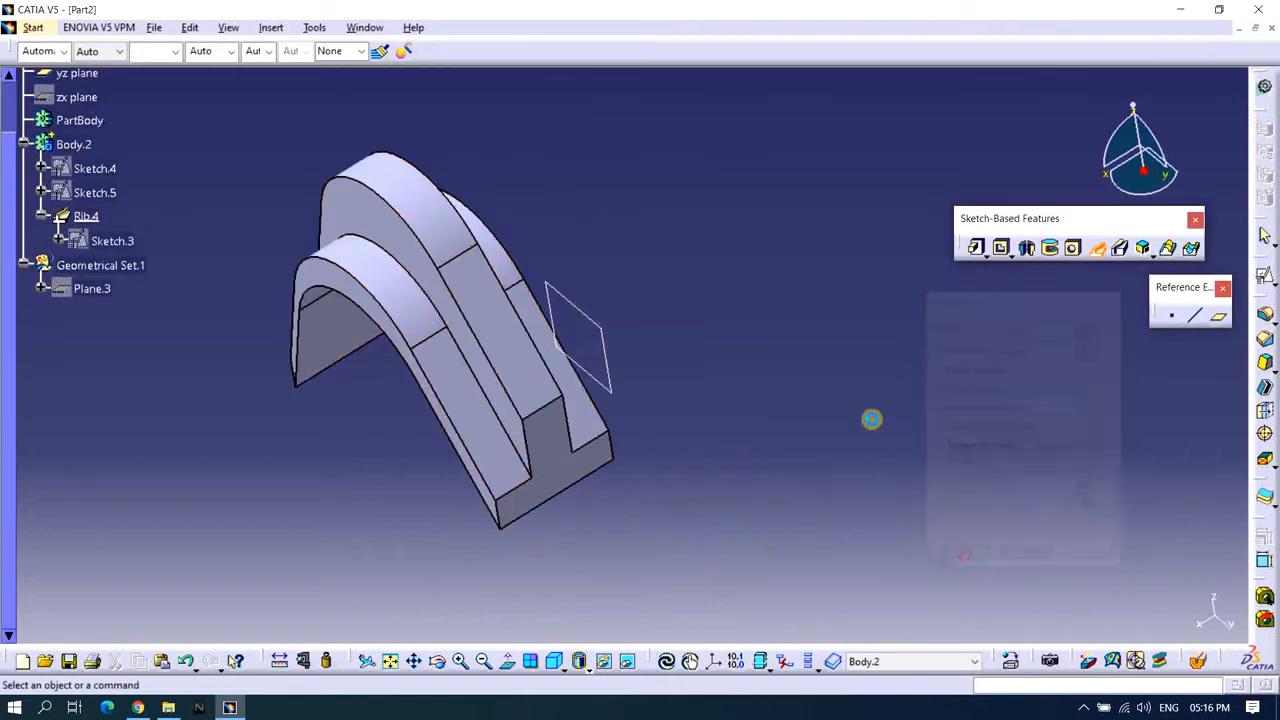
Show the hidden Sketch.5 and Sketch.4 beside the finished rib.
middle_drag(494, 449, 165, 202)
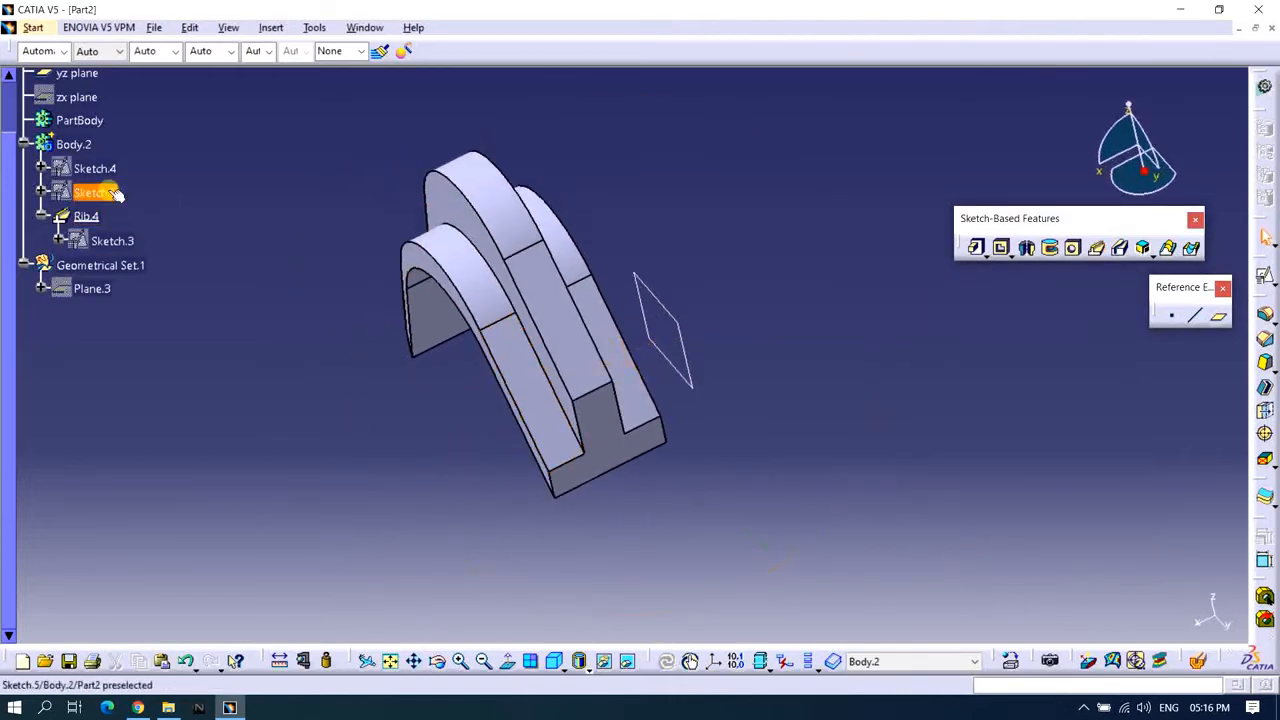
right_click(115, 194)
key(Escape)
right_click(90, 170)
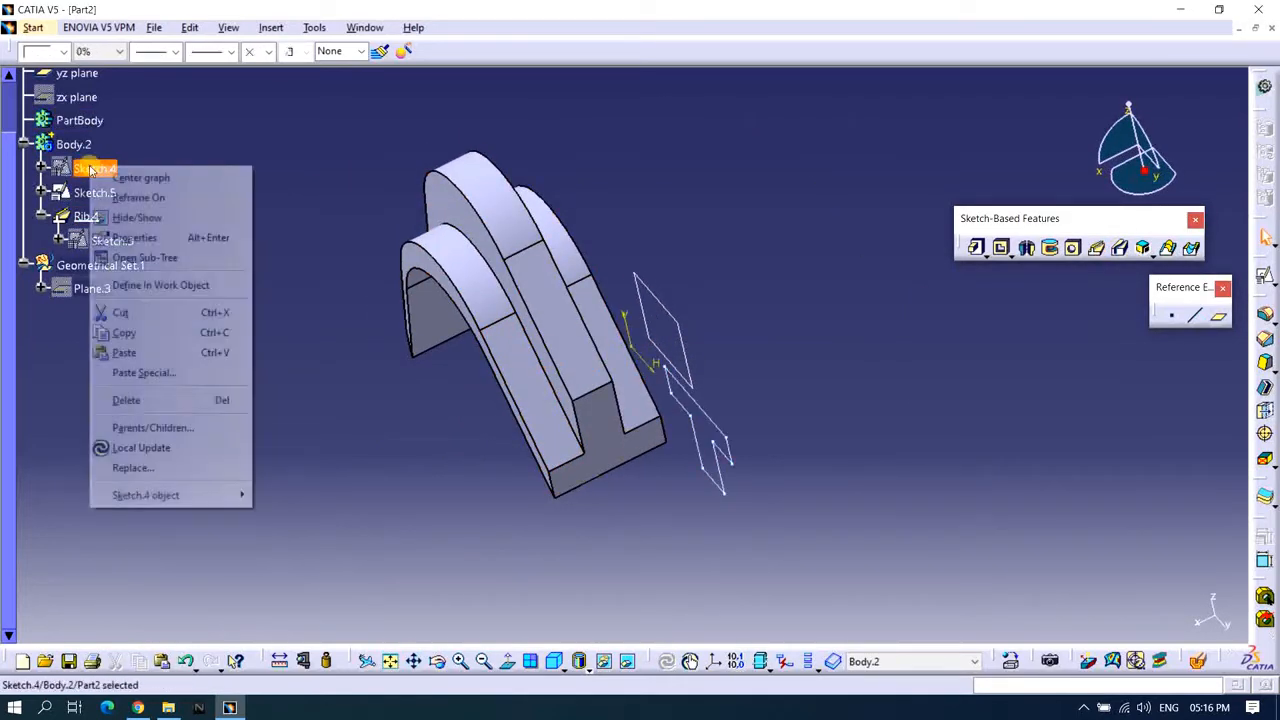
click(309, 223)
mouse_move(309, 223)
middle_down()
mouse_move(460, 334)
mouse_move(614, 360)
mouse_move(293, 231)
middle_up()
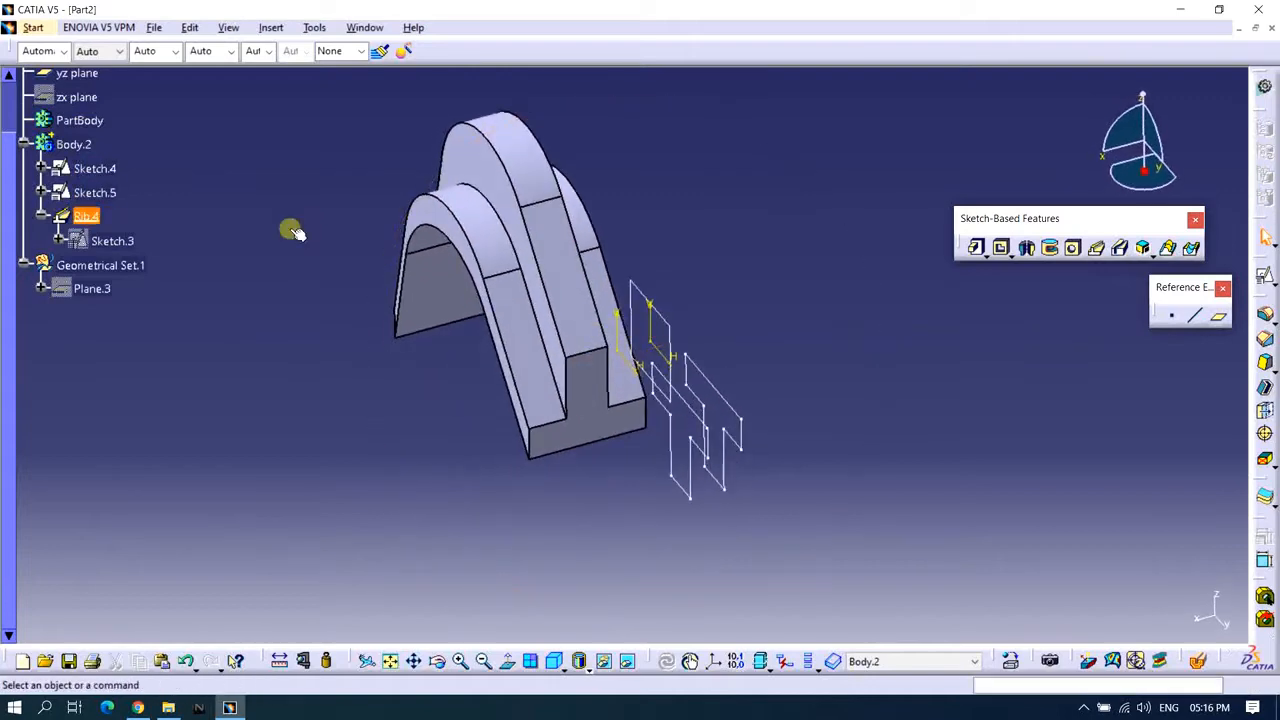
Hide Sketch.5 and show Sketch.3, the center curve under the finished rib.
right_click(95, 192)
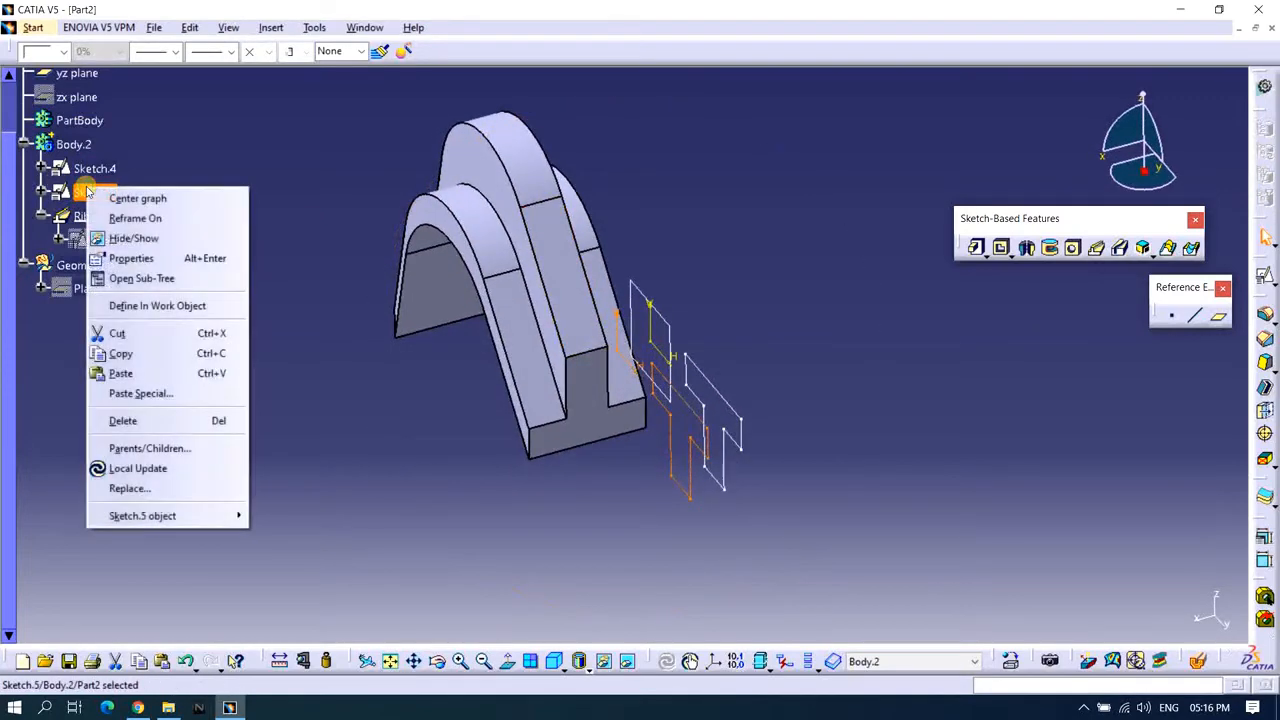
click(190, 234)
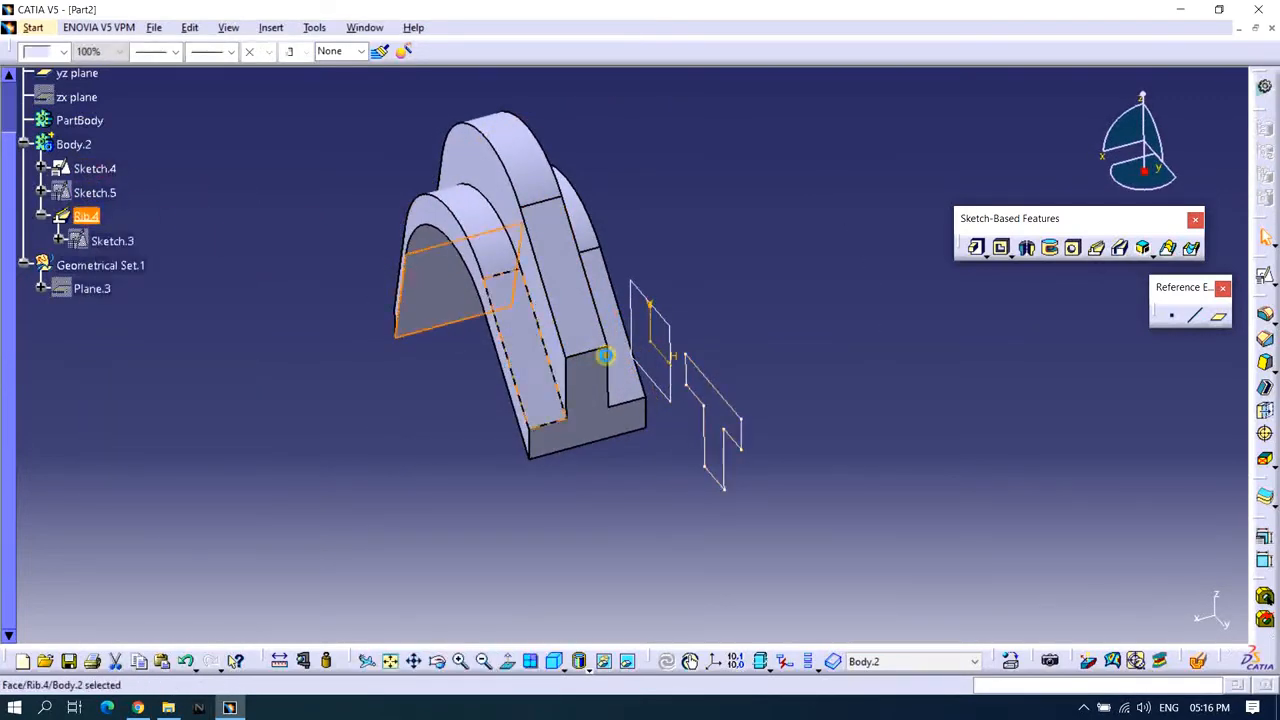
right_click(112, 243)
click(158, 297)
click(808, 260)
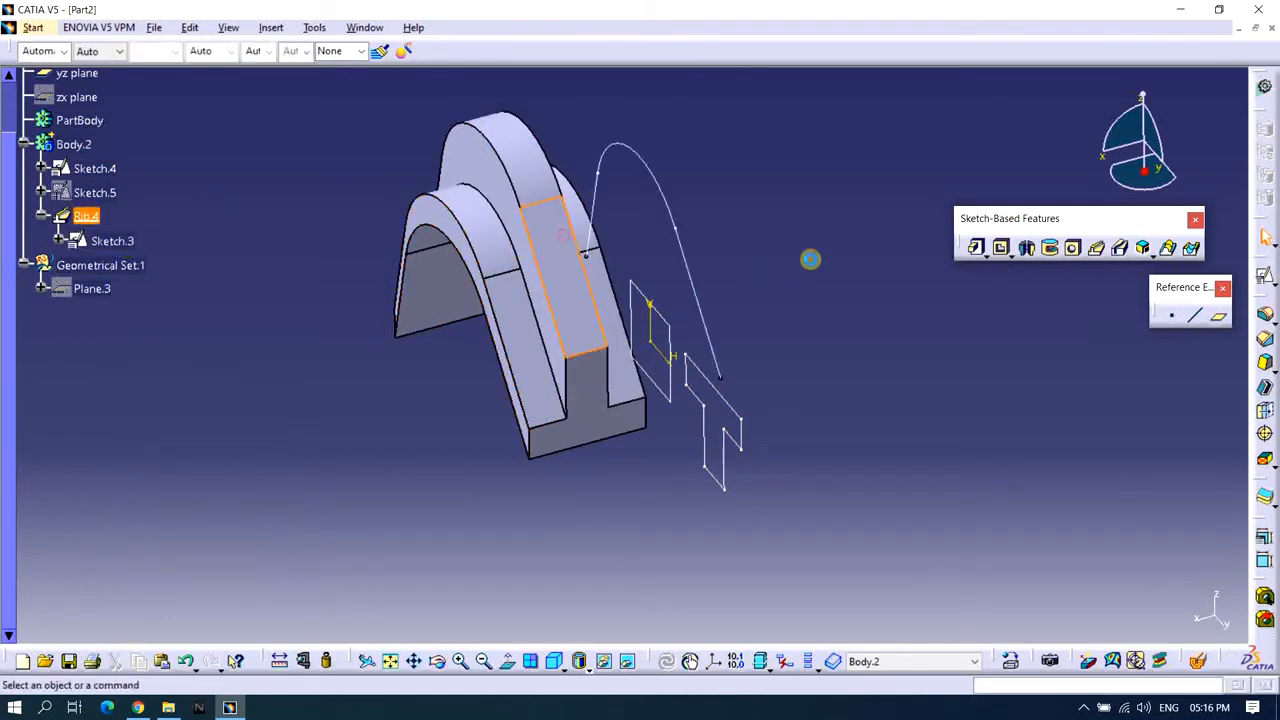
Highlight the arched center curve and the T-shaped profile sketch in turn to compare them with the rib.
click(648, 183)
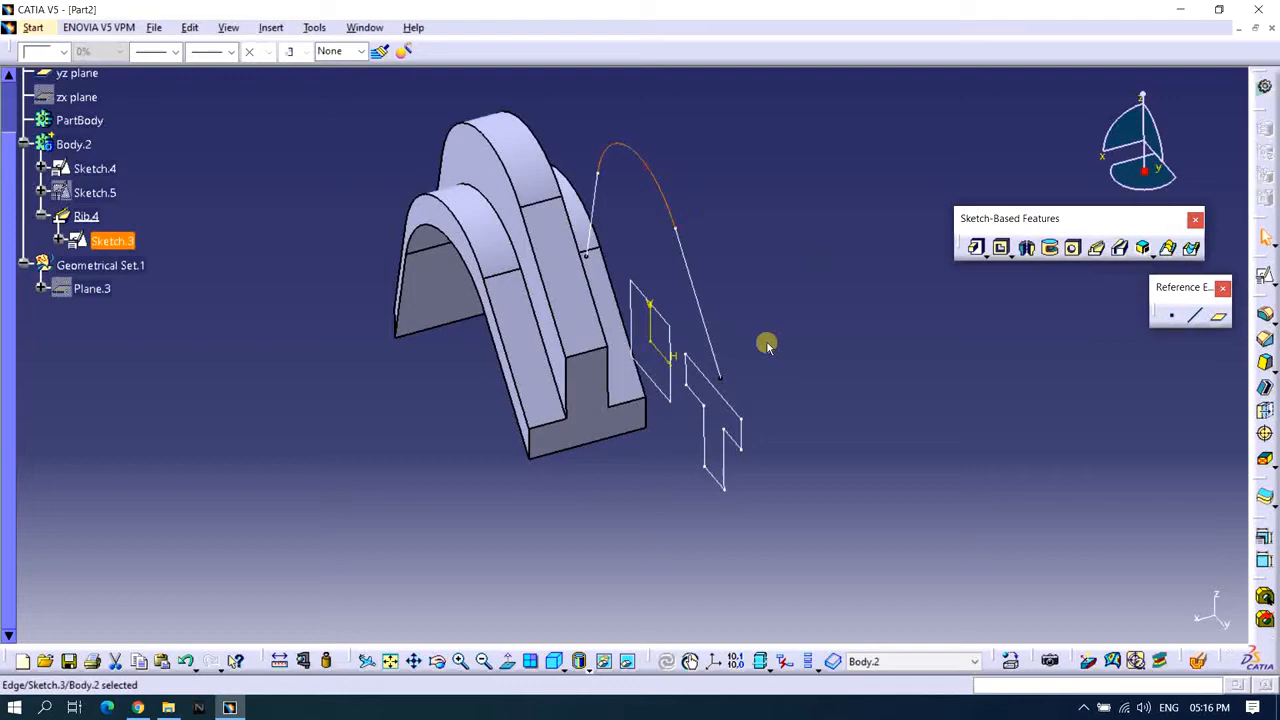
click(731, 410)
click(846, 369)
middle_drag(674, 440, 681, 466)
click(806, 432)
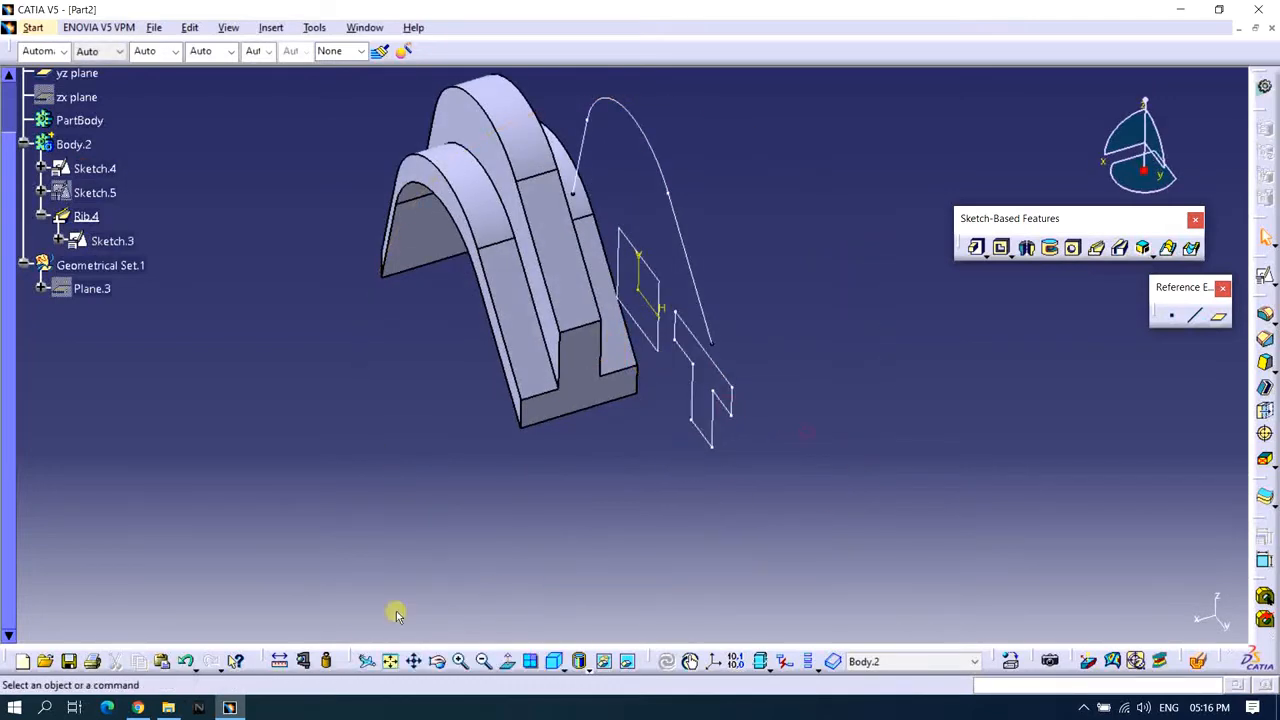
Measure the distance between the end line of the T-shaped profile in Sketch.4 and the sketch's vertical axis.
mouse_move(597, 509)
middle_down()
mouse_move(666, 523)
mouse_move(649, 486)
mouse_move(647, 517)
mouse_move(637, 494)
mouse_move(723, 423)
middle_up()
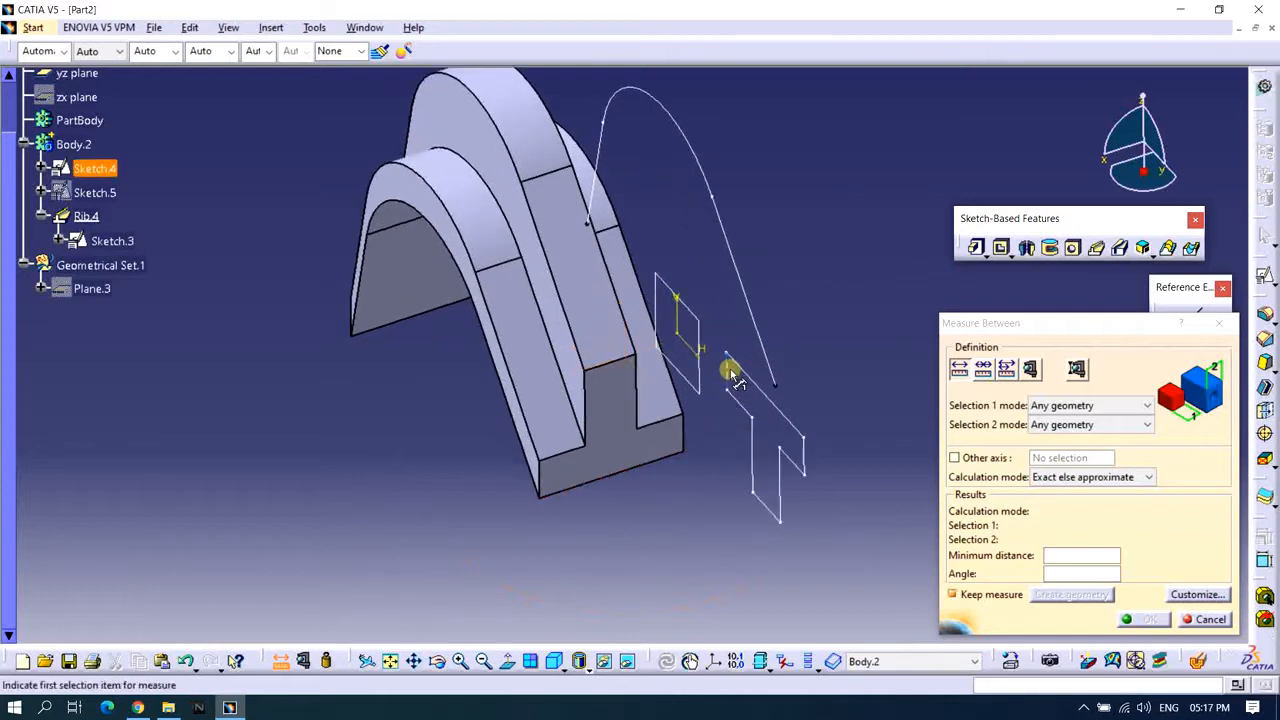
click(680, 320)
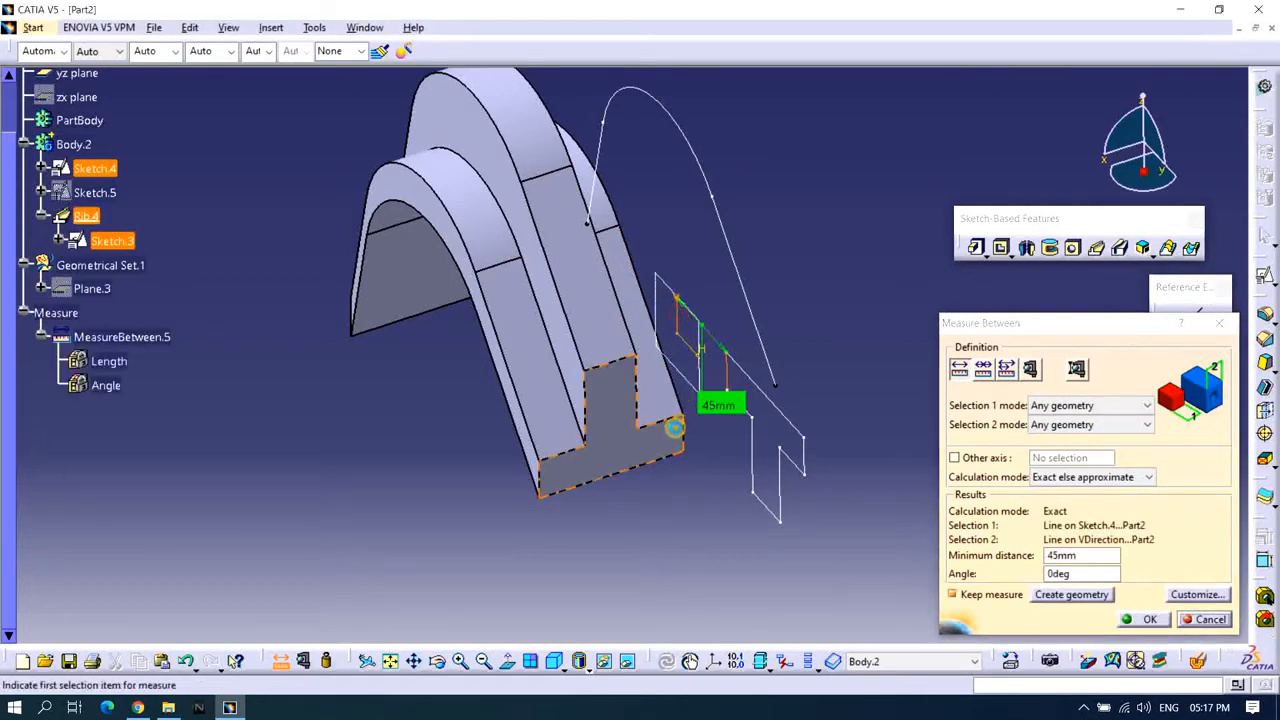
middle_drag(680, 322, 658, 368)
drag(658, 368, 716, 250)
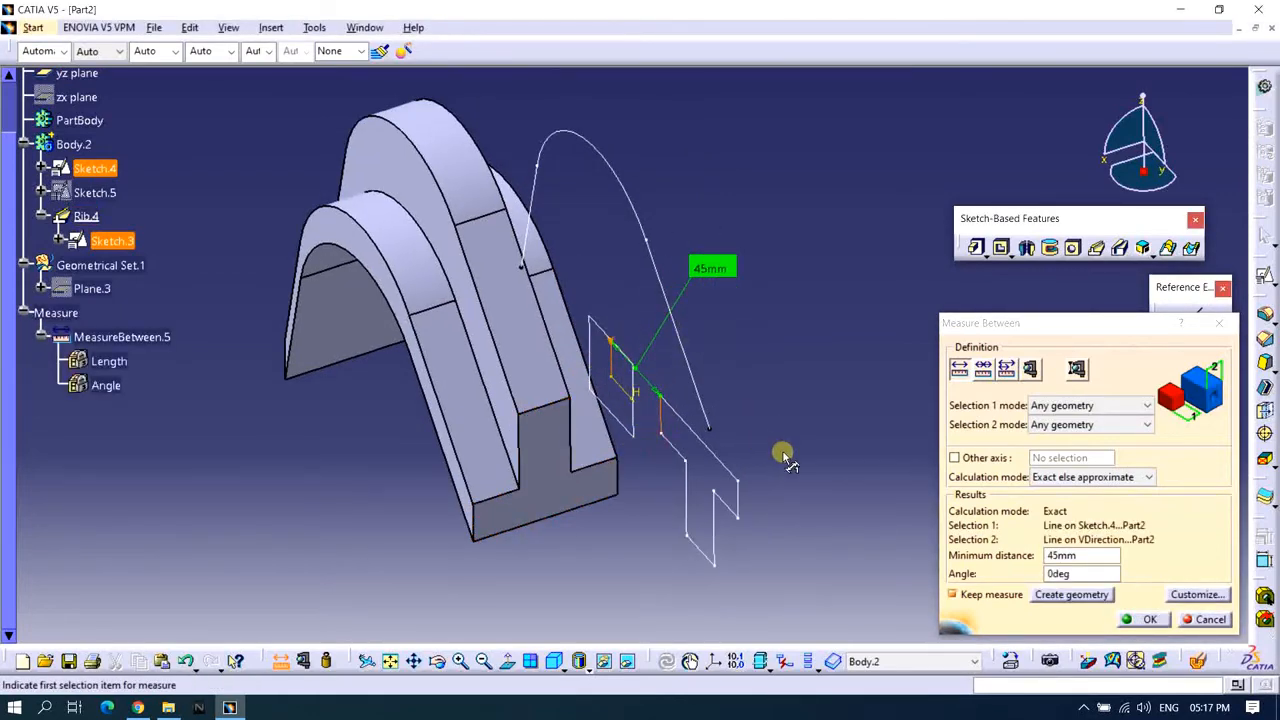
Measure between two elements at the T-shaped end of the finished rib.
middle_drag(784, 455, 520, 519)
scroll(739, 463, down, 1)
click(614, 483)
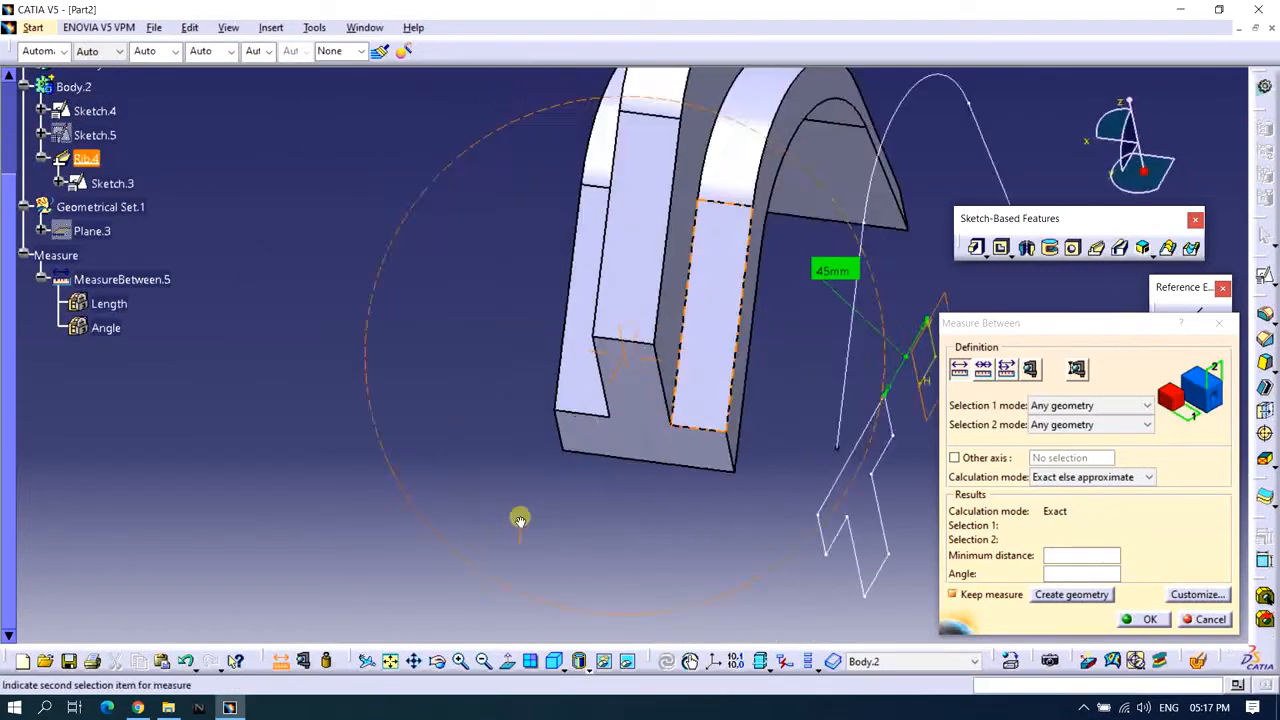
click(725, 430)
middle_drag(722, 436, 674, 309)
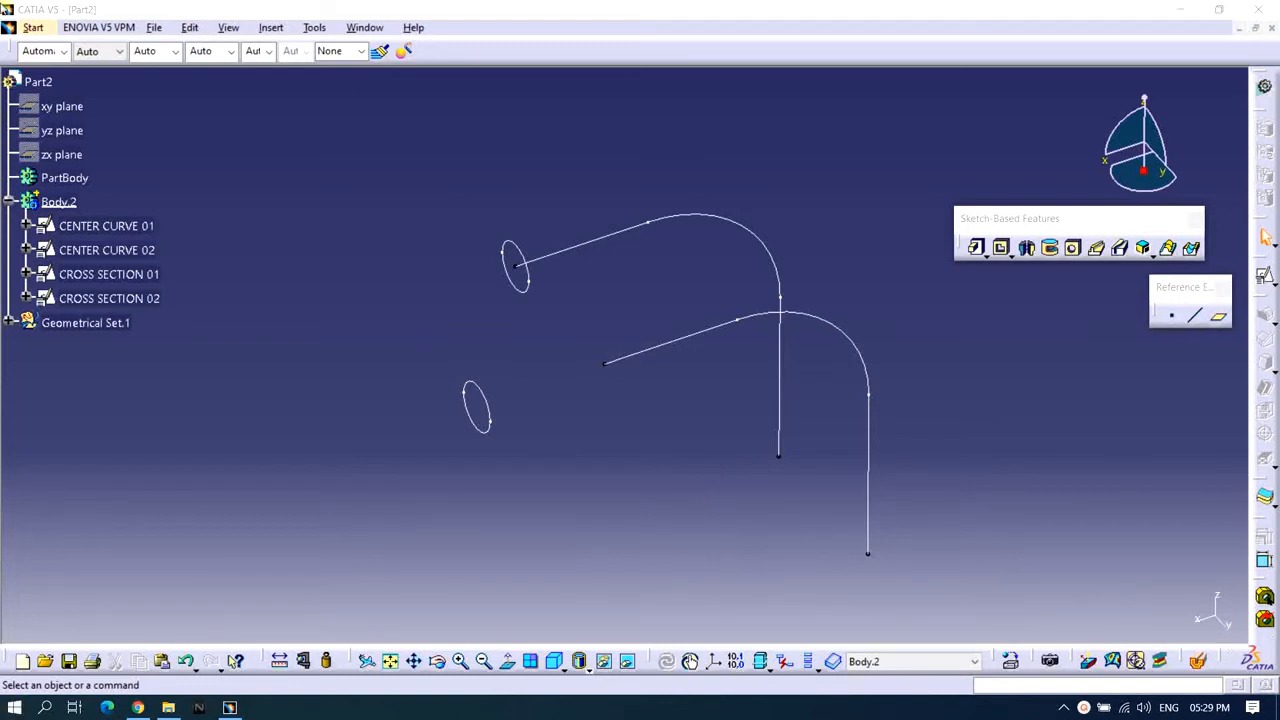
Identify CENTER CURVE 01, CENTER CURVE 02, CROSS SECTION 01 and CROSS SECTION 02 by highlighting each from the specification tree.
middle_drag(432, 318, 404, 340)
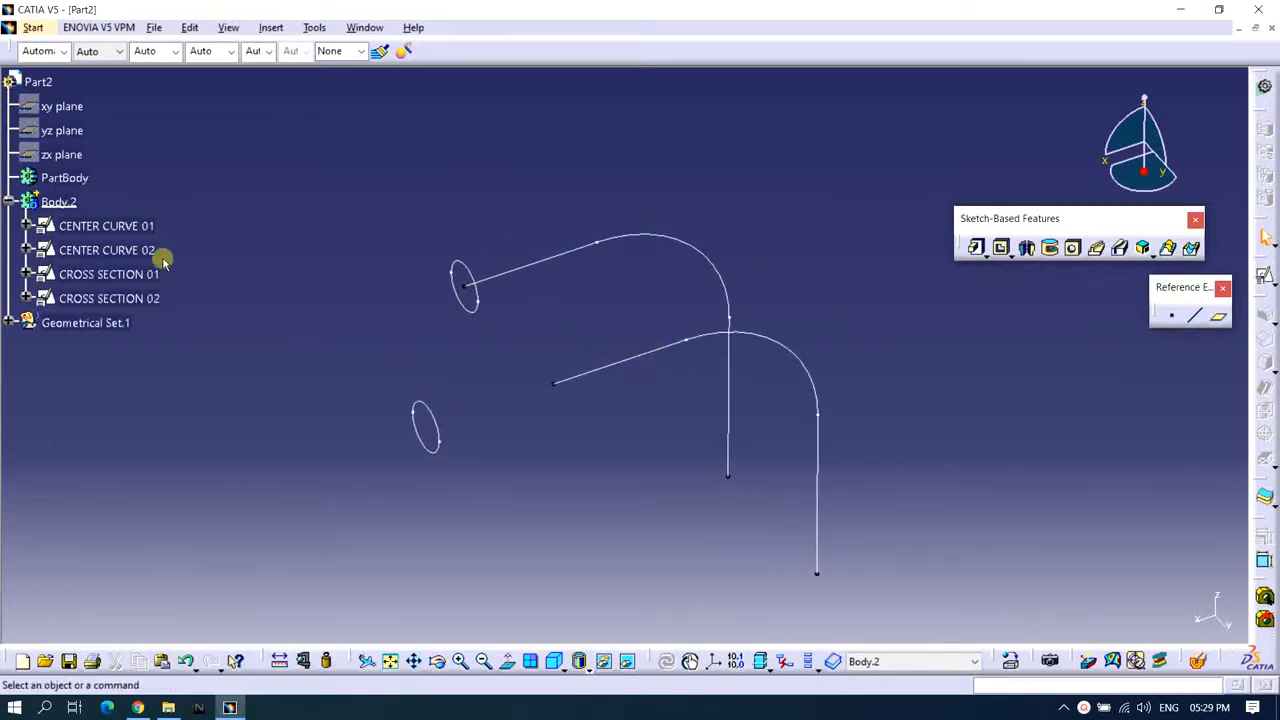
click(92, 227)
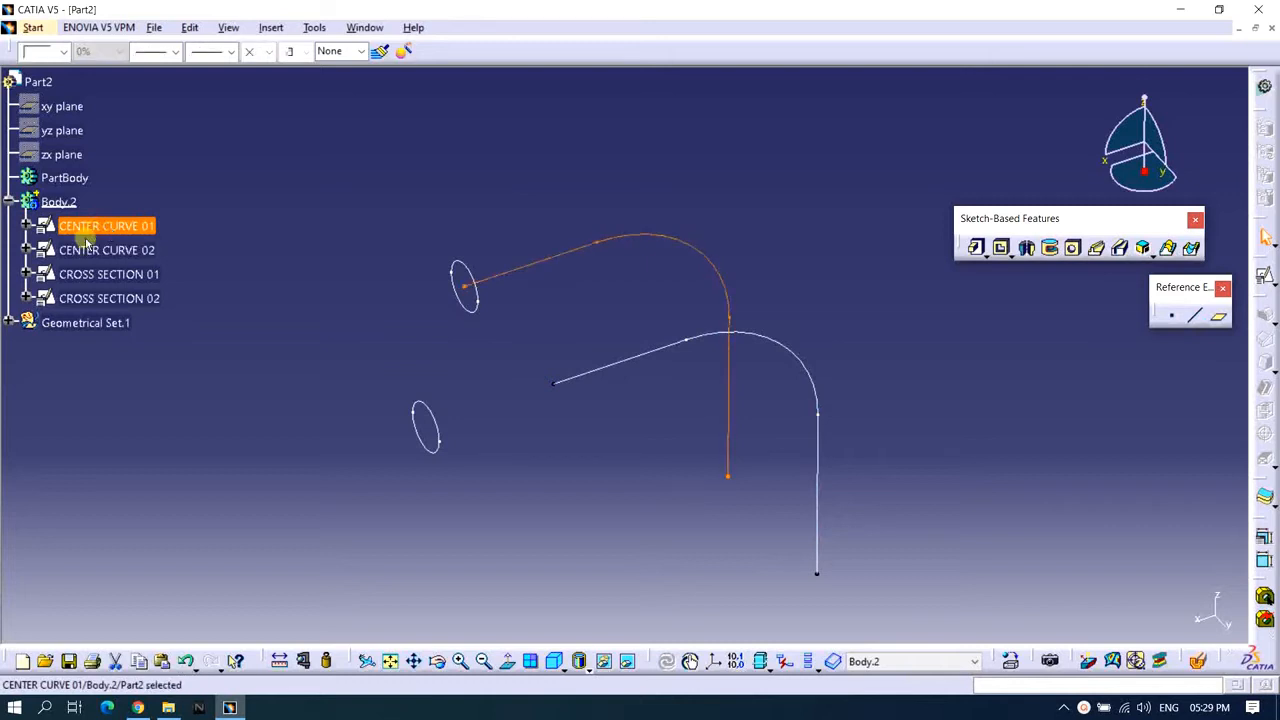
click(121, 253)
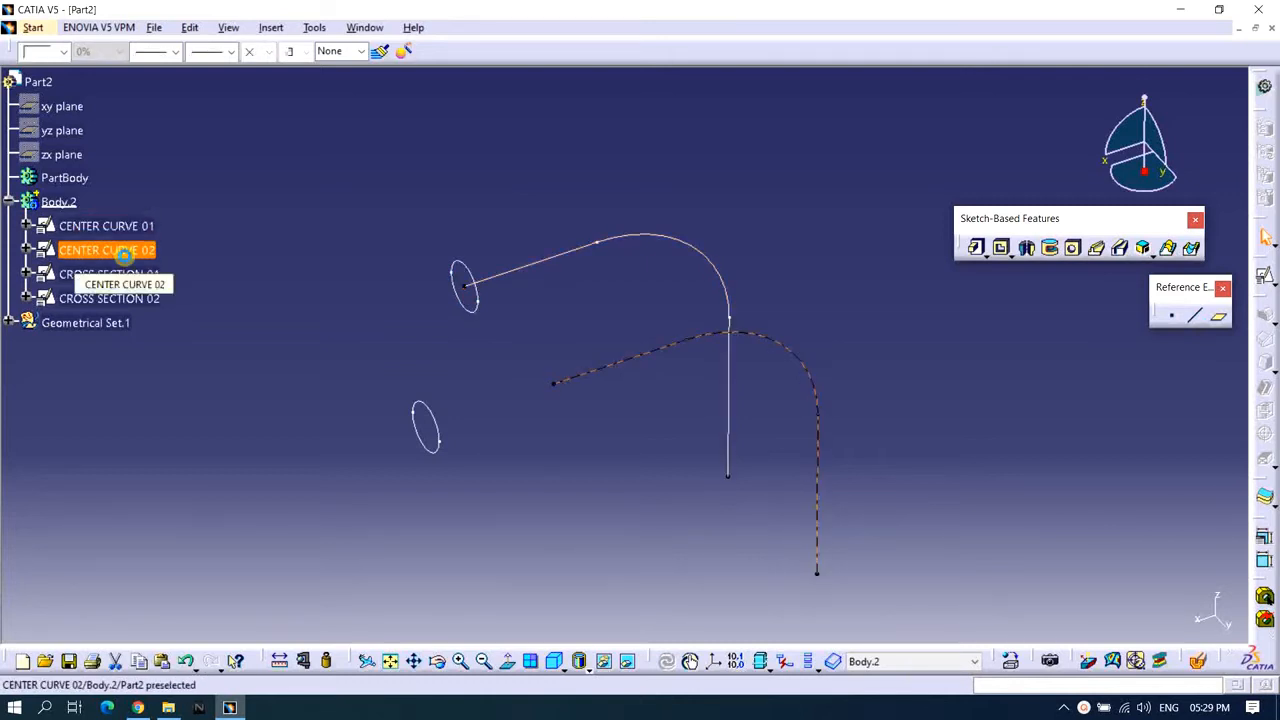
click(125, 274)
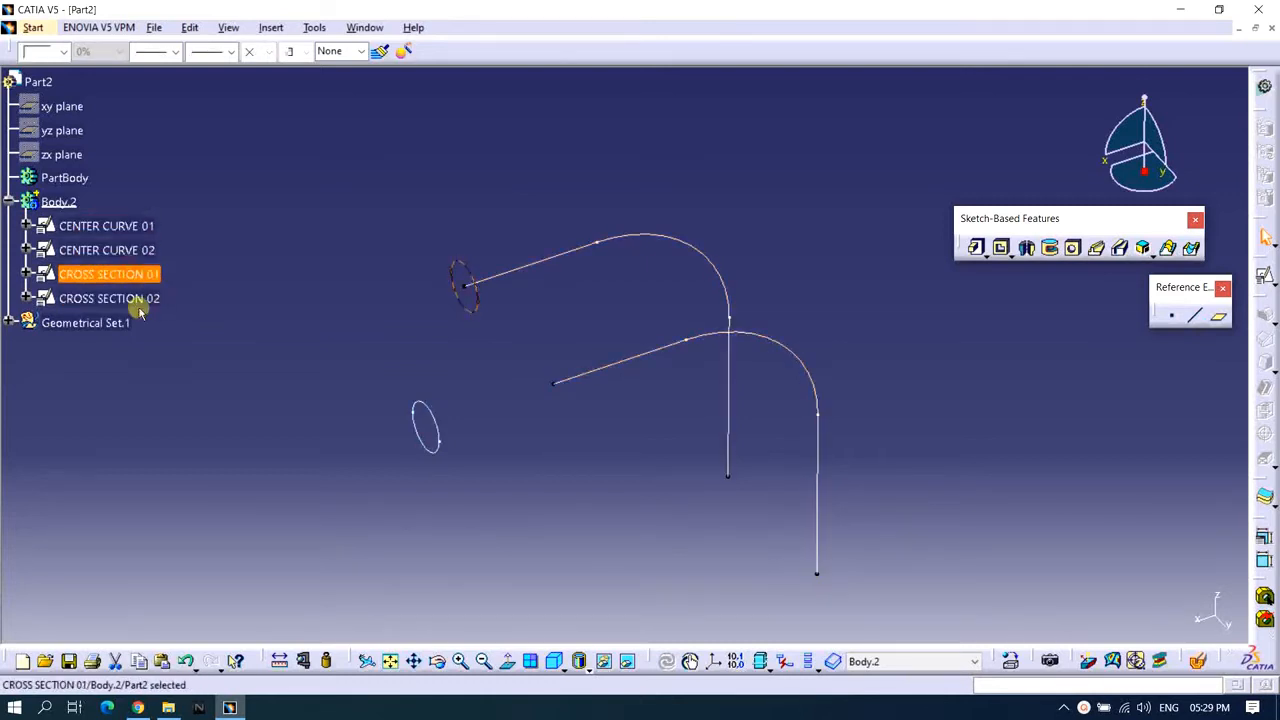
click(150, 301)
click(256, 313)
Highlight the two center curves and the two circular cross sections directly in the model.
middle_drag(383, 334, 466, 320)
click(520, 212)
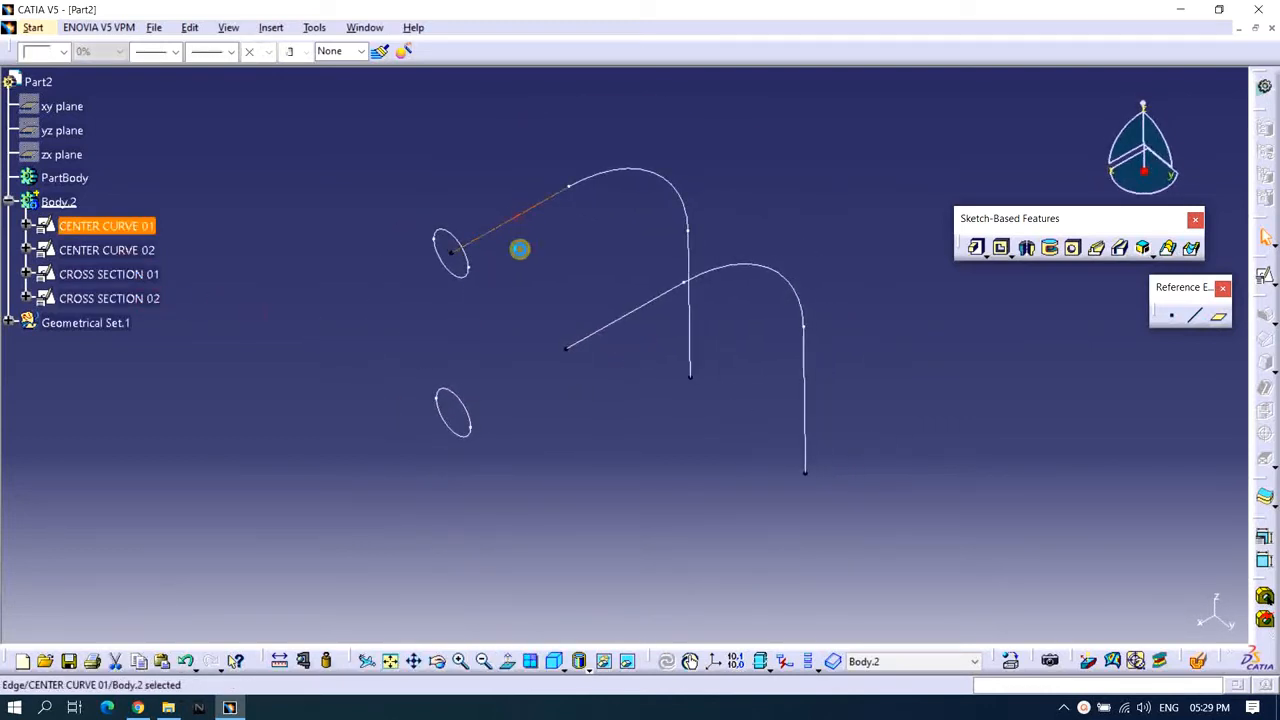
click(614, 321)
click(557, 320)
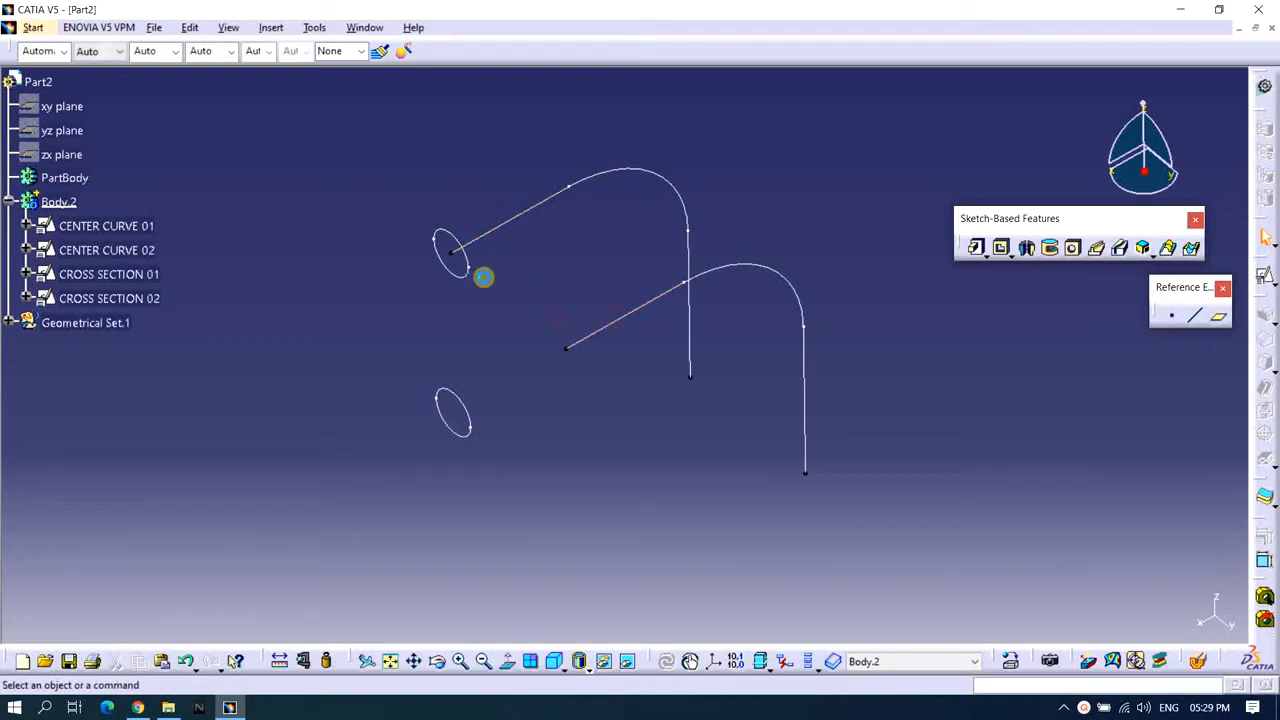
click(470, 275)
click(467, 423)
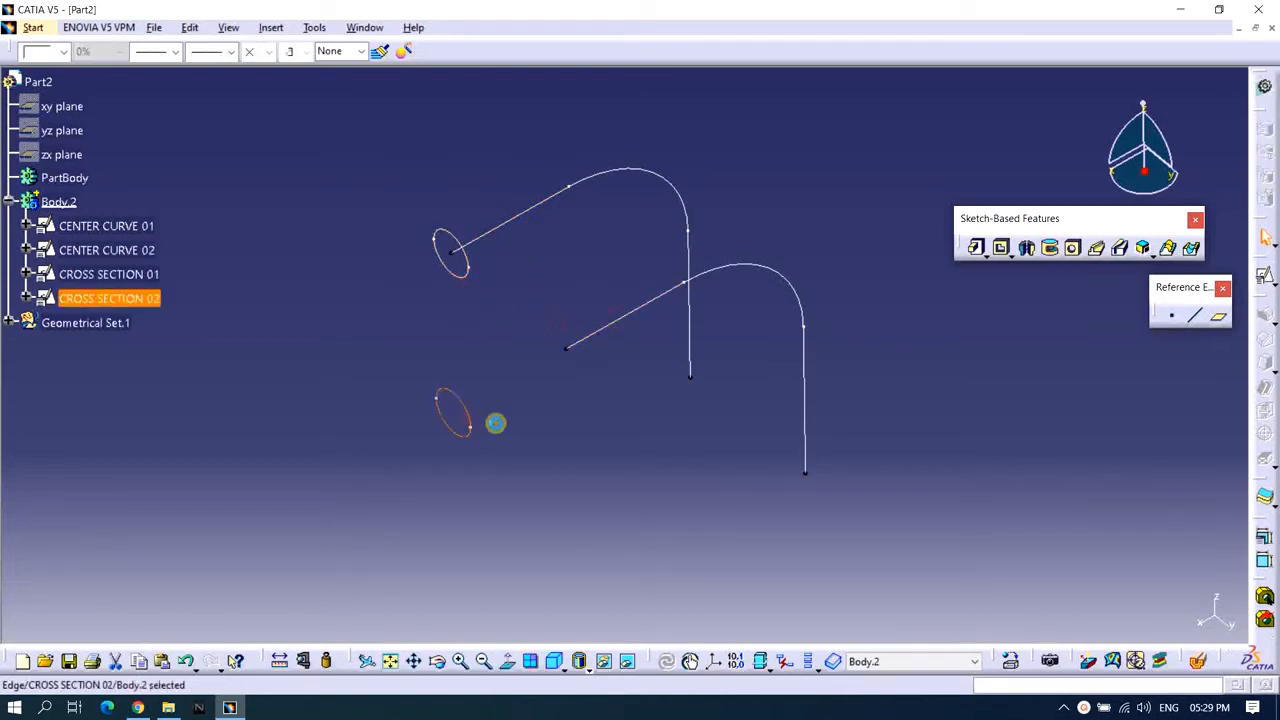
click(553, 427)
middle_drag(553, 427, 551, 458)
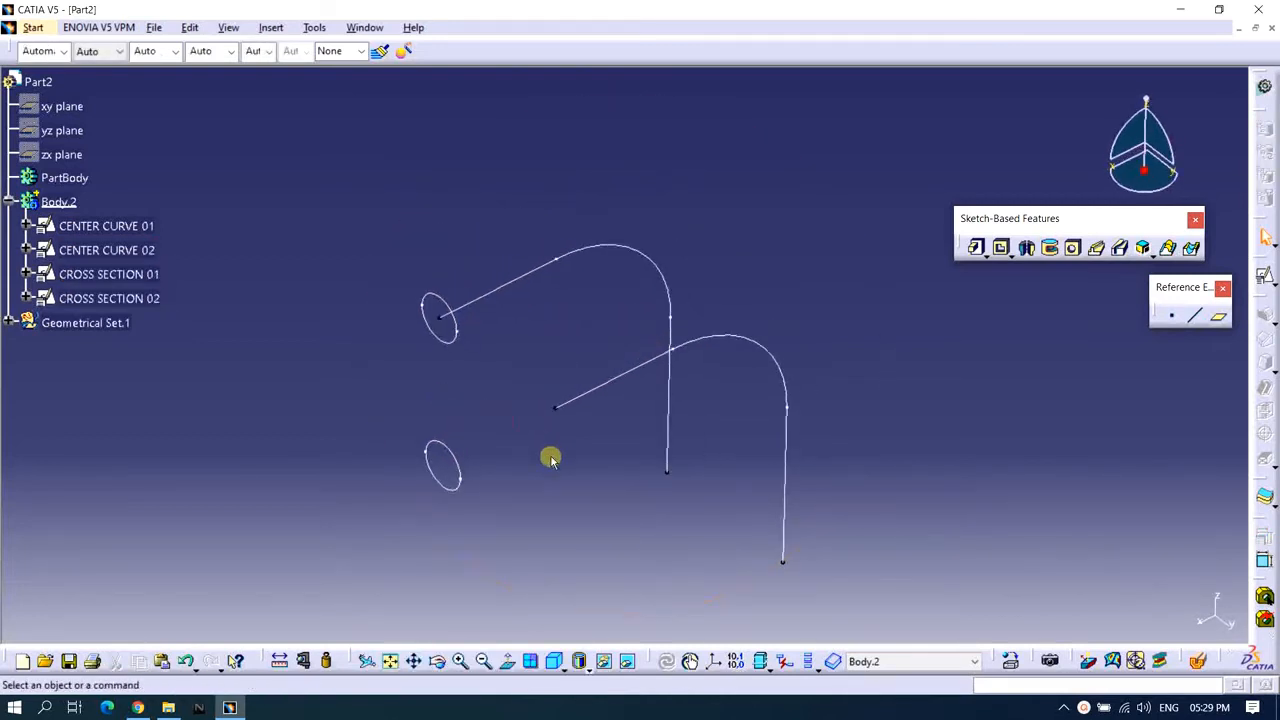
Examine where CROSS SECTION 01 and CROSS SECTION 02 lie relative to the start points of their center curves.
click(445, 338)
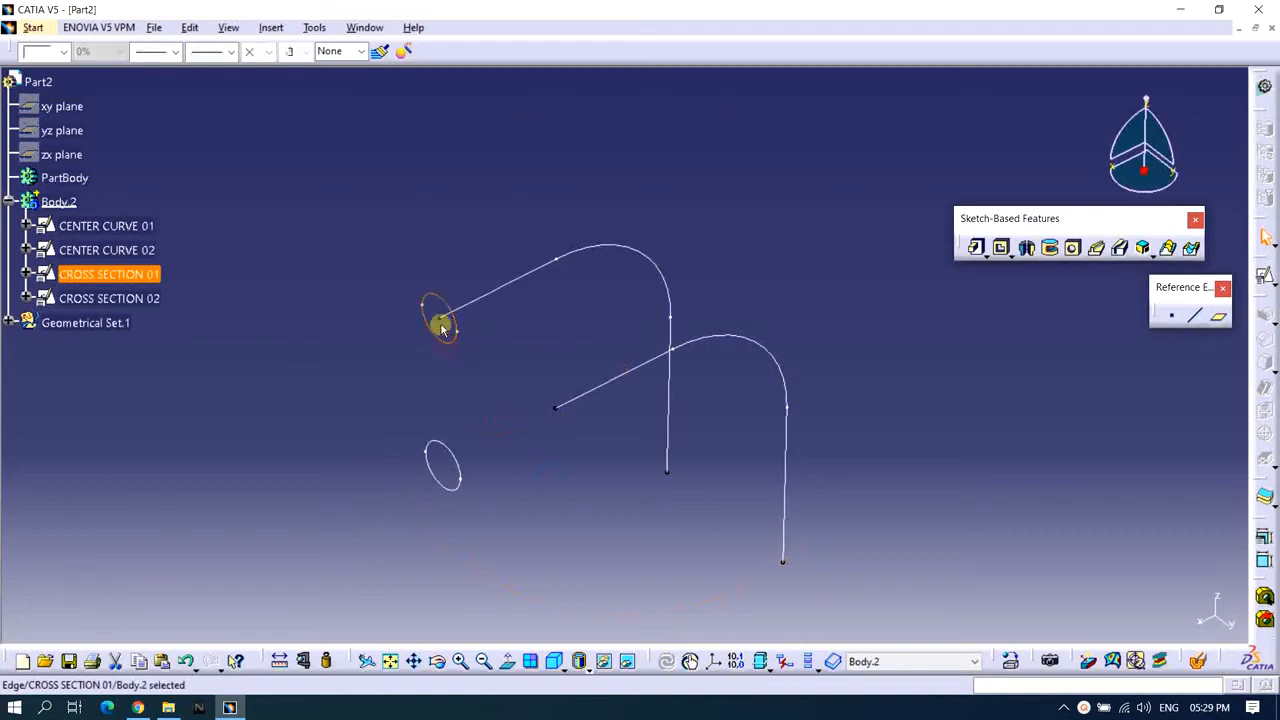
ctrl+click(441, 324)
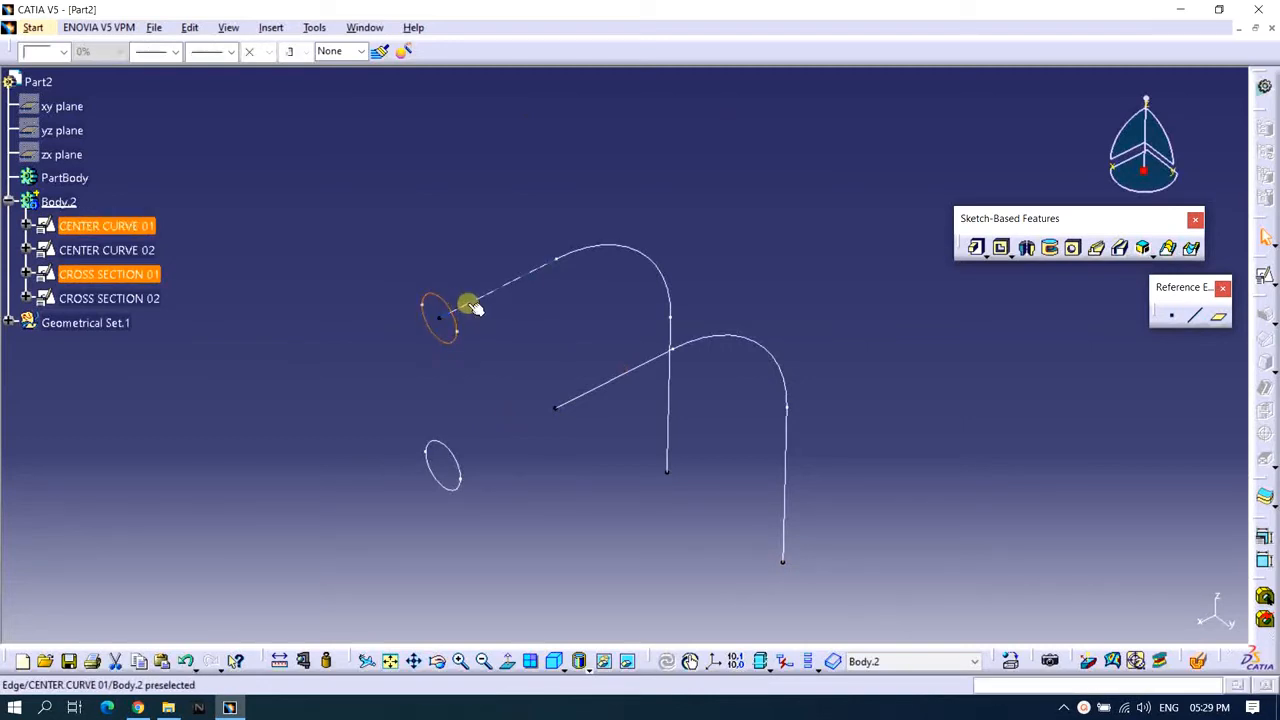
click(470, 305)
click(482, 368)
middle_drag(458, 416, 485, 369)
click(475, 405)
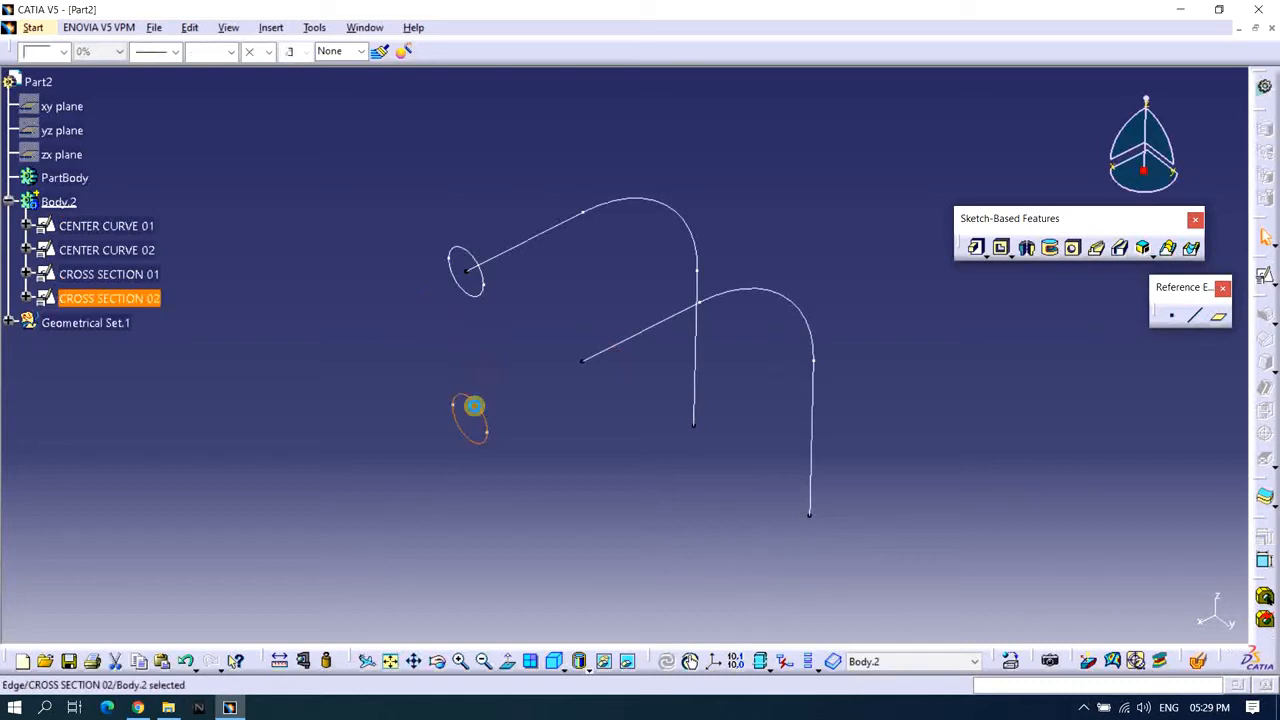
click(514, 437)
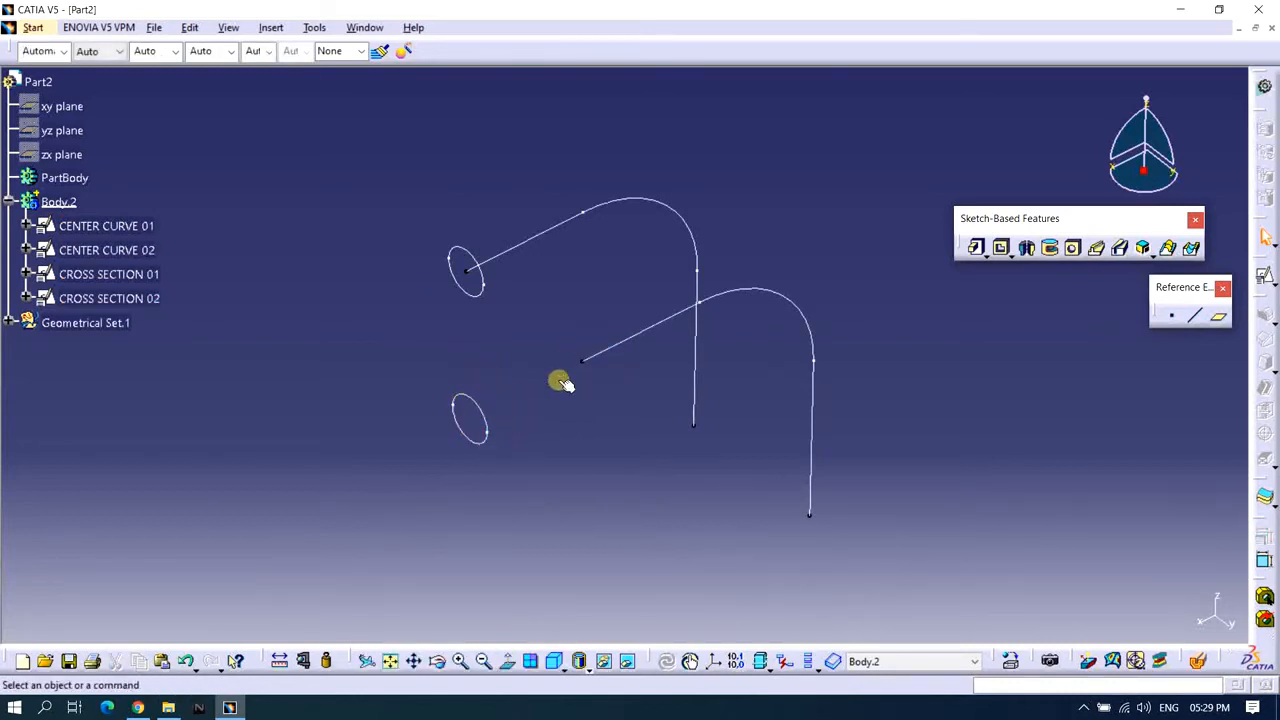
middle_drag(591, 345, 621, 461)
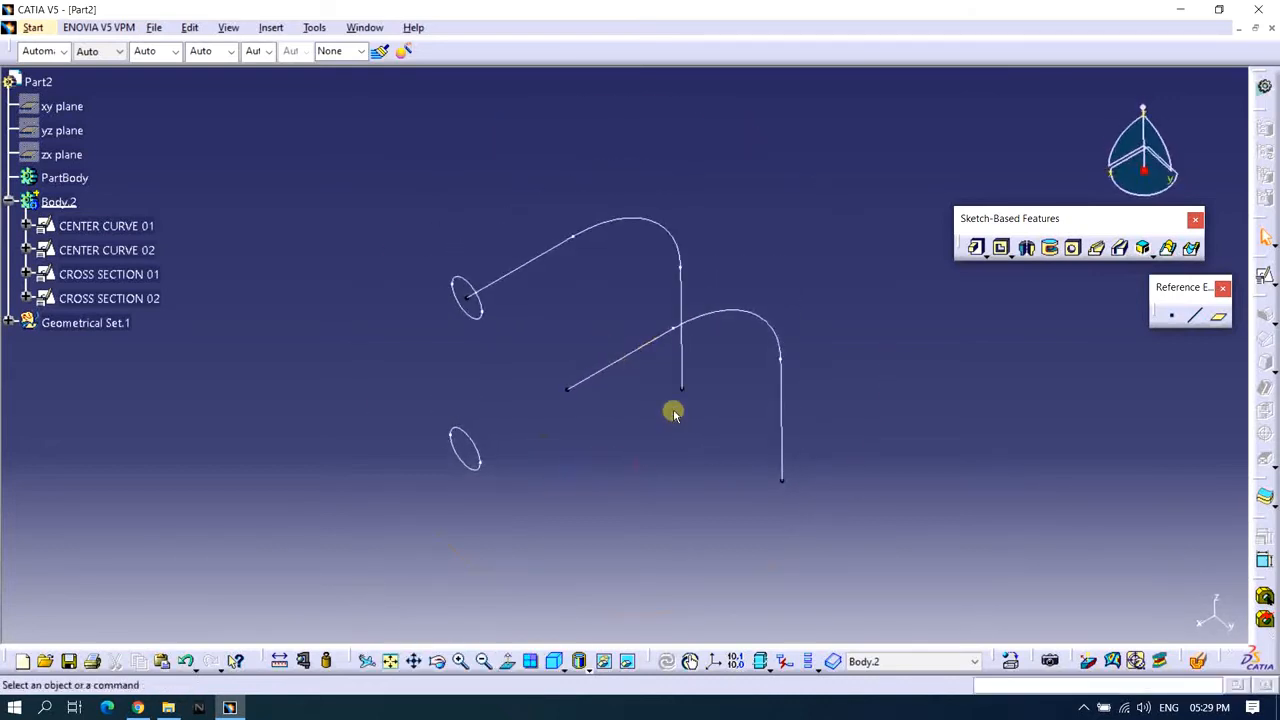
Create a rib sweeping CROSS SECTION 01 along CENTER CURVE 01 with Keep angle, previewing it before accepting.
click(1096, 248)
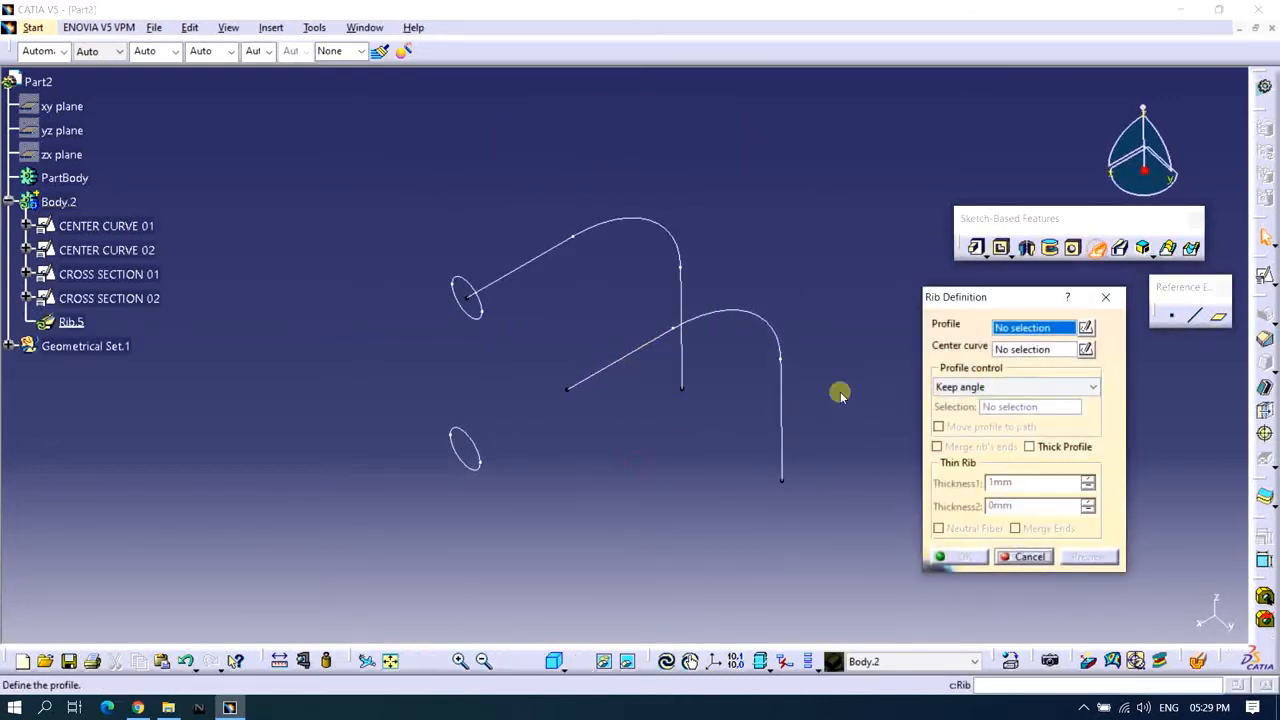
middle_drag(691, 408, 644, 422)
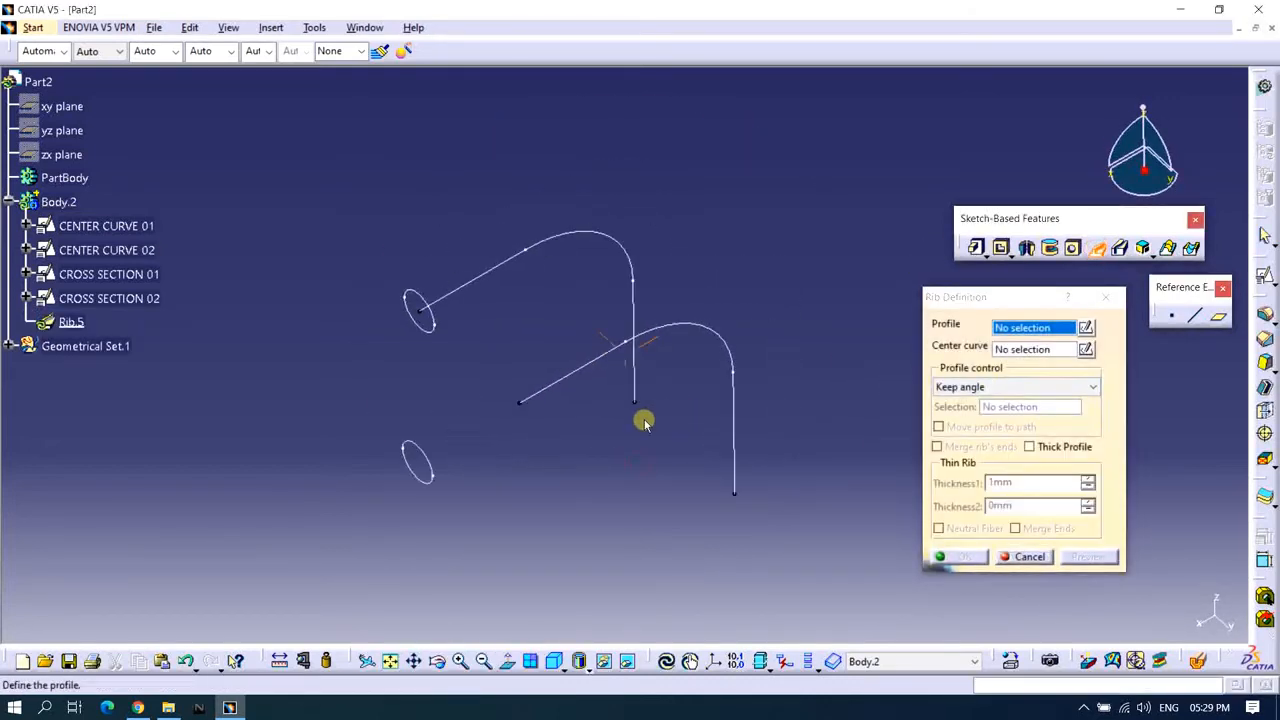
click(424, 324)
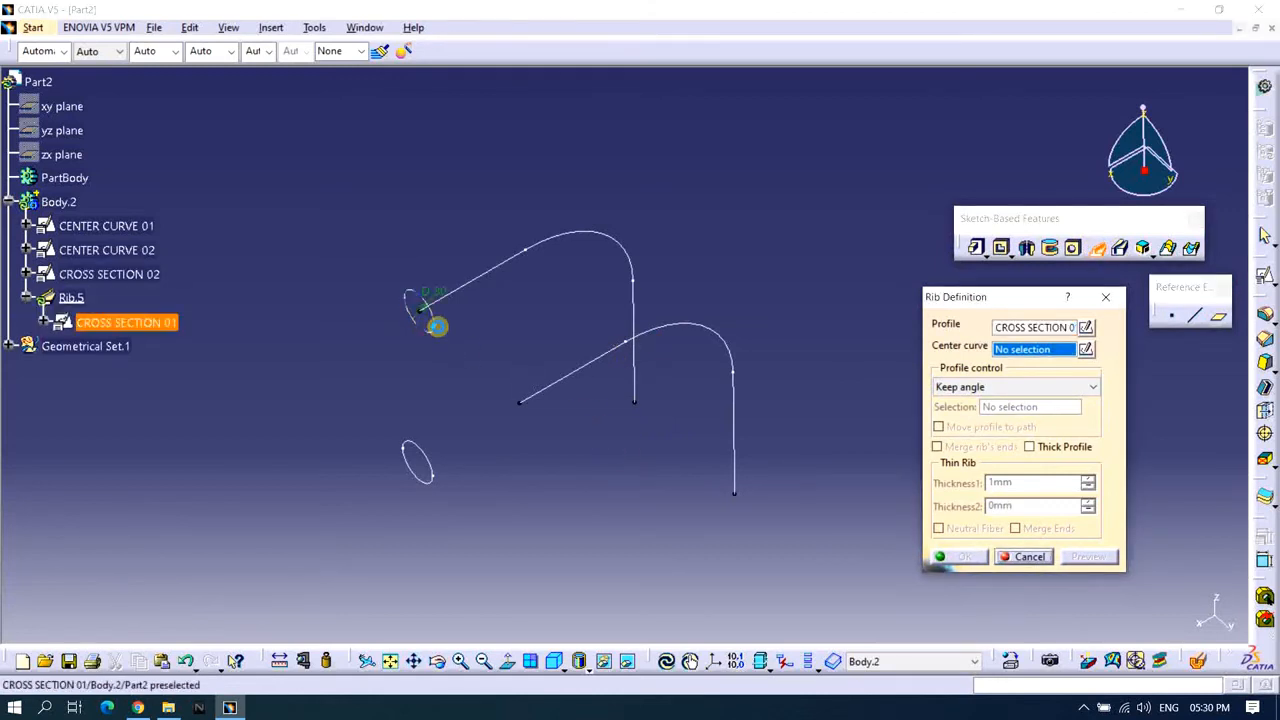
click(481, 280)
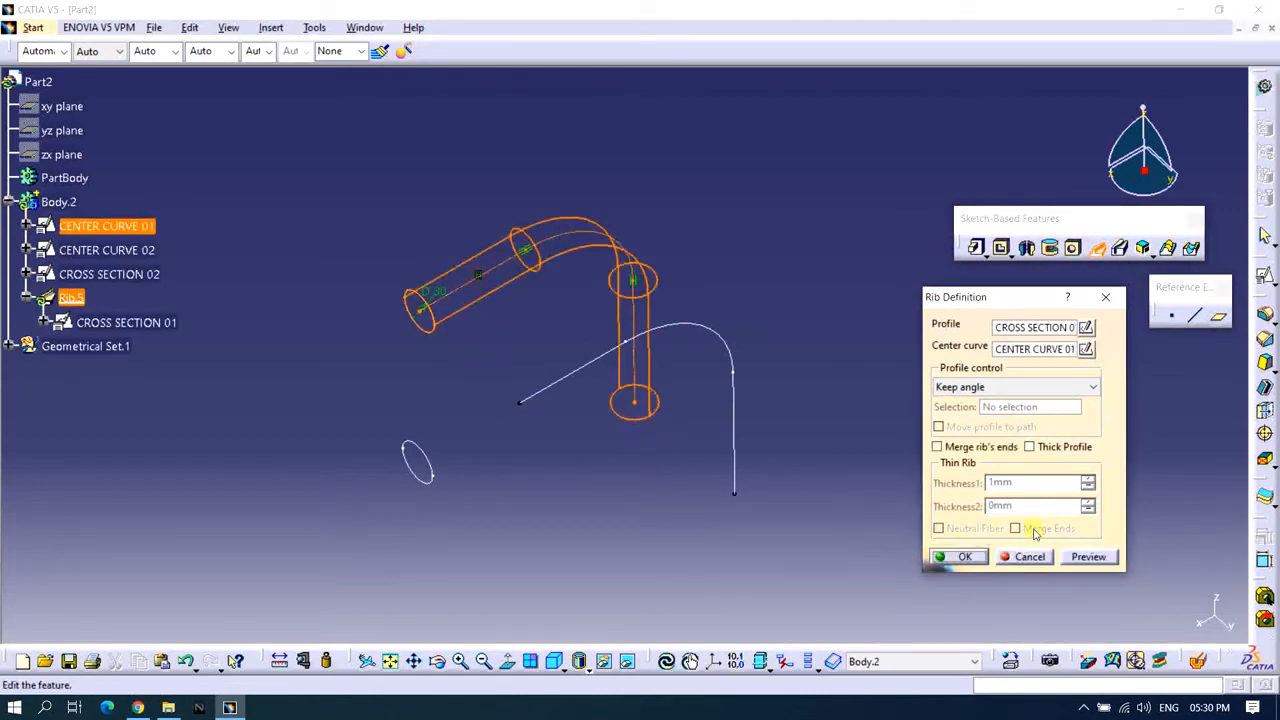
click(1085, 557)
middle_drag(648, 487, 802, 355)
click(950, 555)
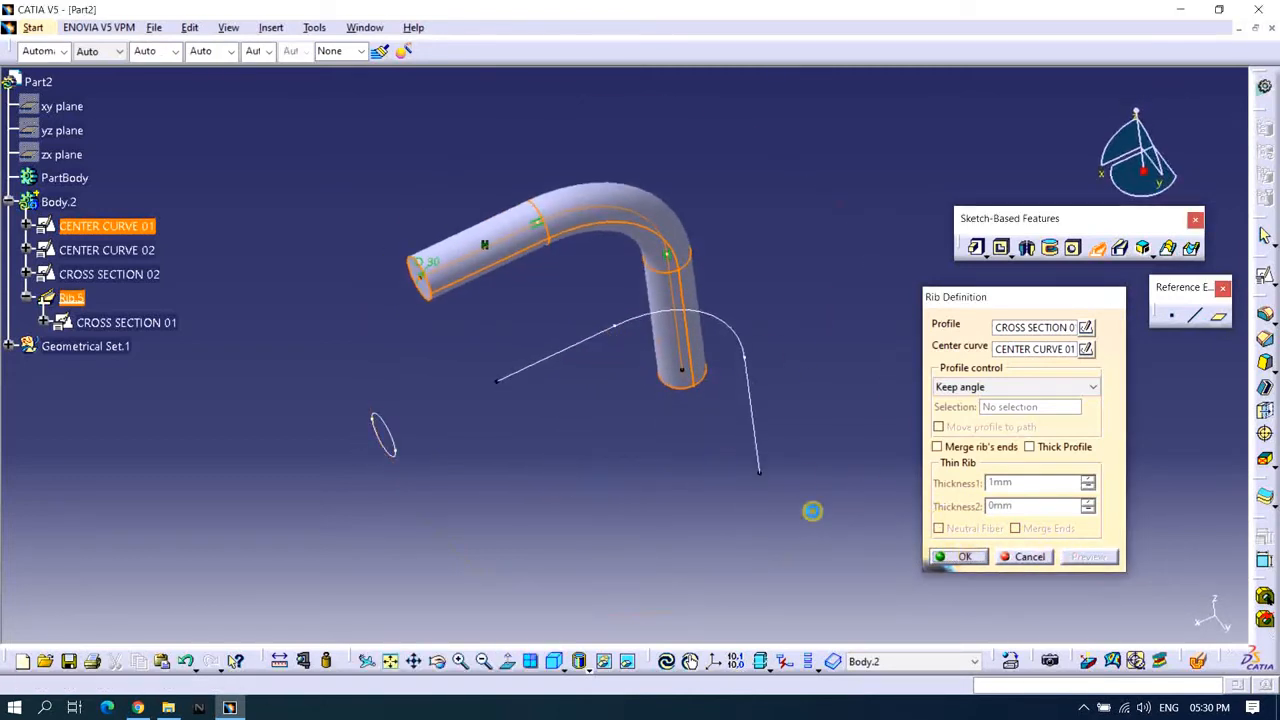
Create a second rib sweeping the offset CROSS SECTION 02 along CENTER CURVE 02 with Keep angle, previewing it before accepting.
click(1097, 250)
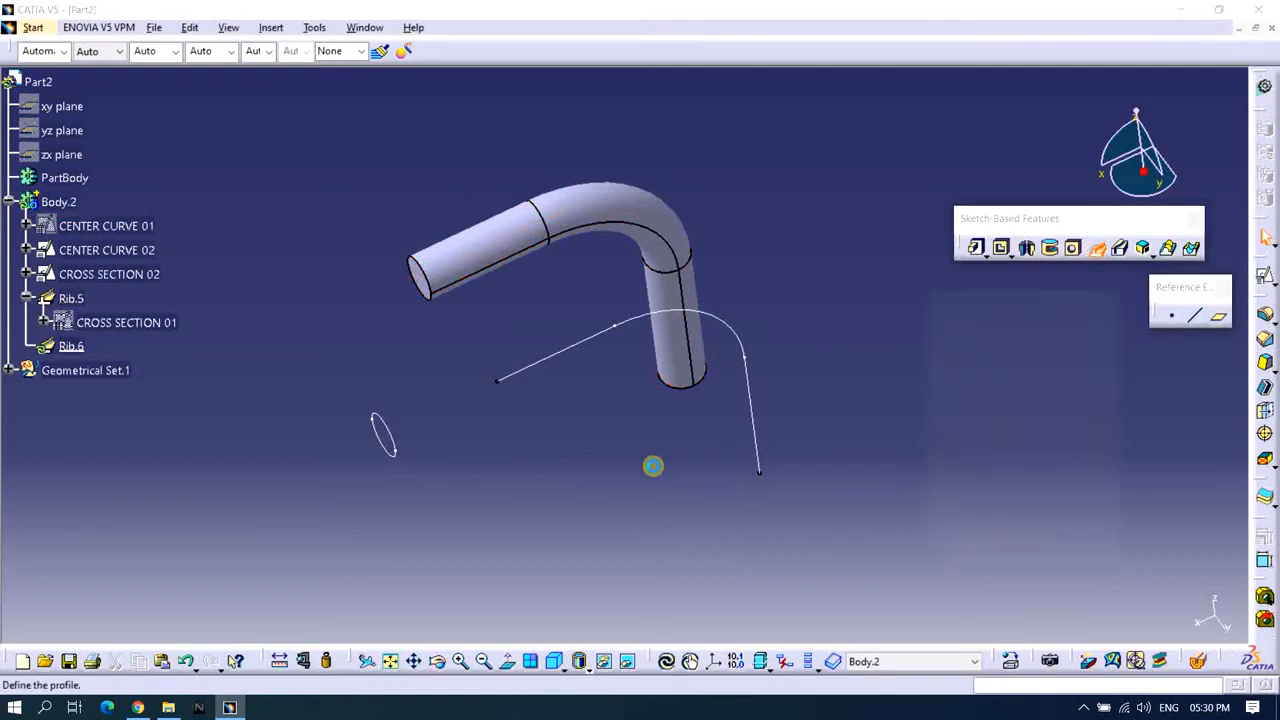
middle_drag(654, 463, 671, 405)
click(388, 472)
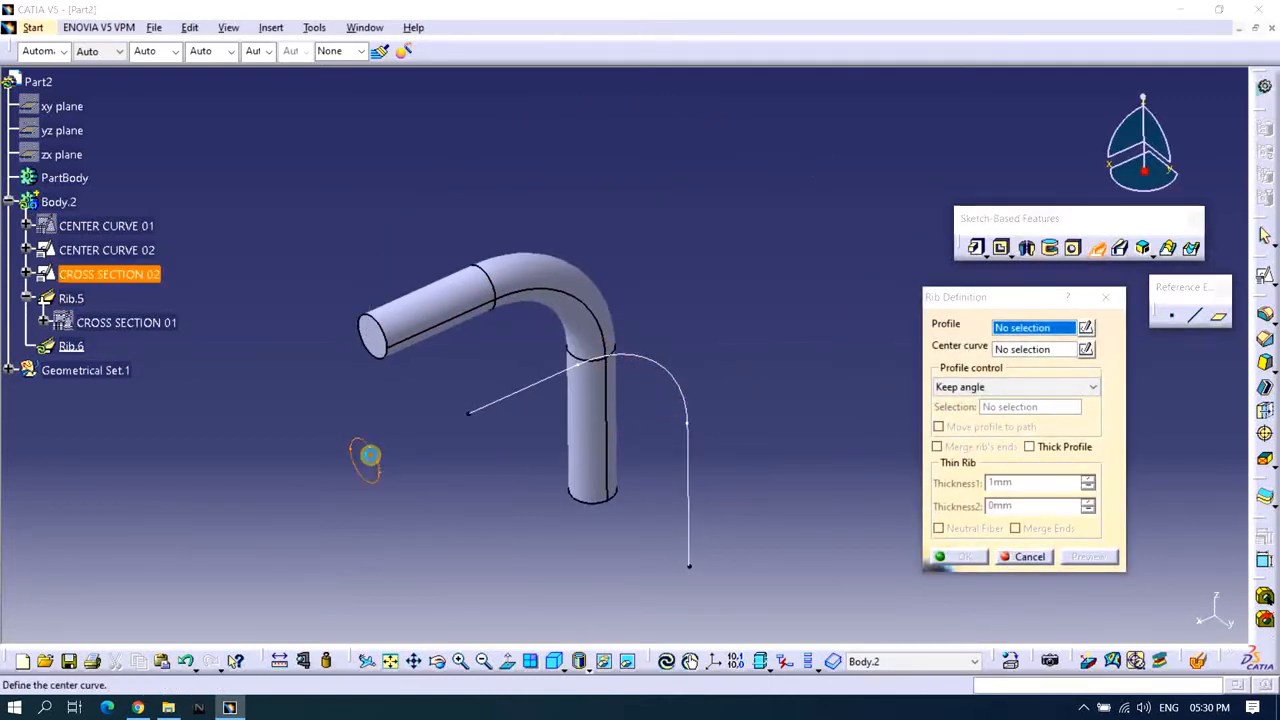
click(508, 390)
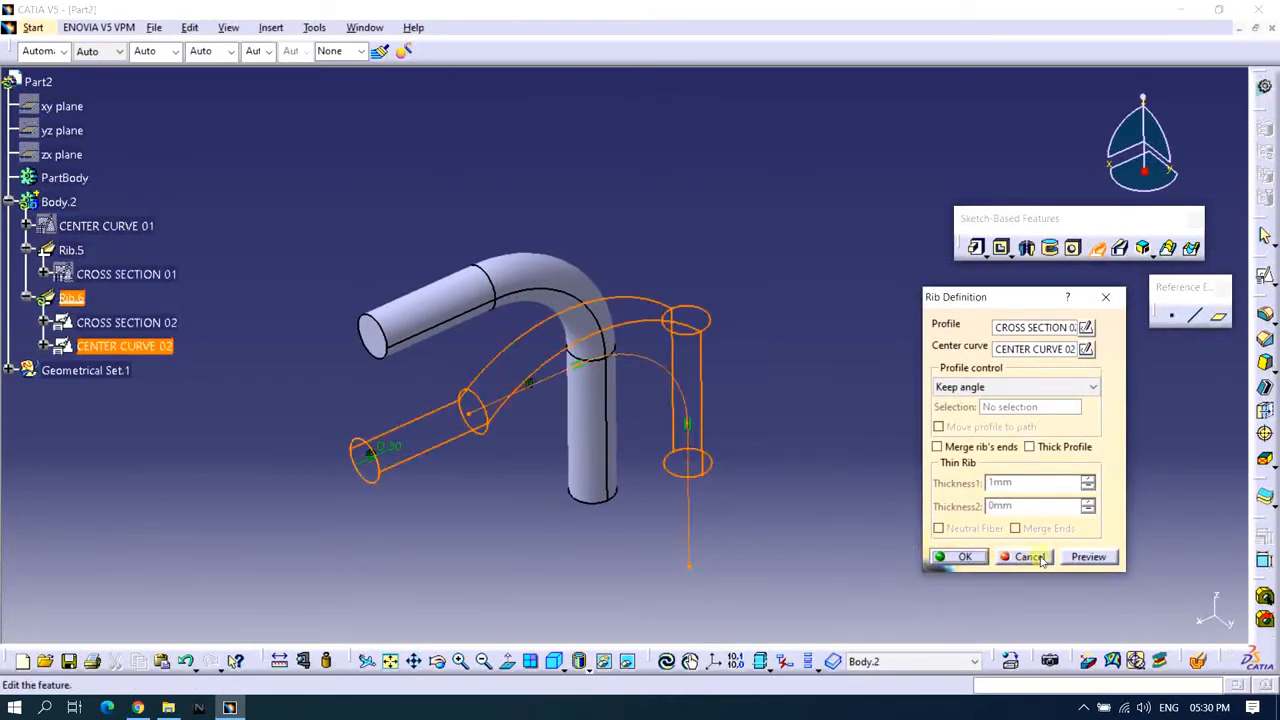
click(1070, 557)
click(962, 557)
middle_drag(886, 500, 609, 403)
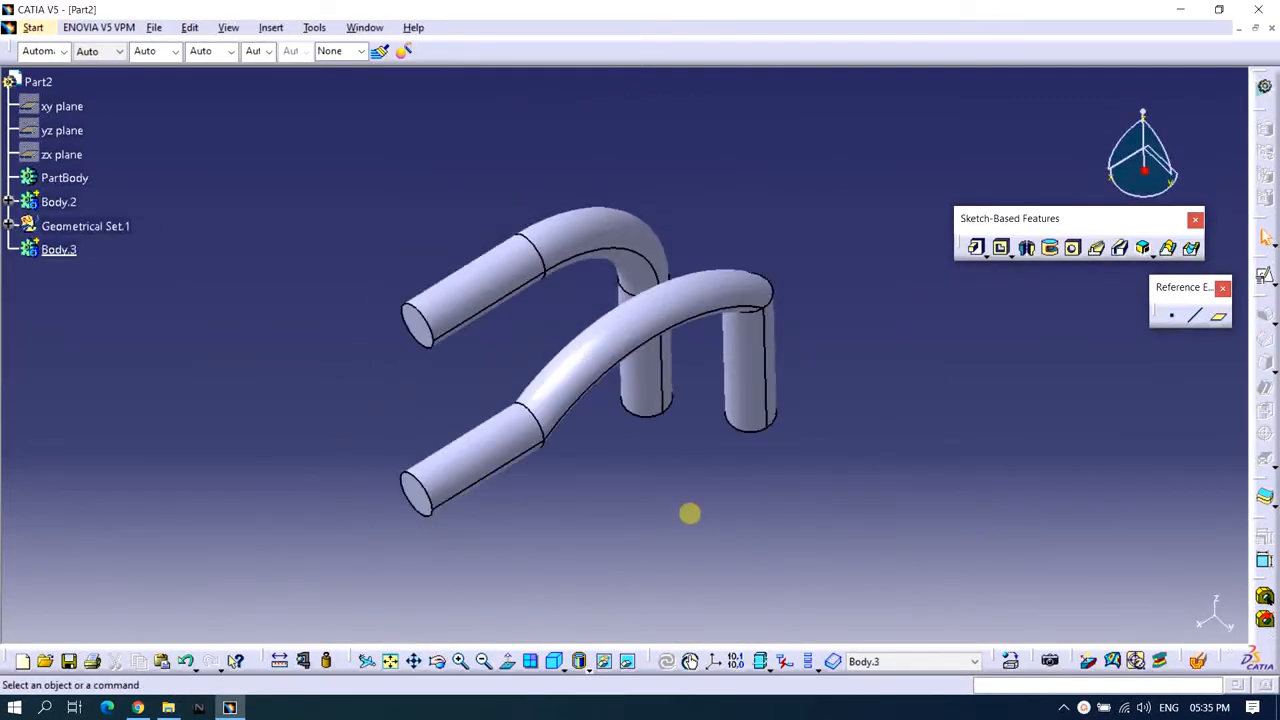
middle_drag(689, 514, 690, 476)
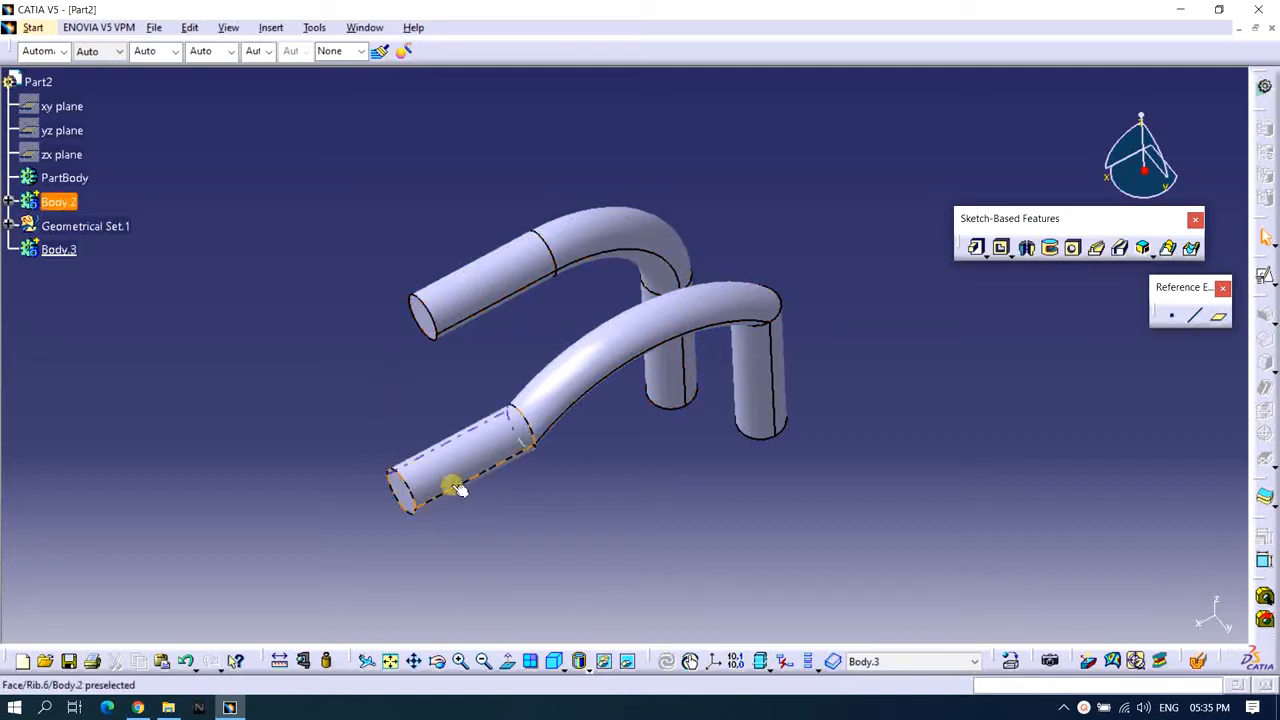
middle_drag(708, 423, 697, 478)
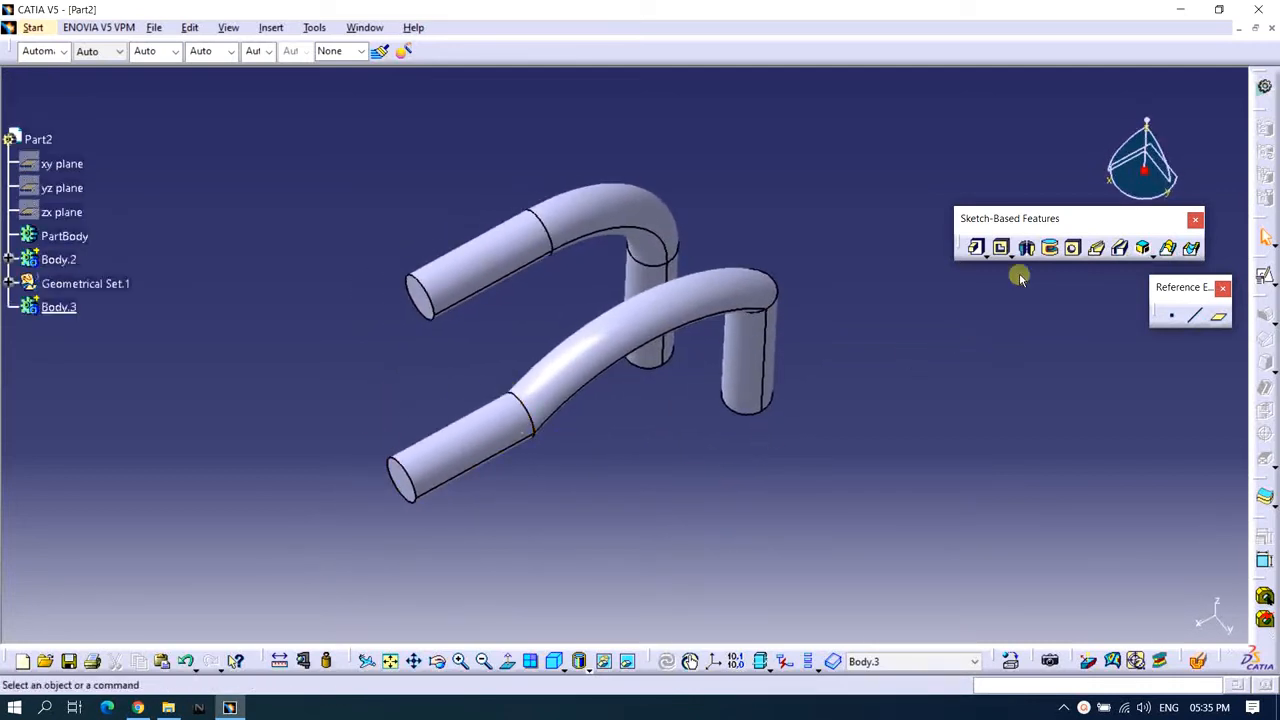
click(1096, 247)
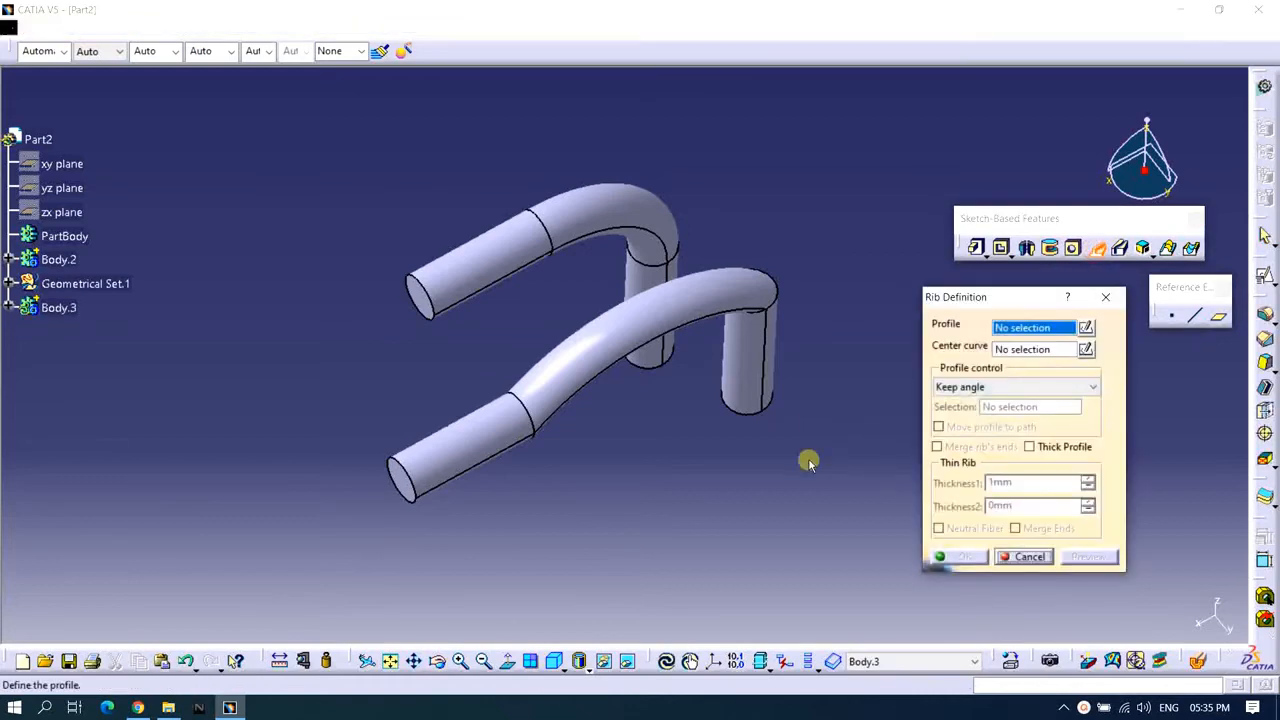
middle_drag(700, 395, 670, 383)
click(1118, 298)
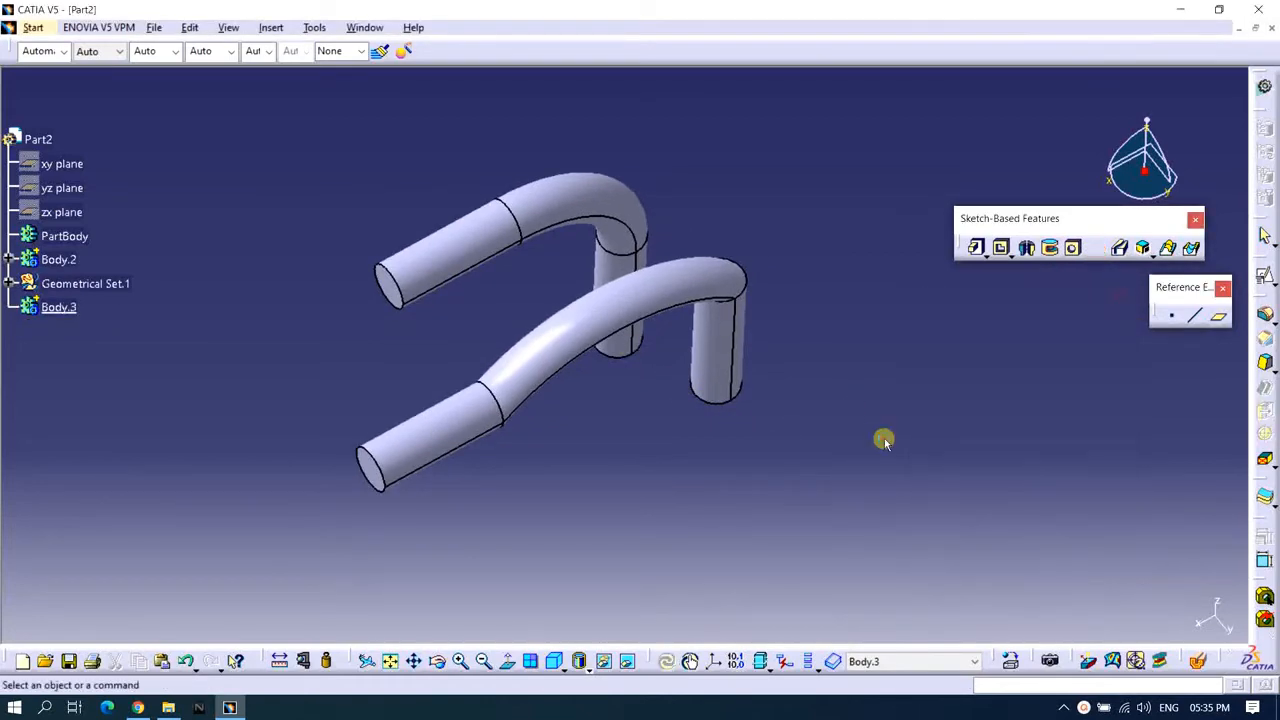
Create a standard axis system under the Axis Systems node with no origin or axis references selected.
right_click(709, 670)
click(705, 577)
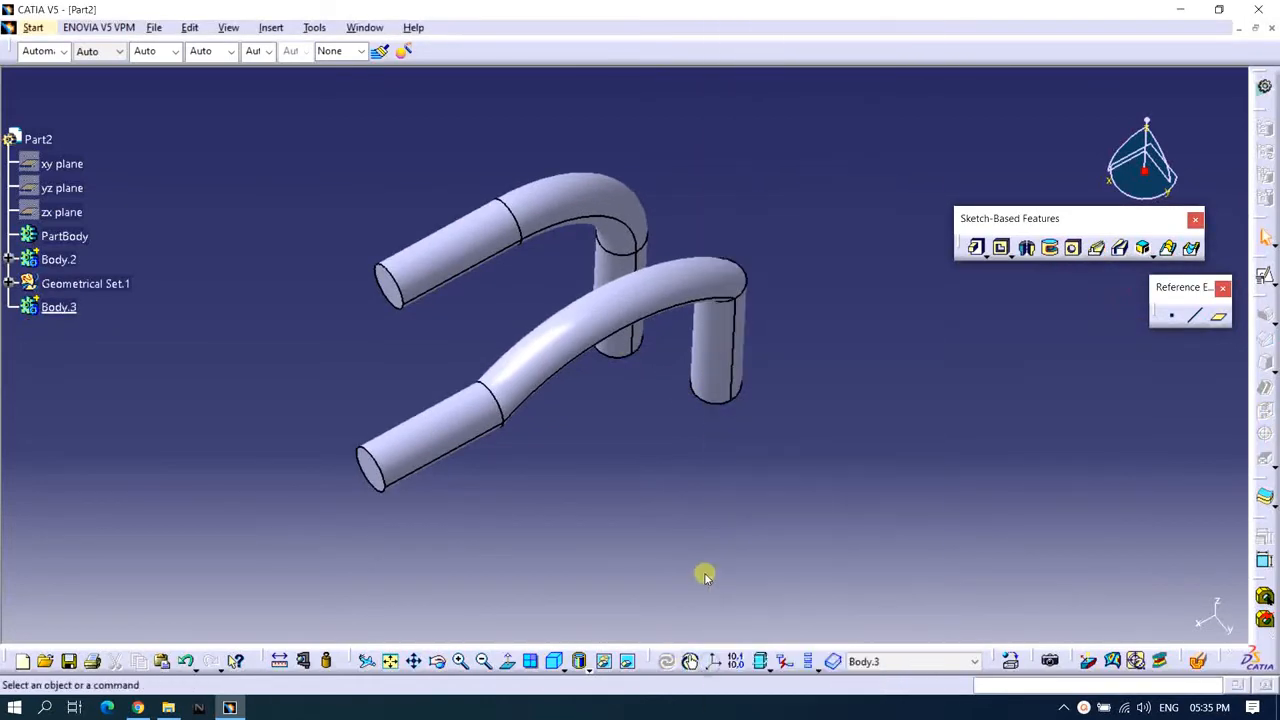
click(707, 664)
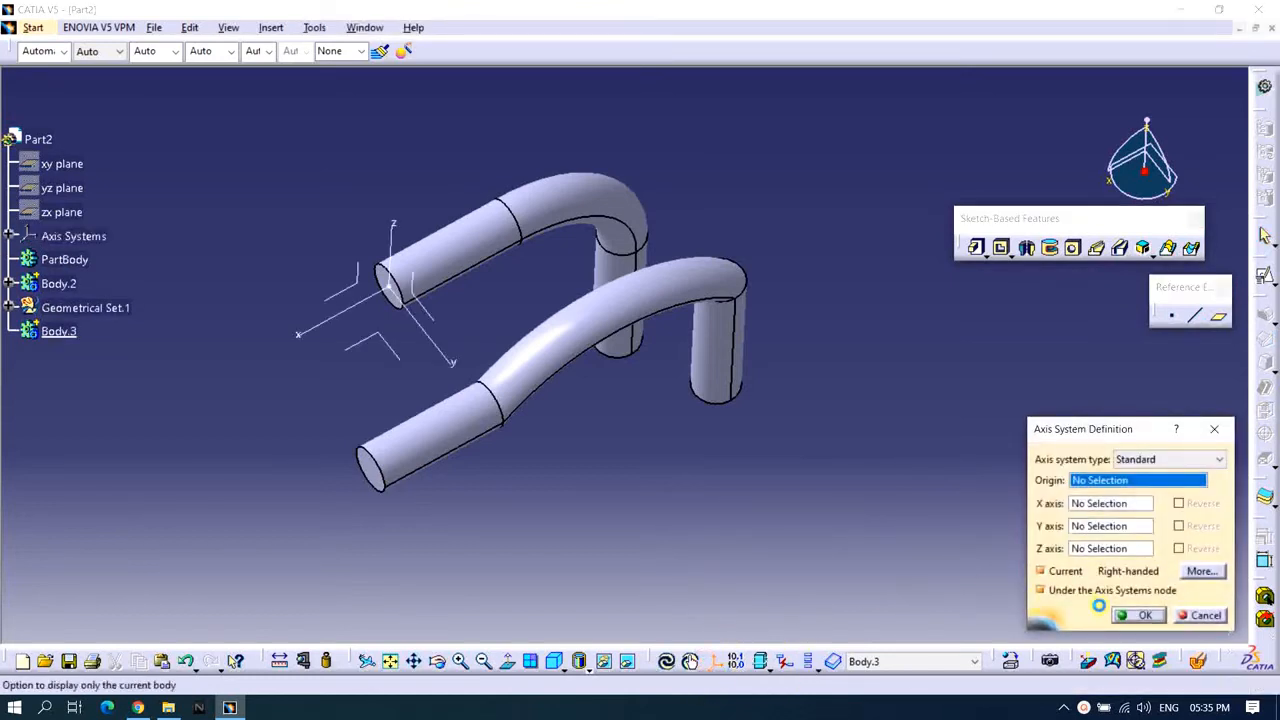
click(1140, 618)
middle_drag(792, 511, 684, 481)
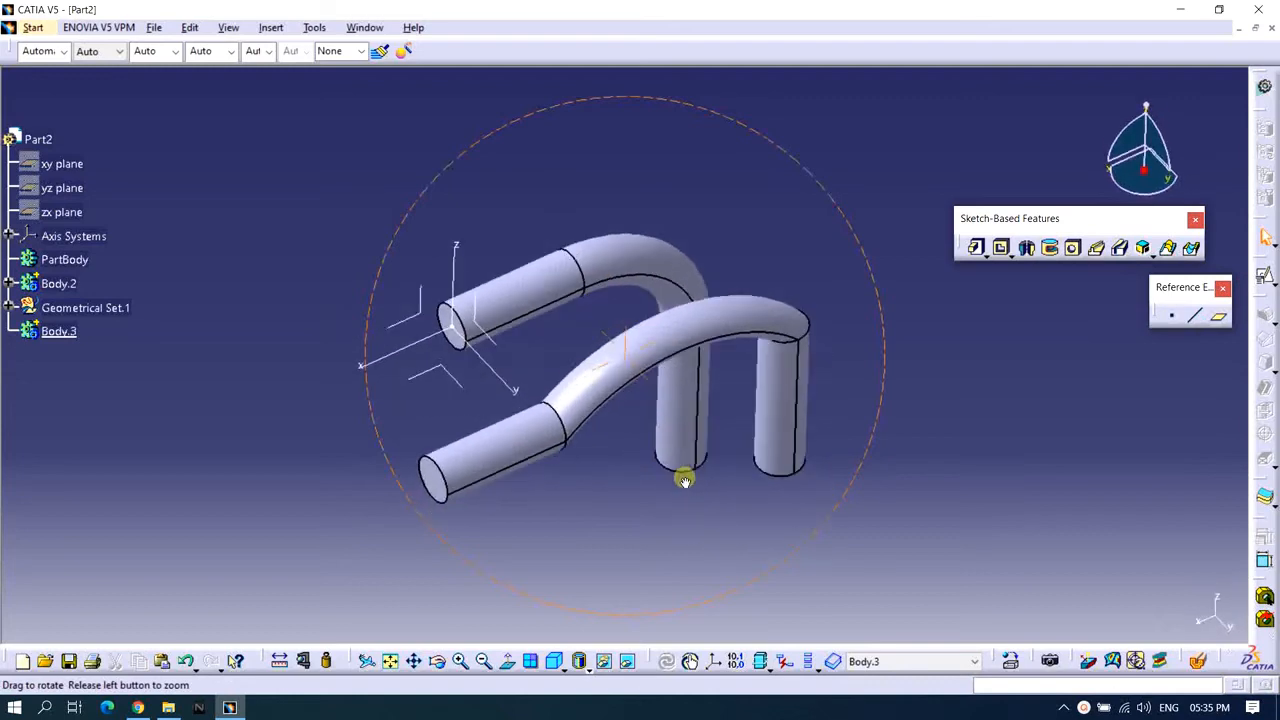
Edit the rib built from CROSS SECTION 02 and try Pulling direction profile control along the axis system's Z axis.
click(1104, 256)
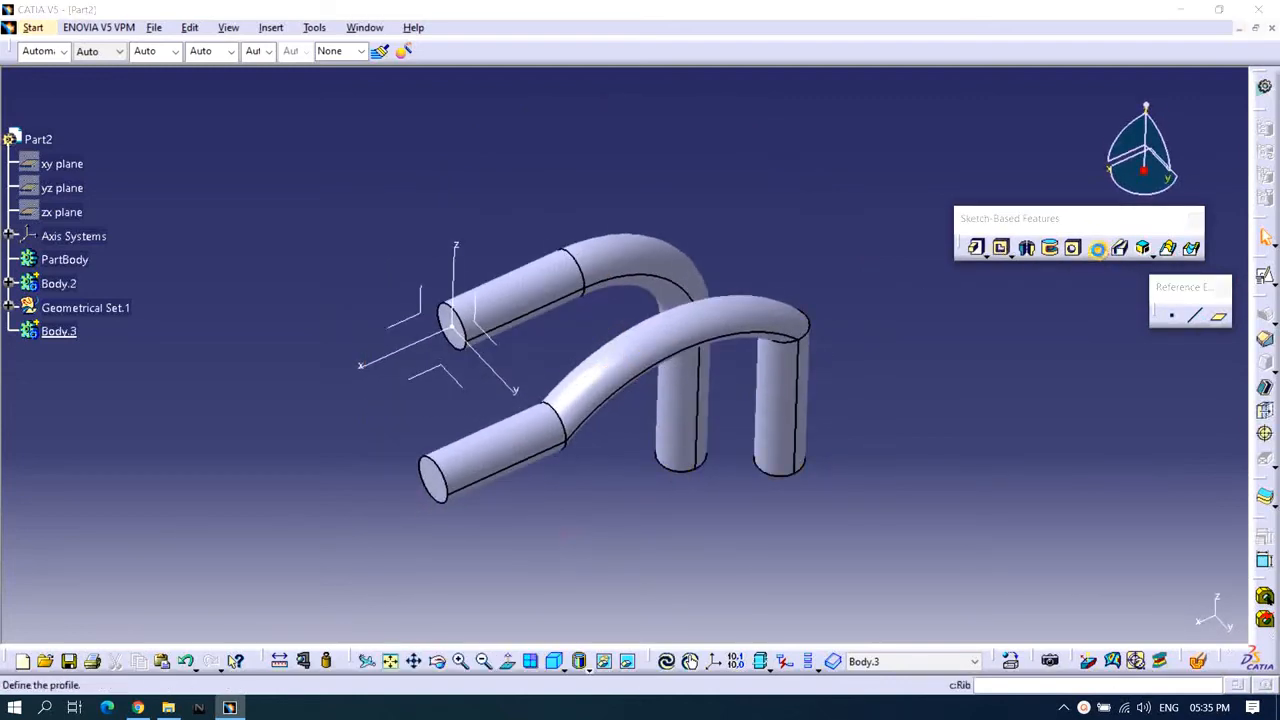
click(1107, 298)
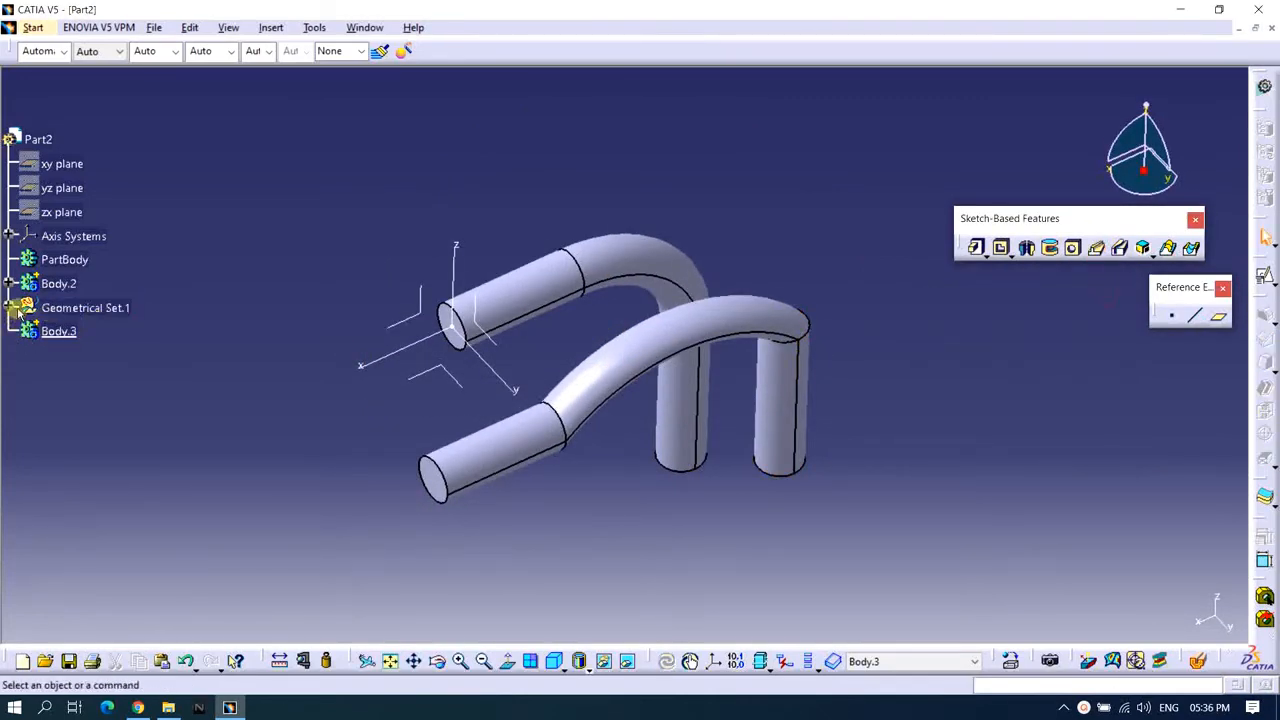
click(8, 284)
double_click(68, 377)
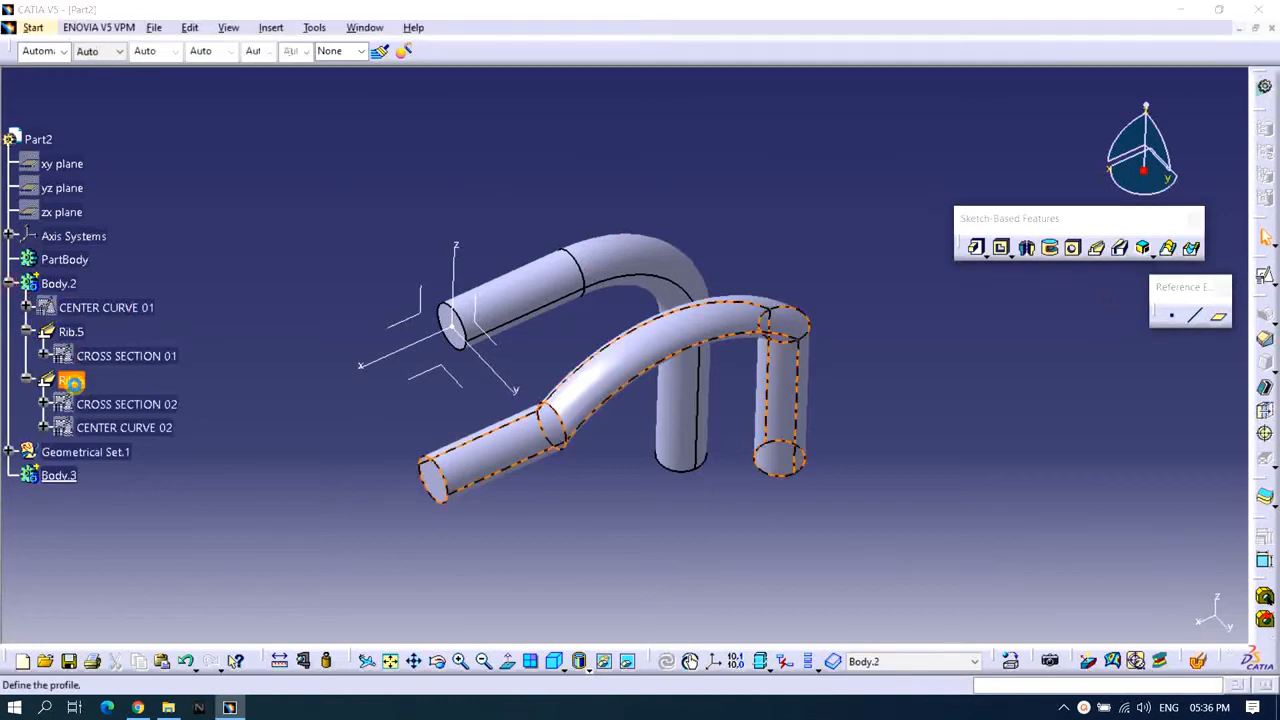
middle_drag(613, 455, 615, 497)
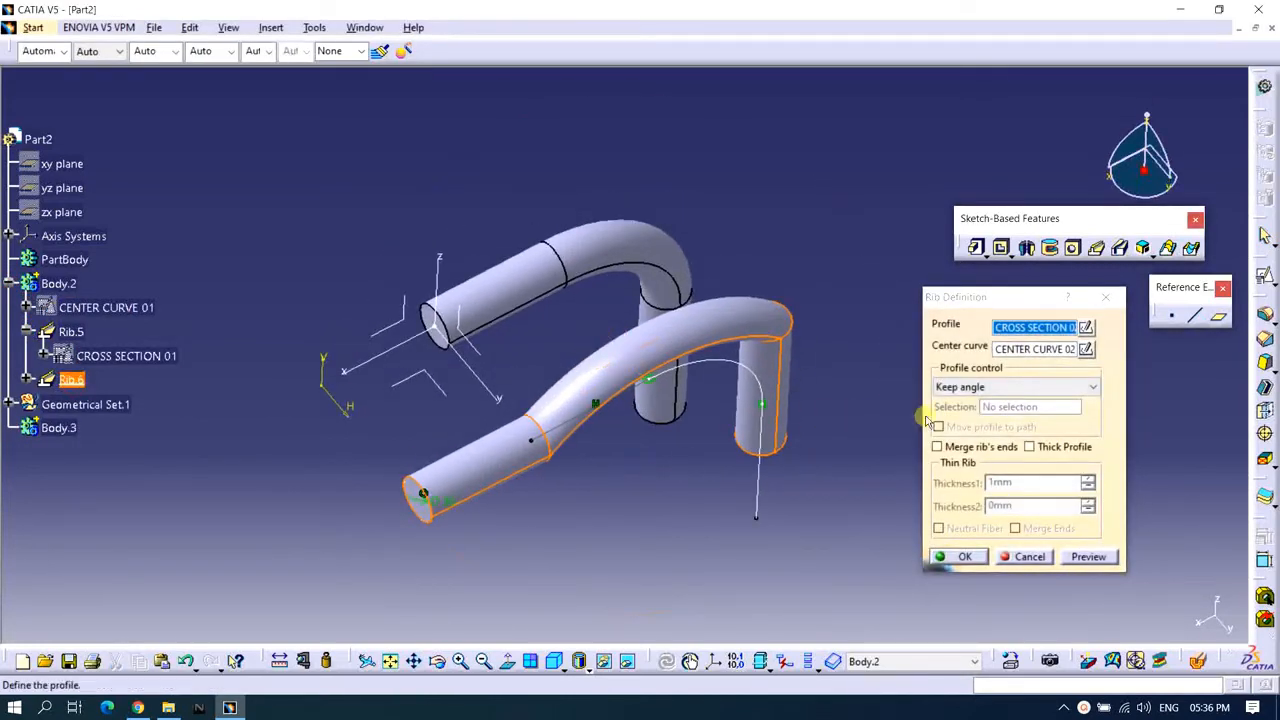
click(966, 387)
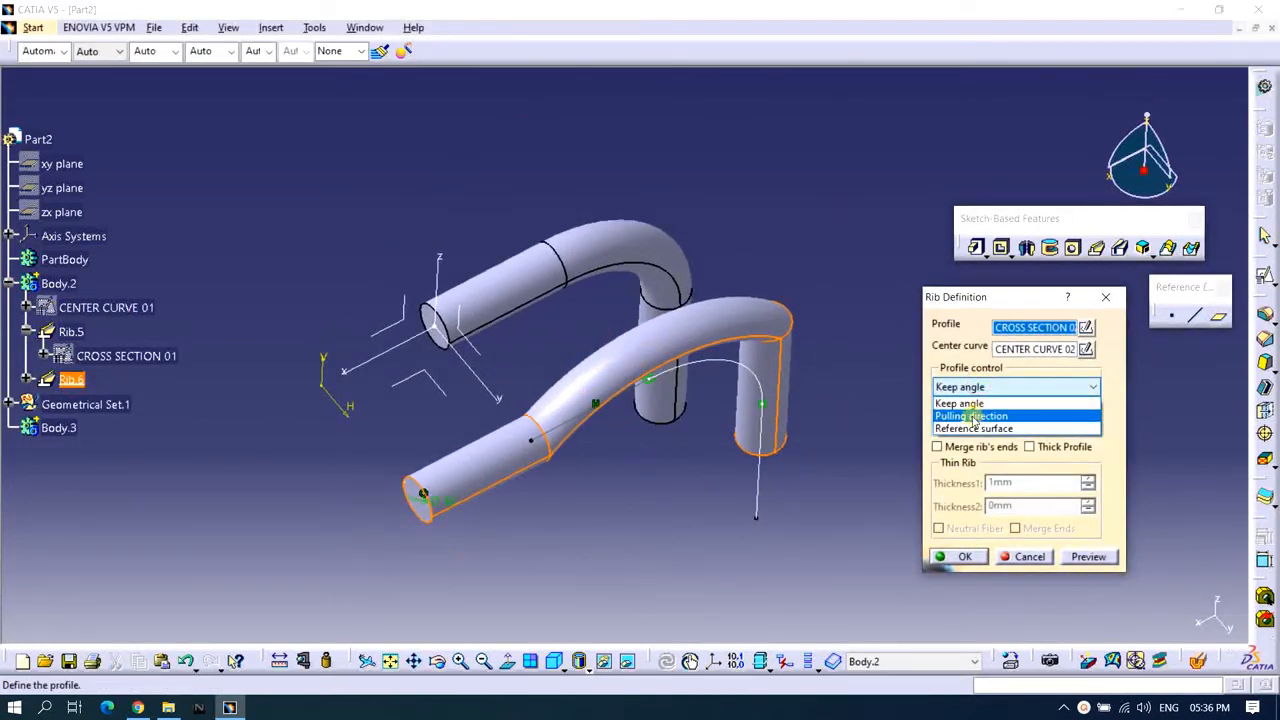
click(972, 416)
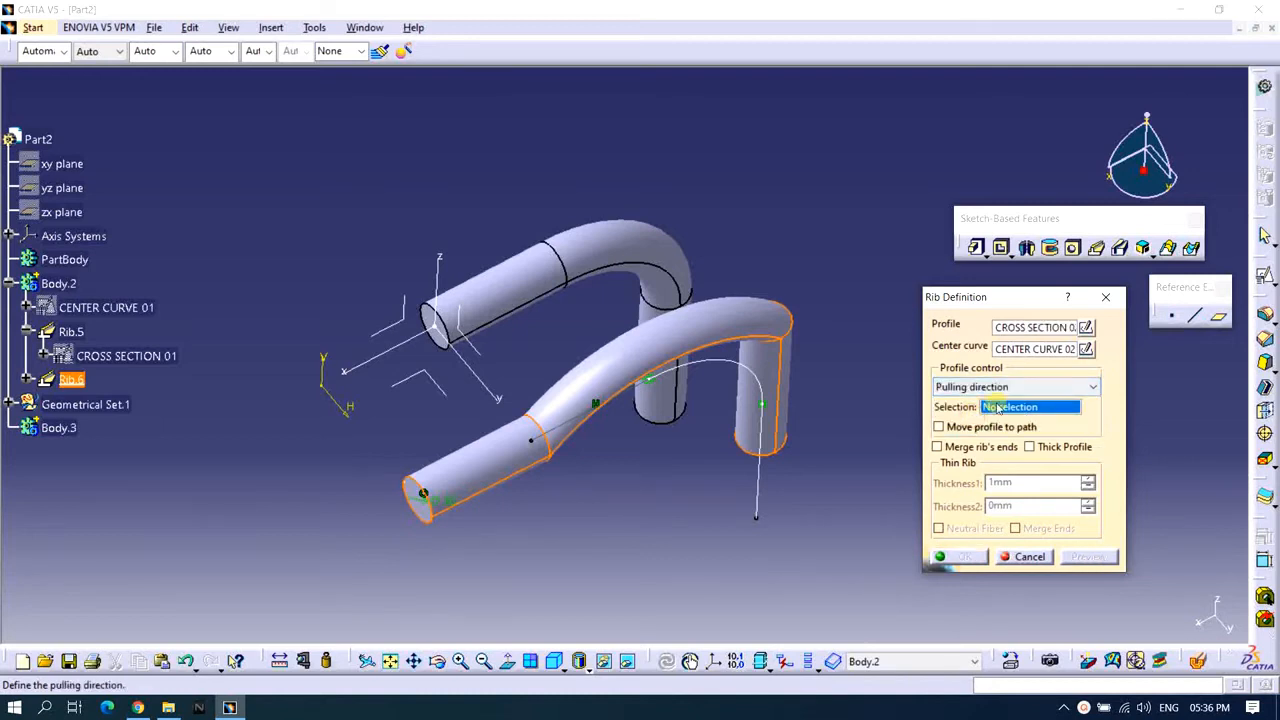
click(440, 272)
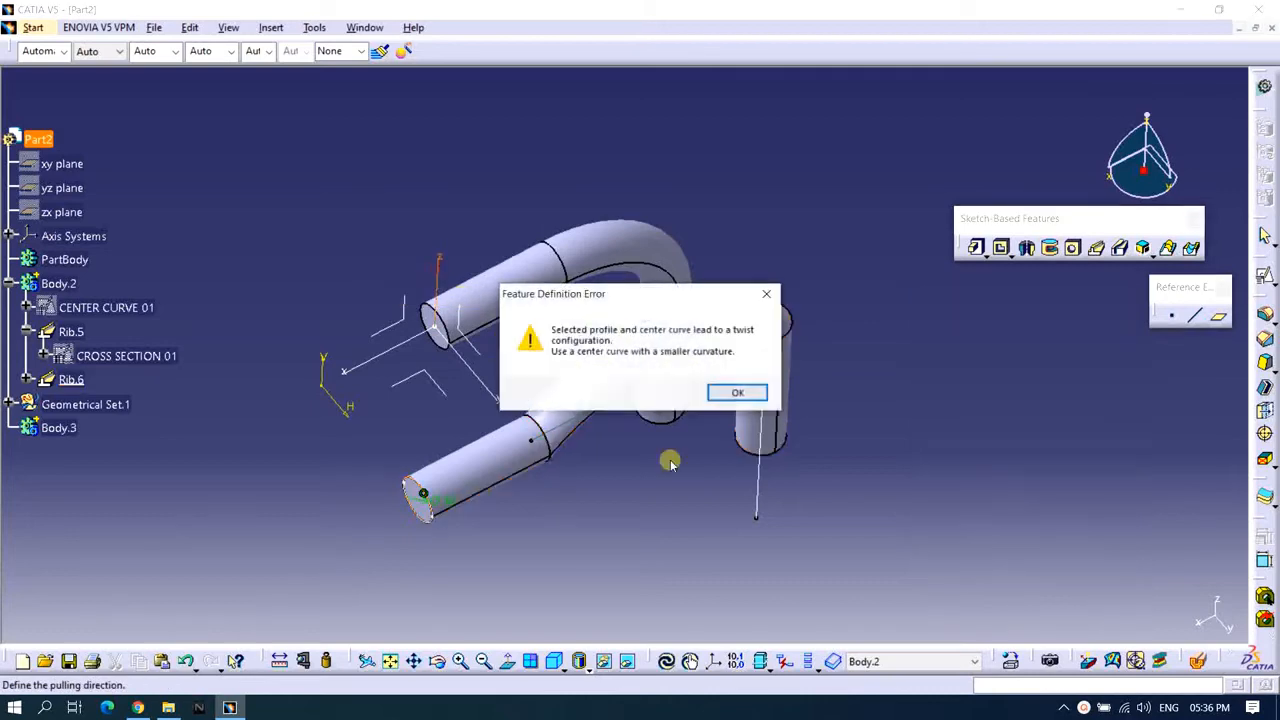
click(737, 393)
Enable Move profile to path for the CROSS SECTION 02 rib and try previewing it with the Z-axis pulling direction.
middle_drag(800, 537, 766, 428)
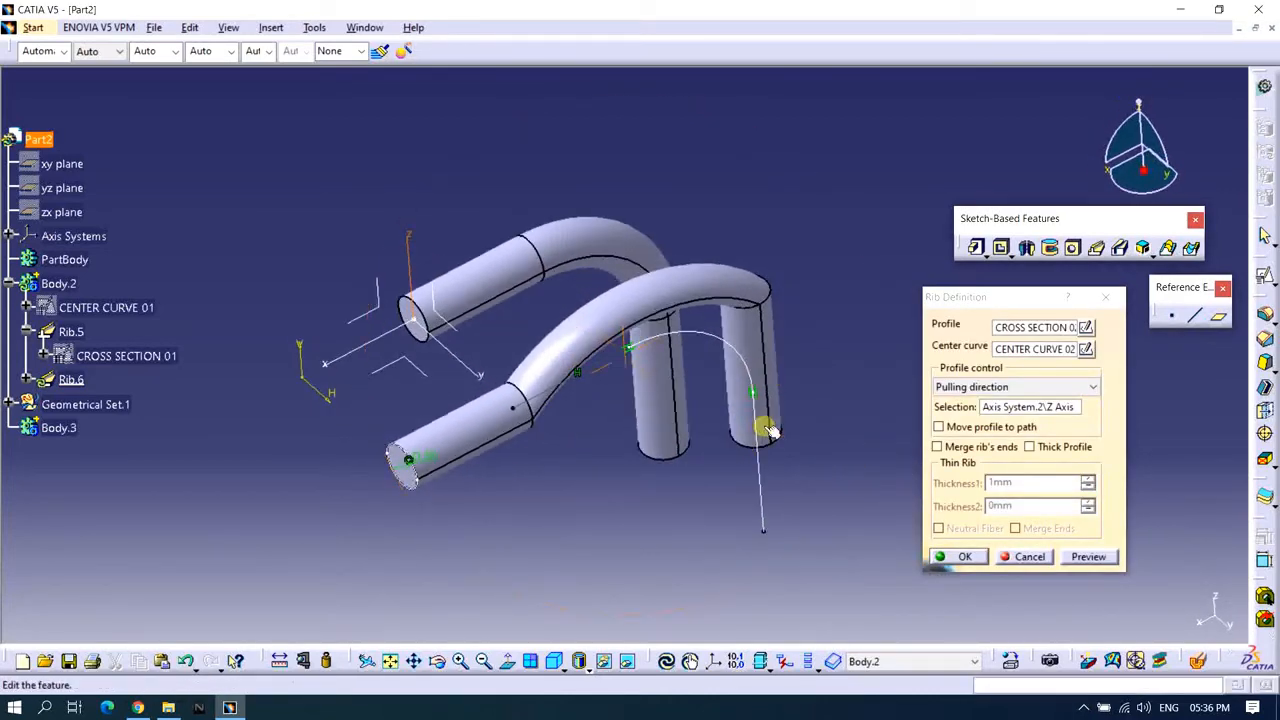
middle_drag(726, 470, 712, 453)
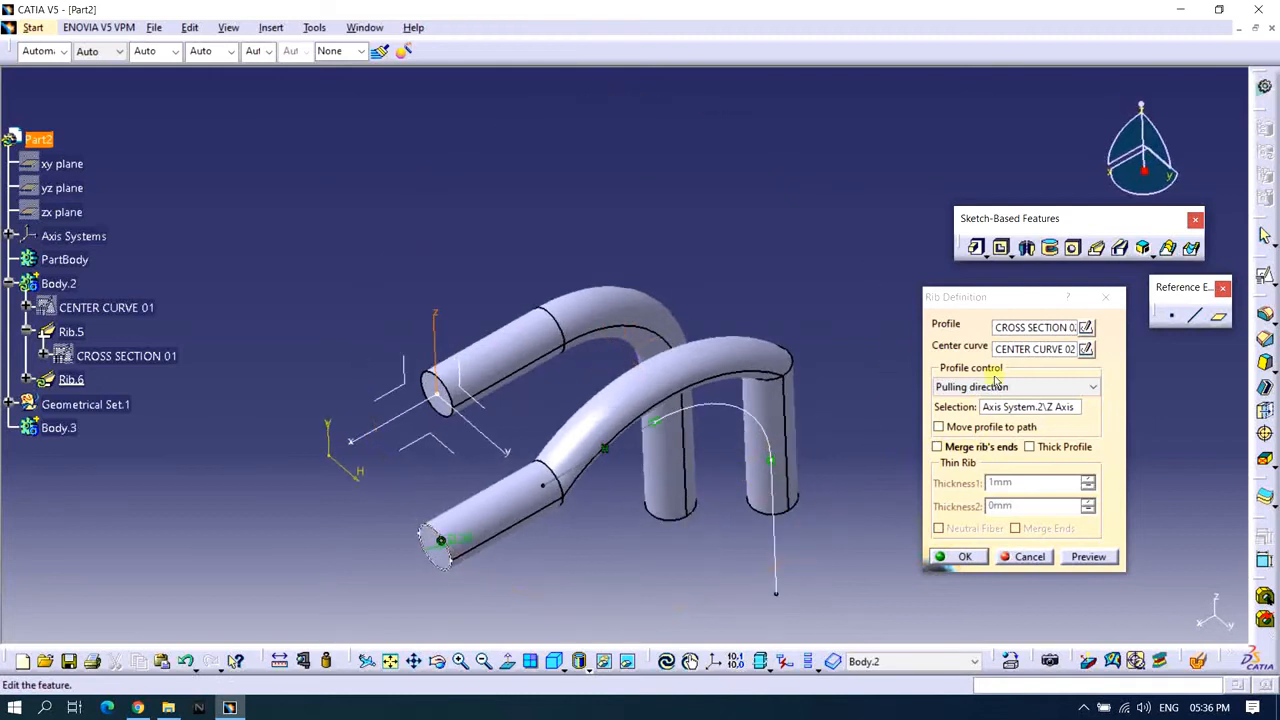
click(938, 426)
click(741, 391)
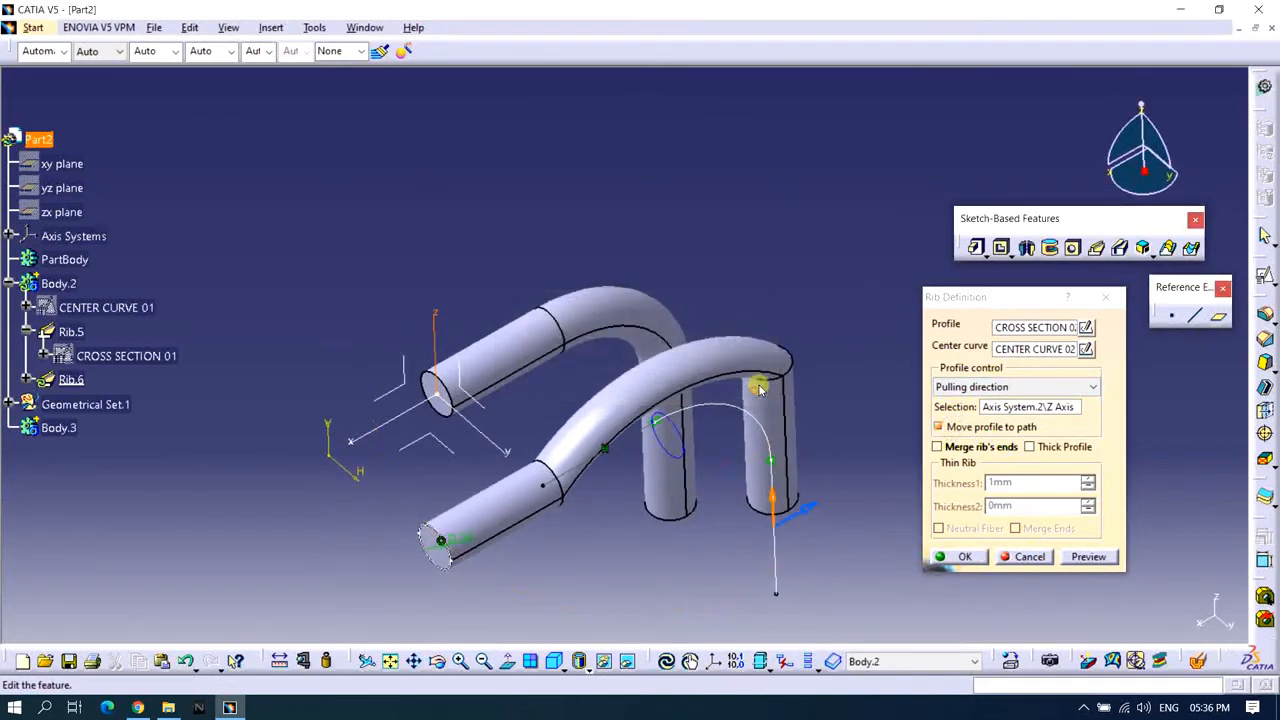
click(1087, 557)
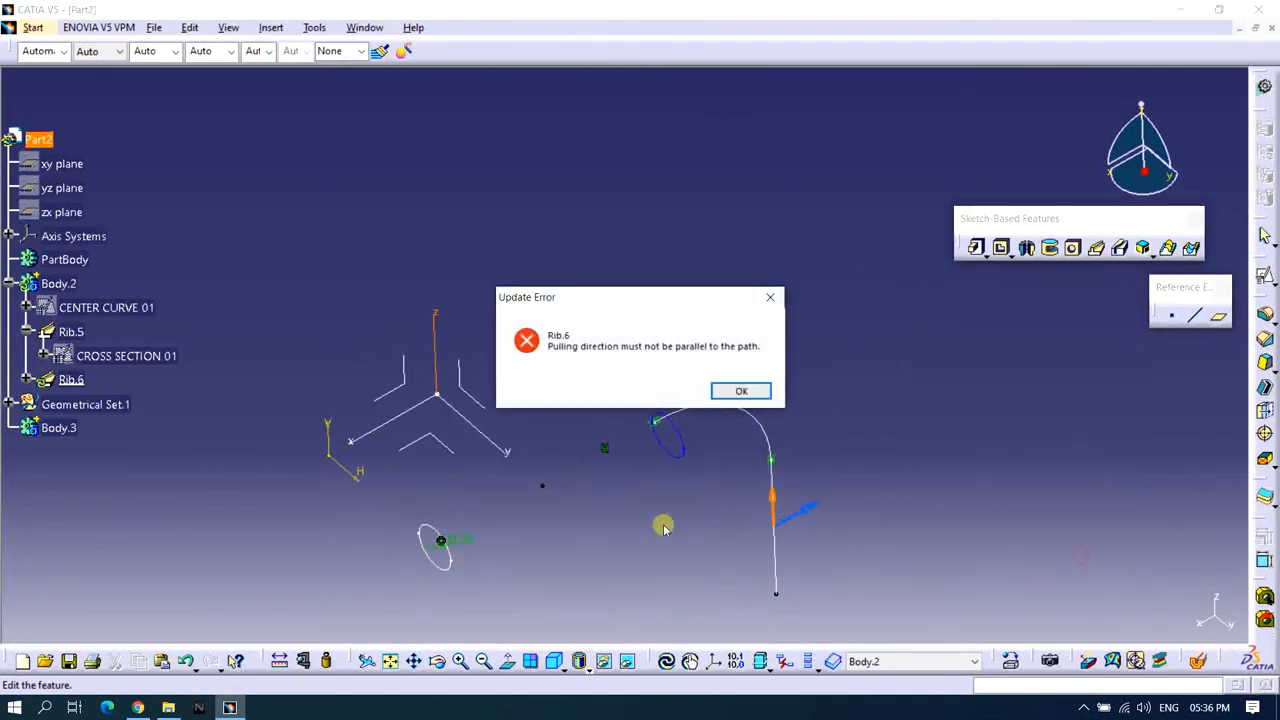
click(716, 393)
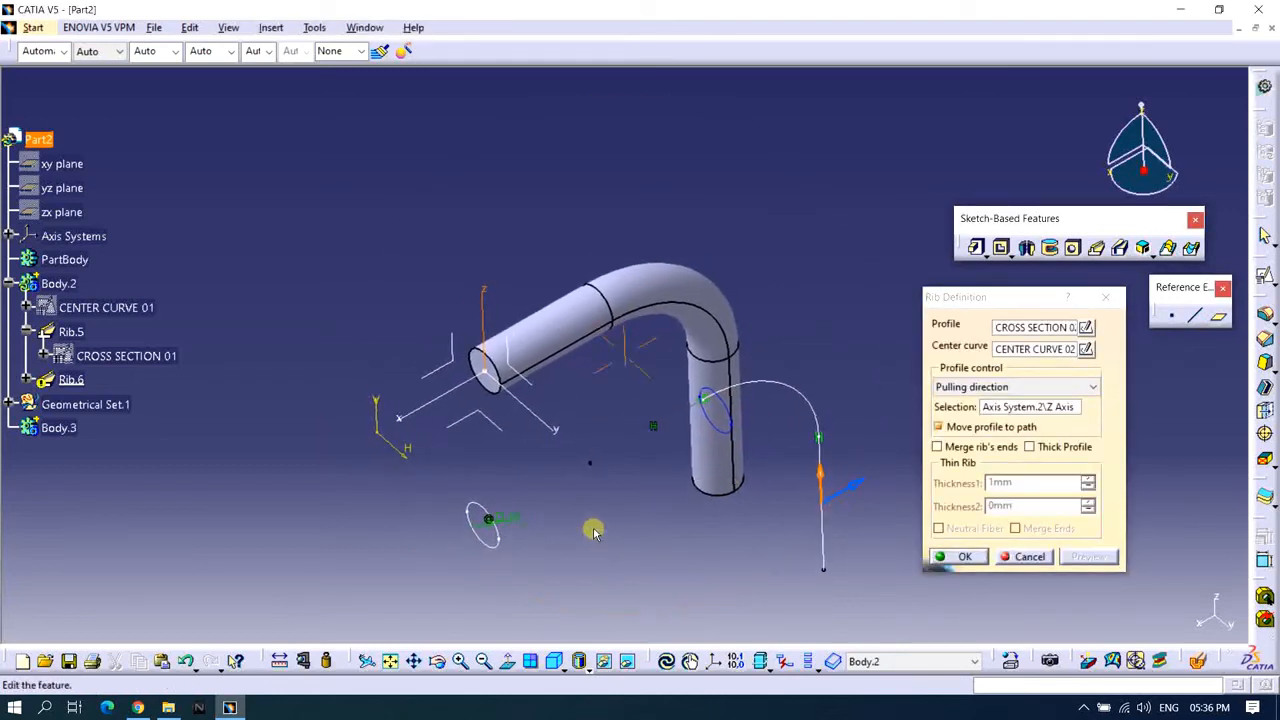
Change the rib's pulling direction to the axis system's Y axis and preview the result.
middle_drag(593, 529, 582, 519)
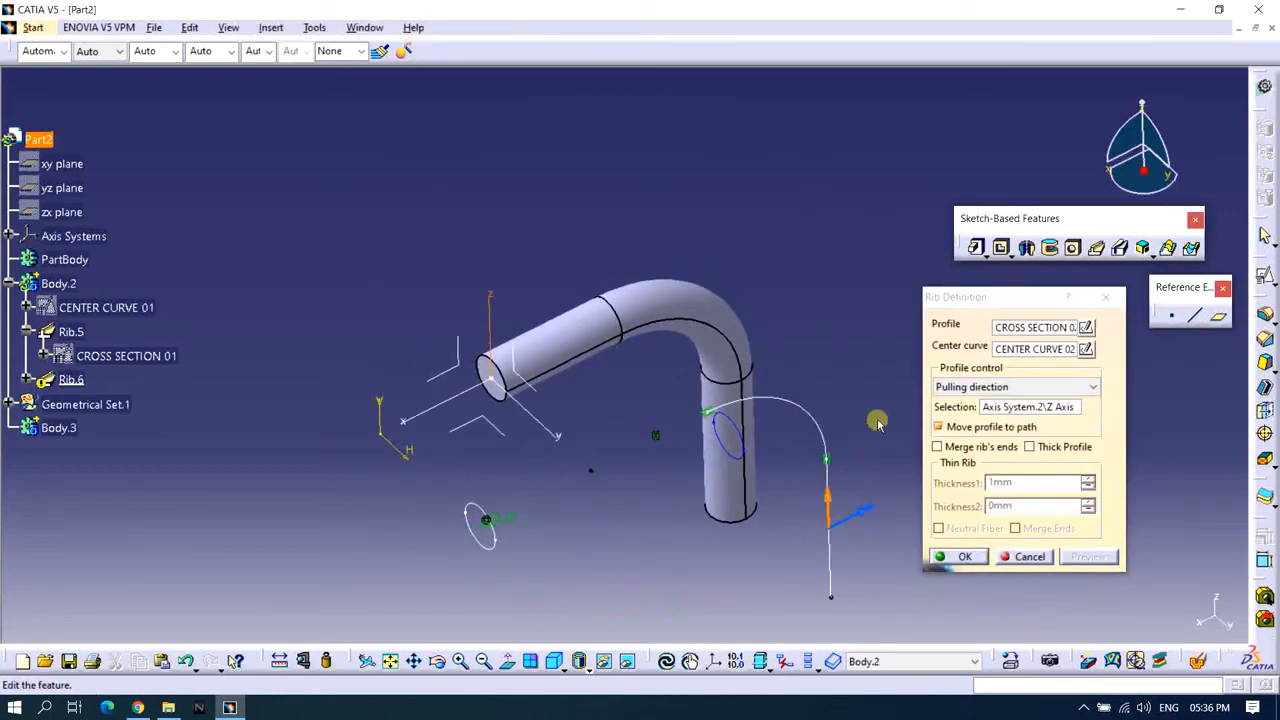
click(1005, 408)
click(531, 416)
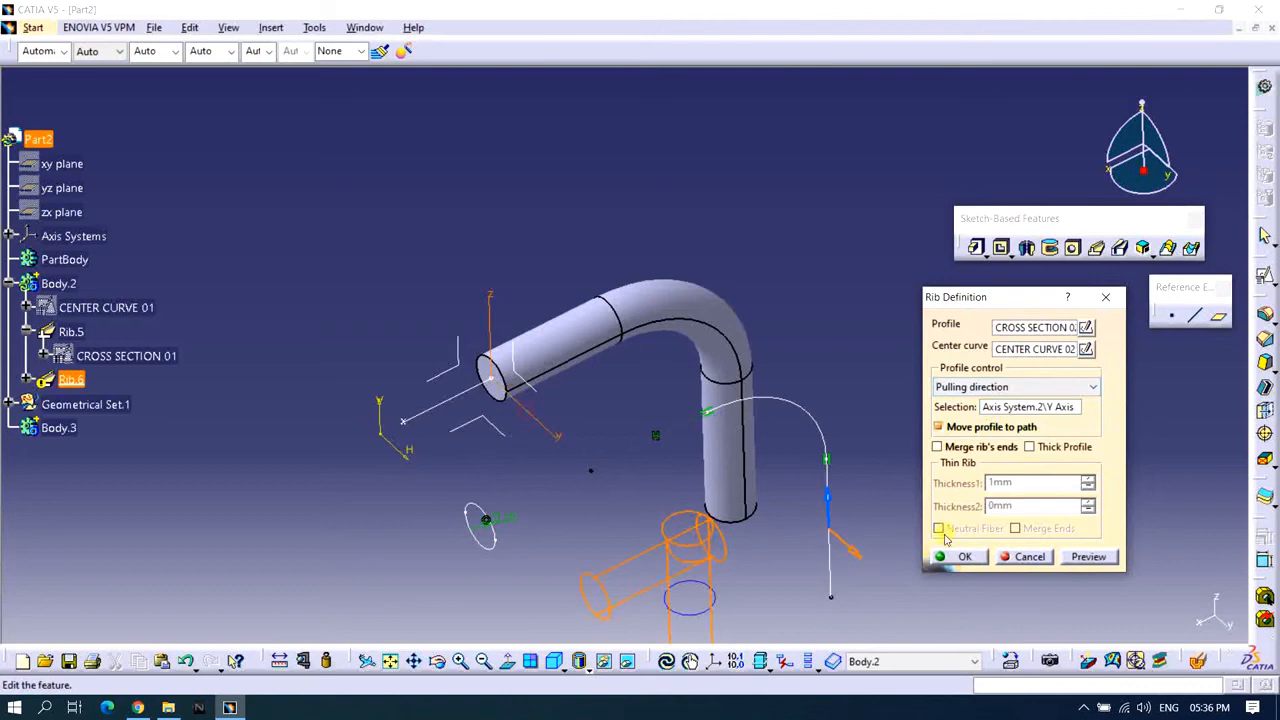
click(1089, 557)
middle_drag(700, 470, 597, 366)
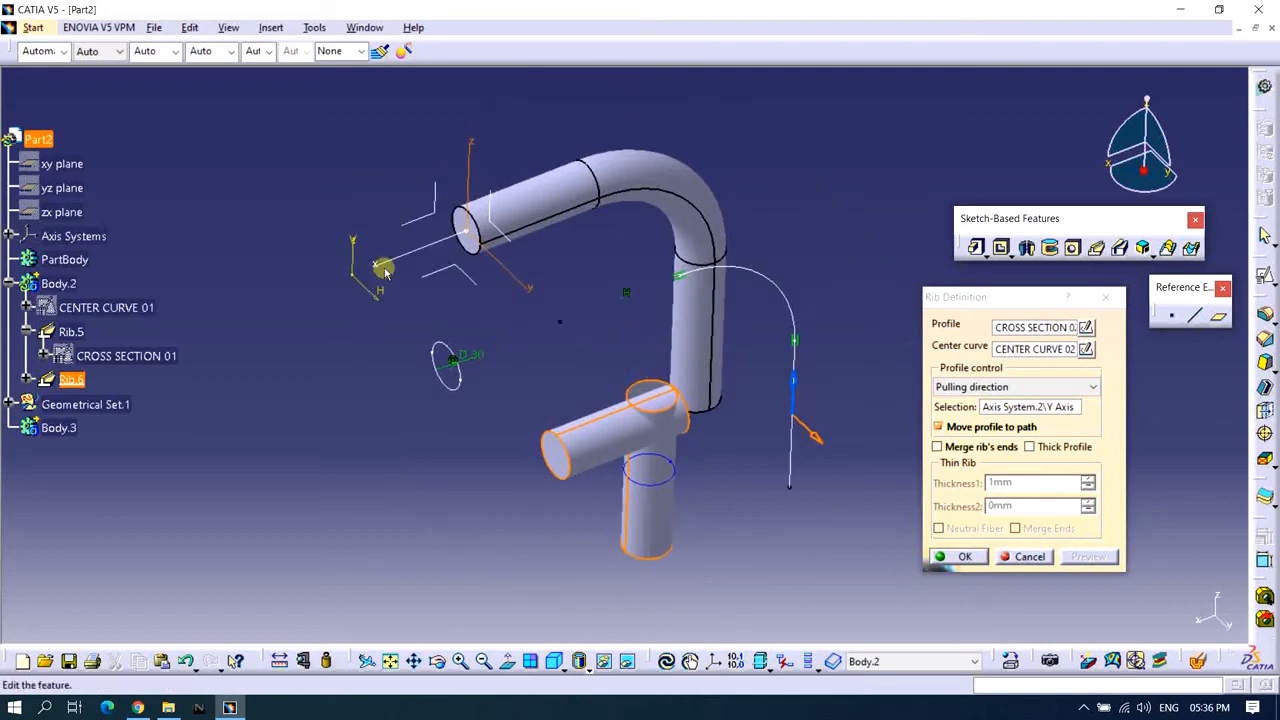
click(997, 408)
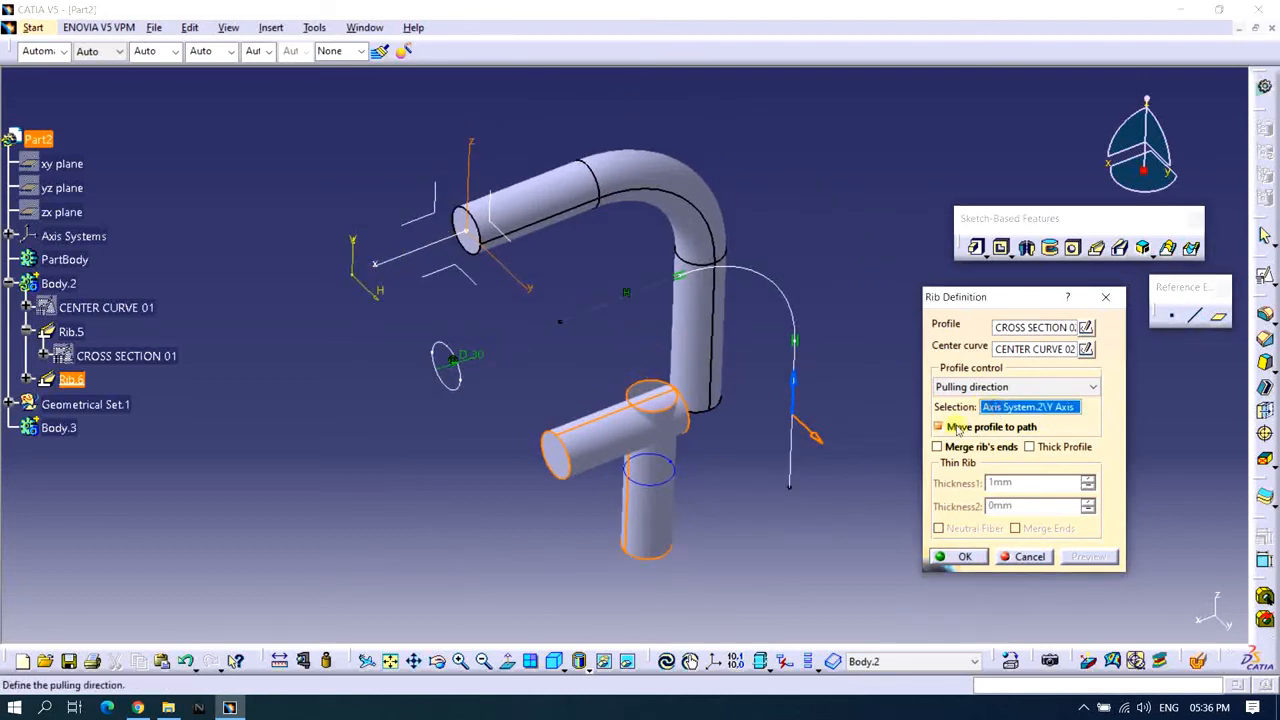
click(990, 386)
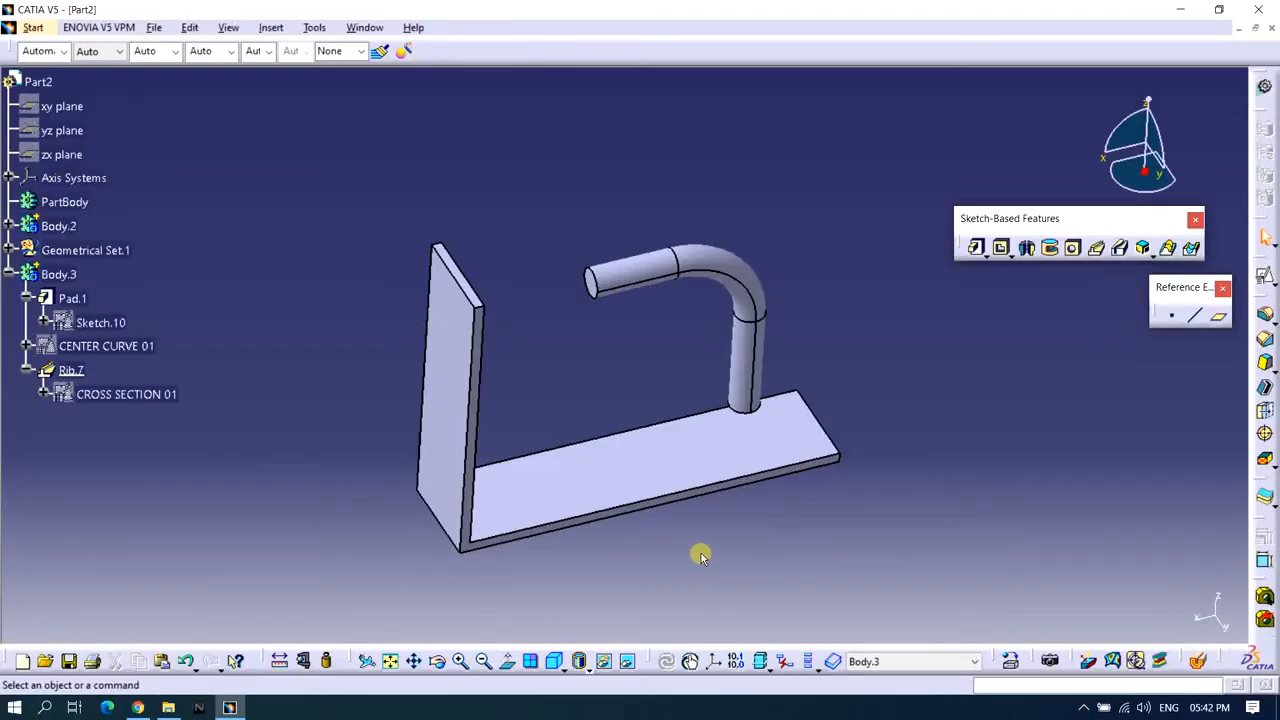
Edit the CROSS SECTION 01 rib in Body.3, enable Thick Profile and preview the hollow pipe.
mouse_move(700, 551)
middle_down()
mouse_move(689, 523)
mouse_move(707, 543)
middle_up()
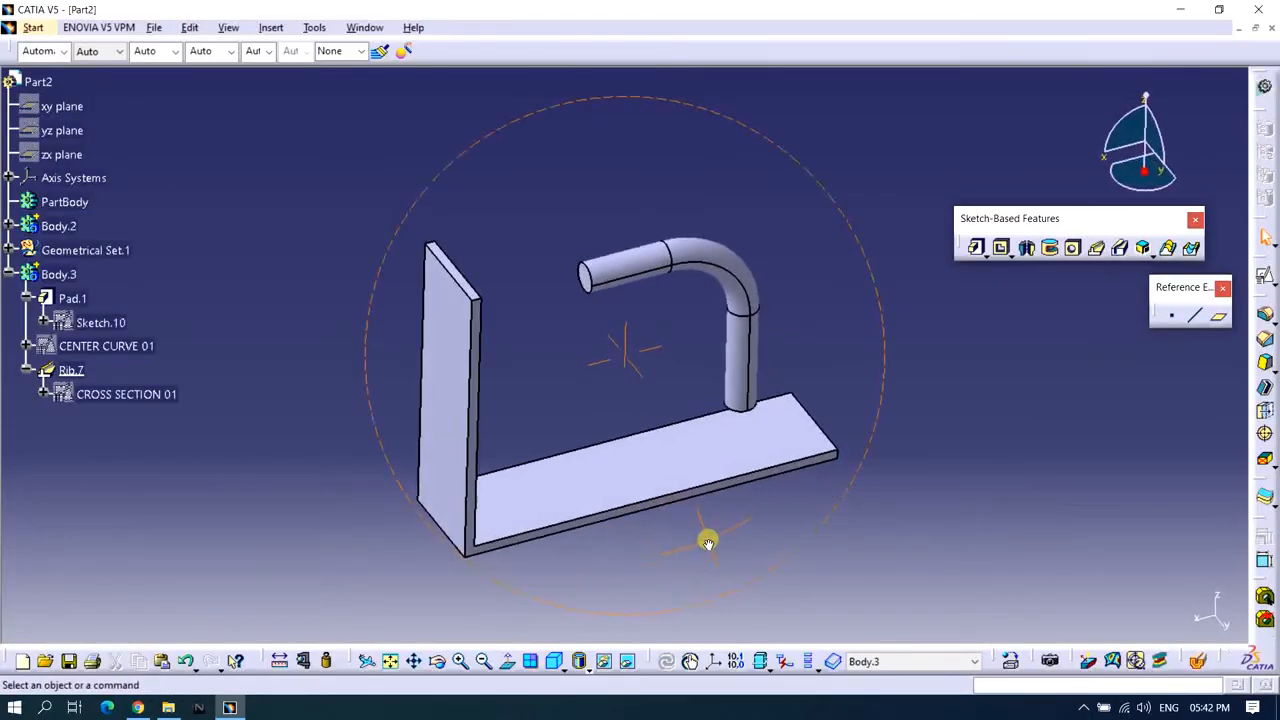
double_click(70, 372)
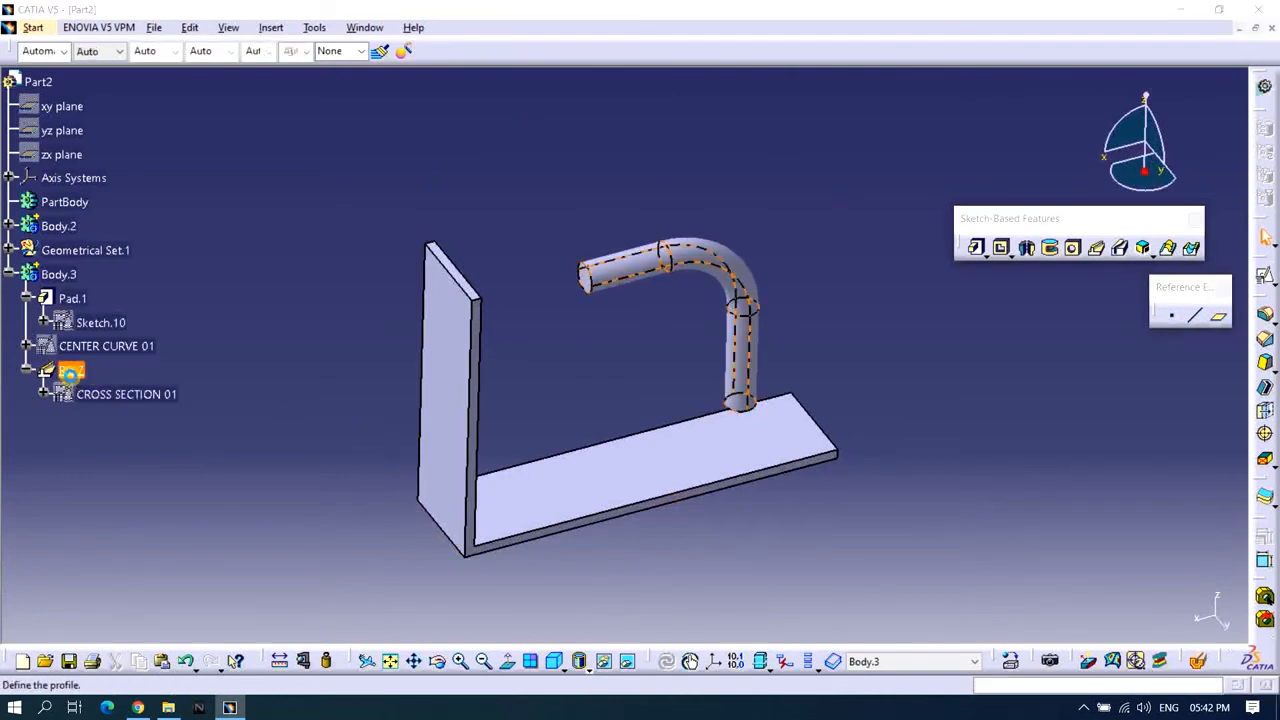
middle_drag(675, 362, 601, 362)
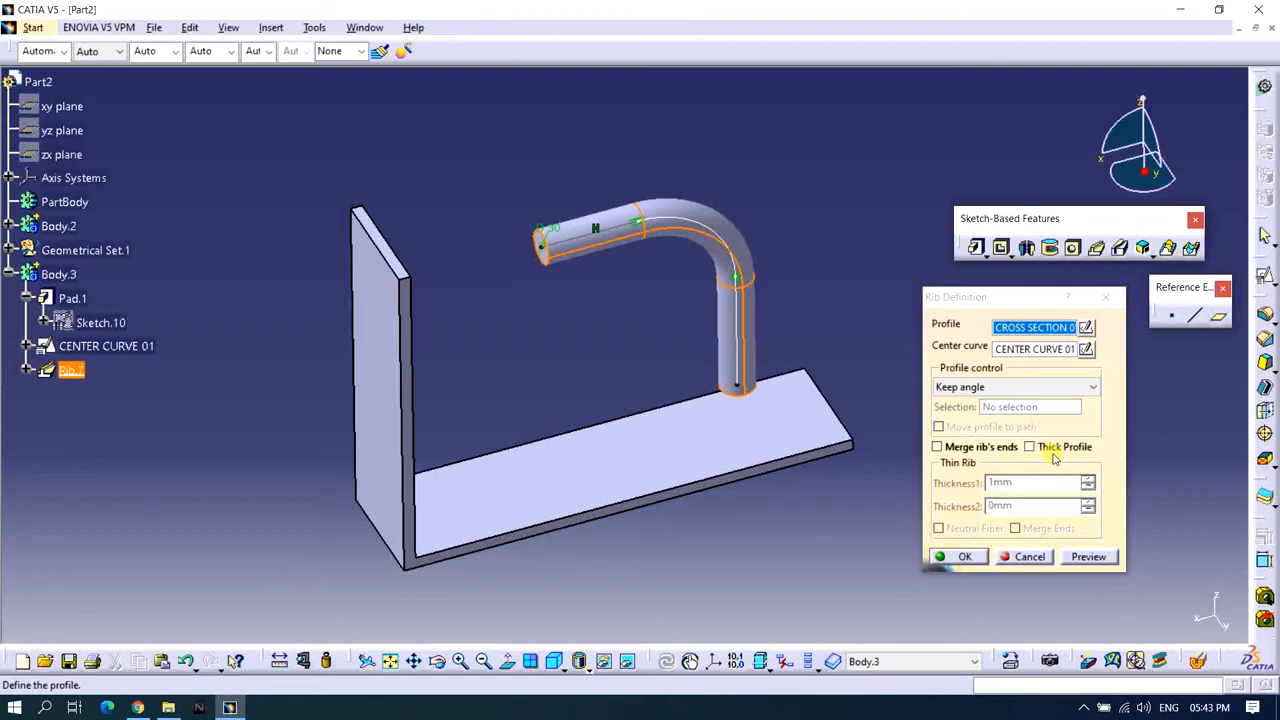
middle_drag(720, 397, 582, 386)
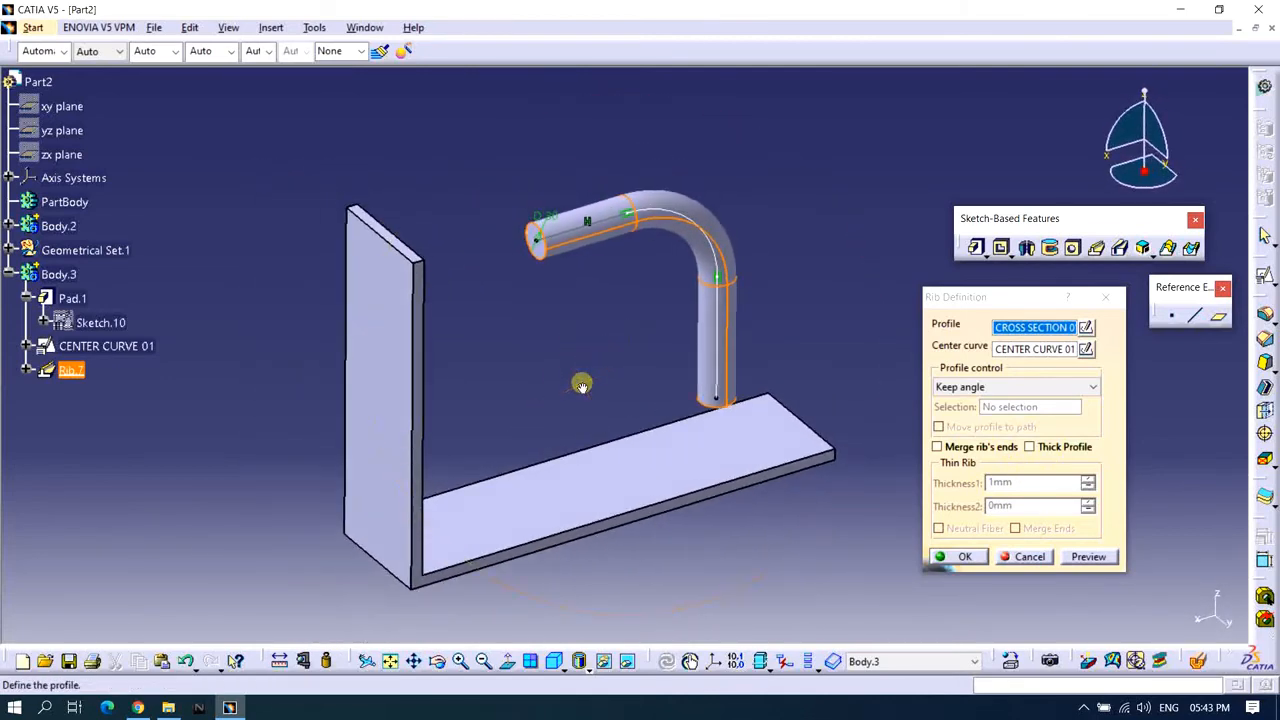
click(1029, 447)
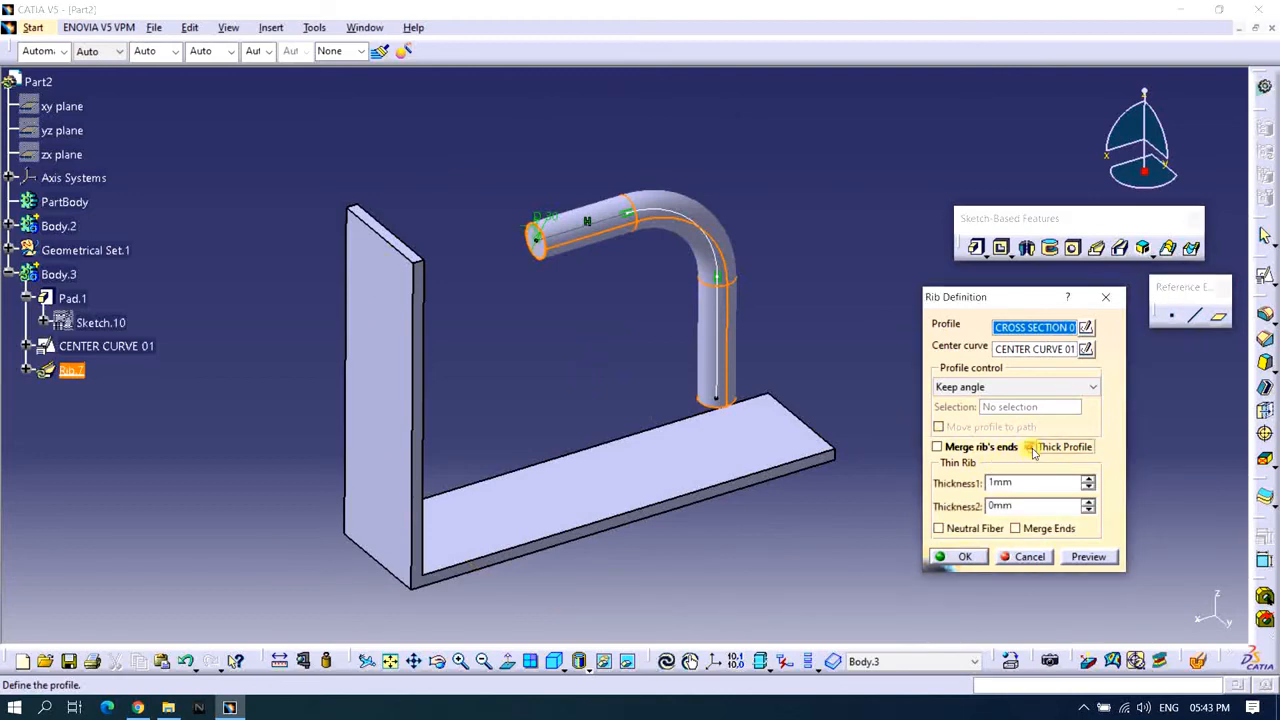
middle_drag(799, 342, 721, 305)
click(1088, 557)
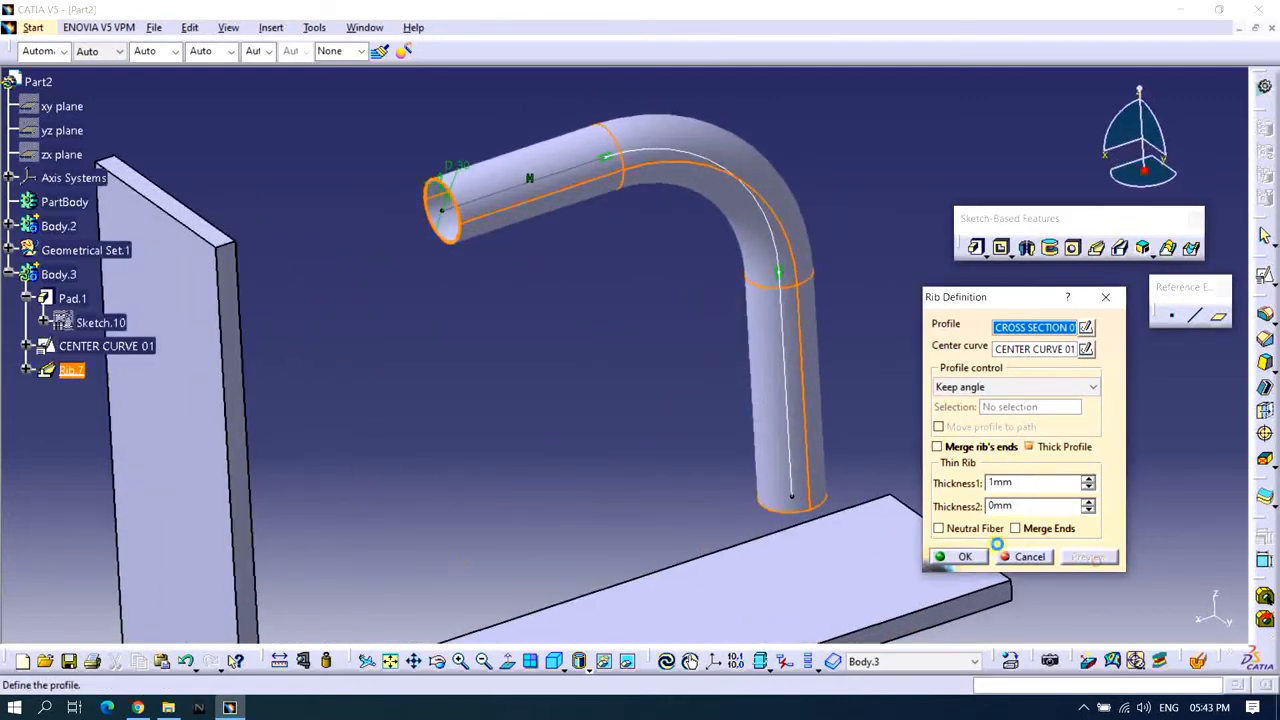
middle_drag(690, 430, 789, 476)
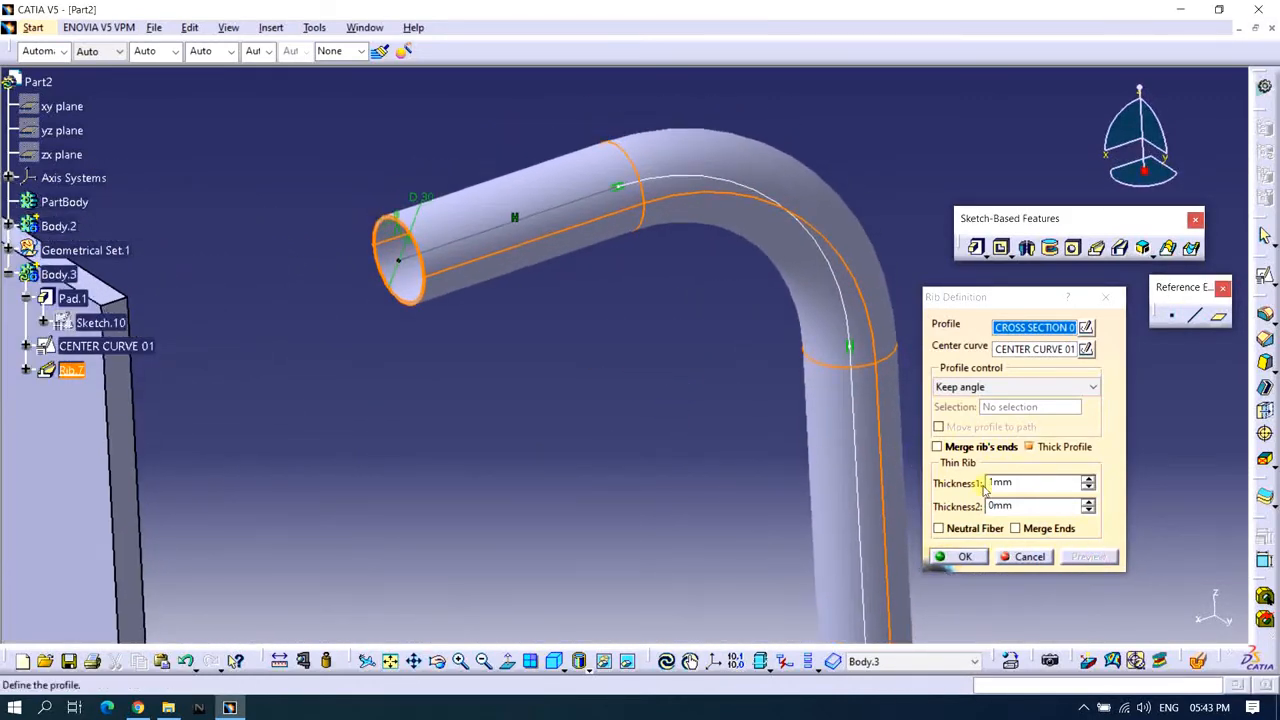
Set the thin rib's Thickness1 to 5 mm and preview the thicker pipe wall.
double_click(1016, 483)
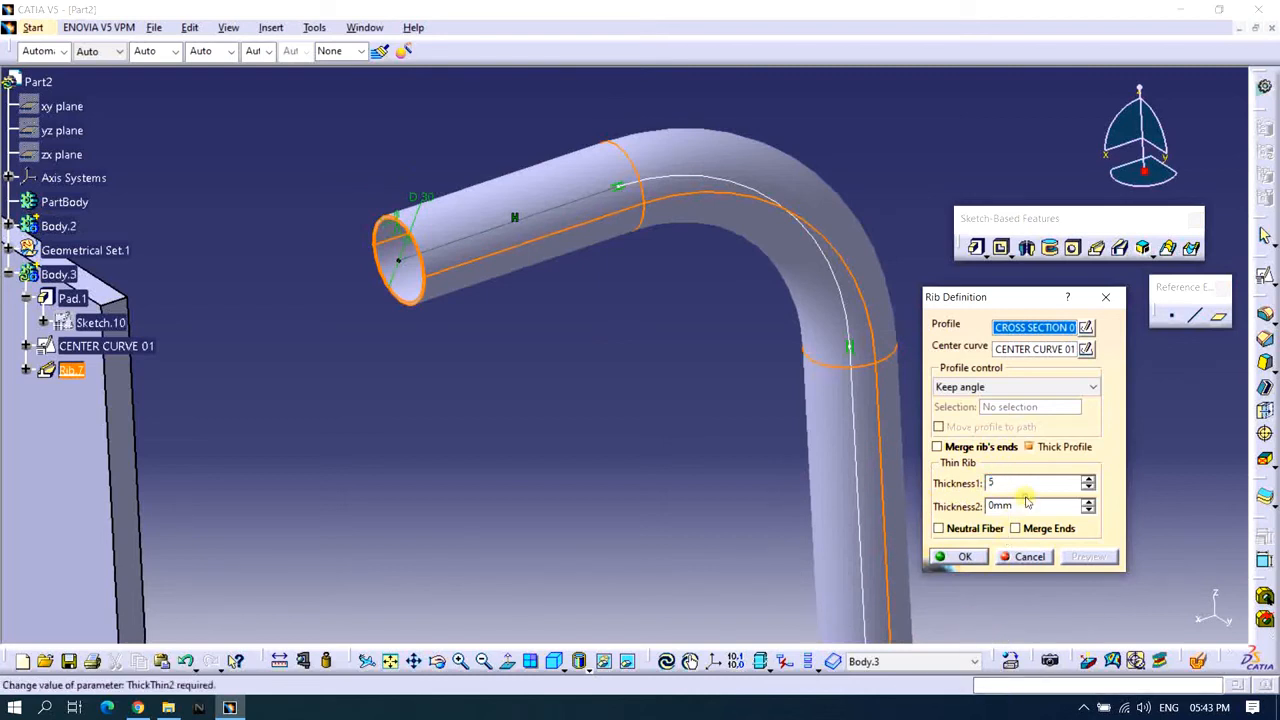
click(1080, 557)
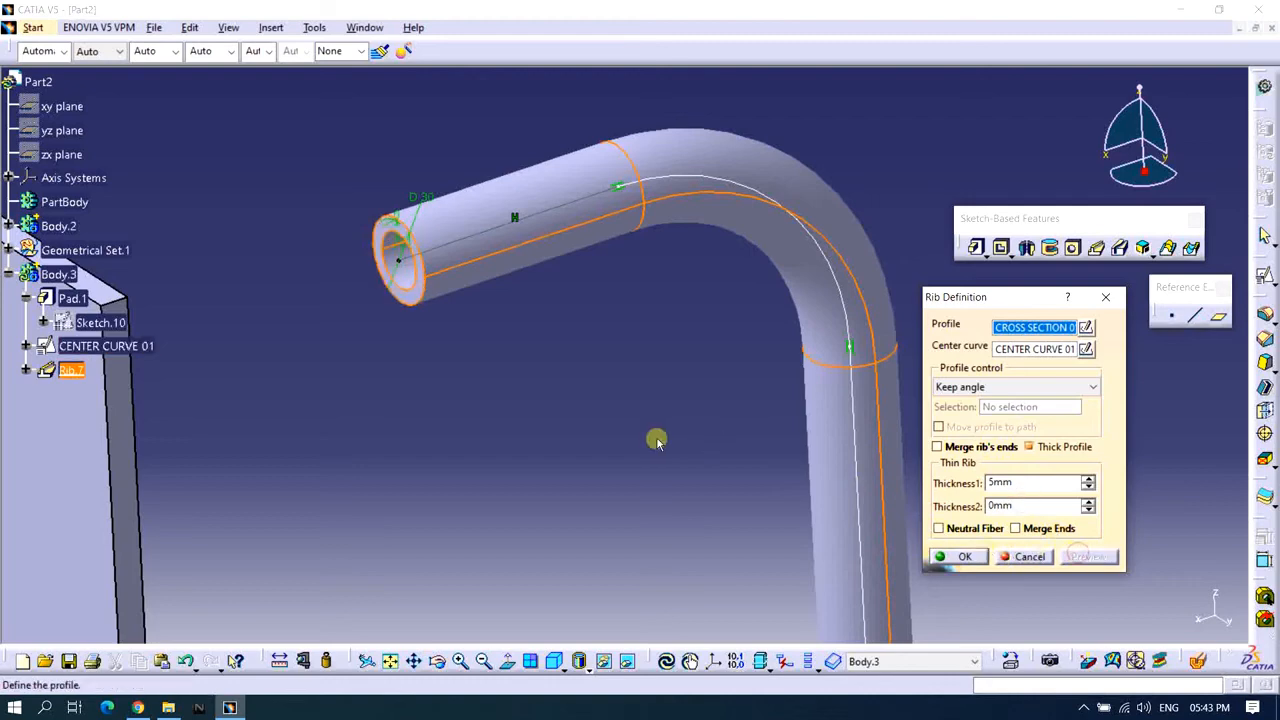
mouse_move(656, 441)
middle_down()
mouse_move(666, 320)
mouse_move(678, 429)
mouse_move(694, 397)
mouse_move(666, 423)
mouse_move(666, 403)
mouse_move(645, 397)
mouse_move(666, 431)
mouse_move(734, 331)
mouse_move(691, 343)
mouse_move(689, 457)
mouse_move(671, 505)
mouse_move(640, 531)
mouse_move(600, 480)
mouse_move(583, 503)
mouse_move(668, 451)
middle_up()
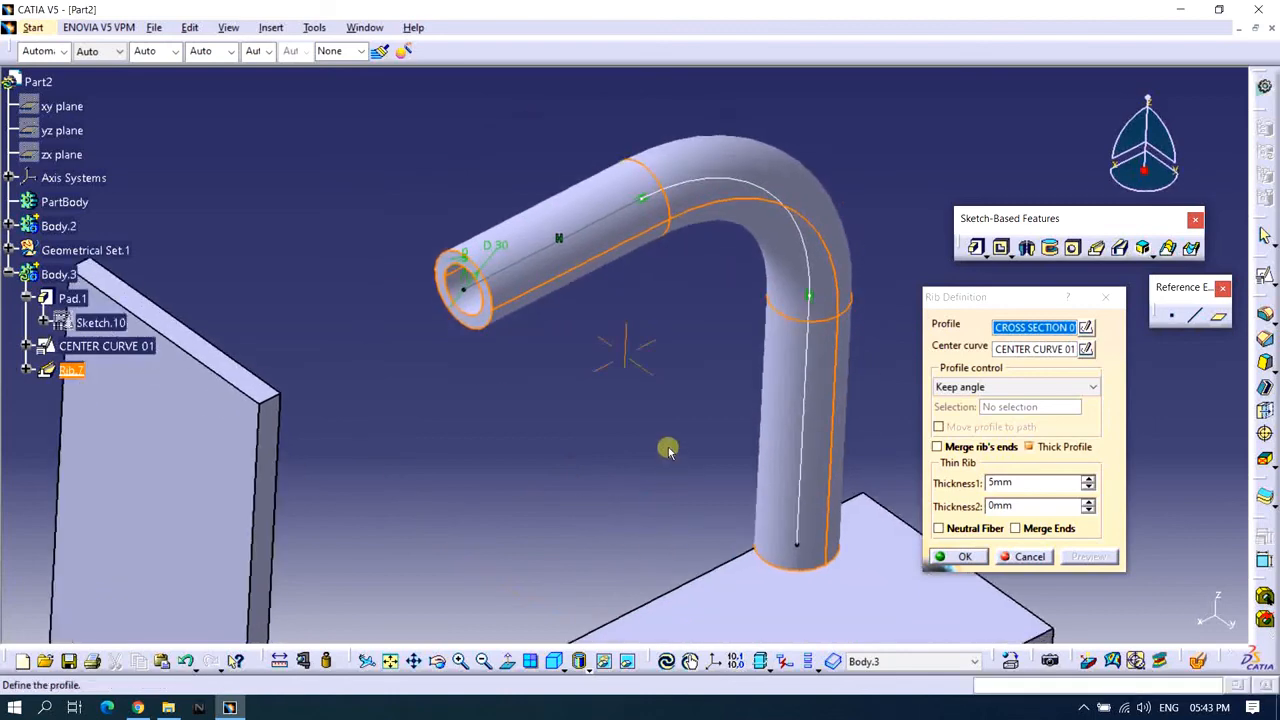
Enable Neutral Fiber for the thin rib, set Thickness1 to 2 mm and preview the pipe.
click(940, 529)
middle_drag(737, 429, 824, 465)
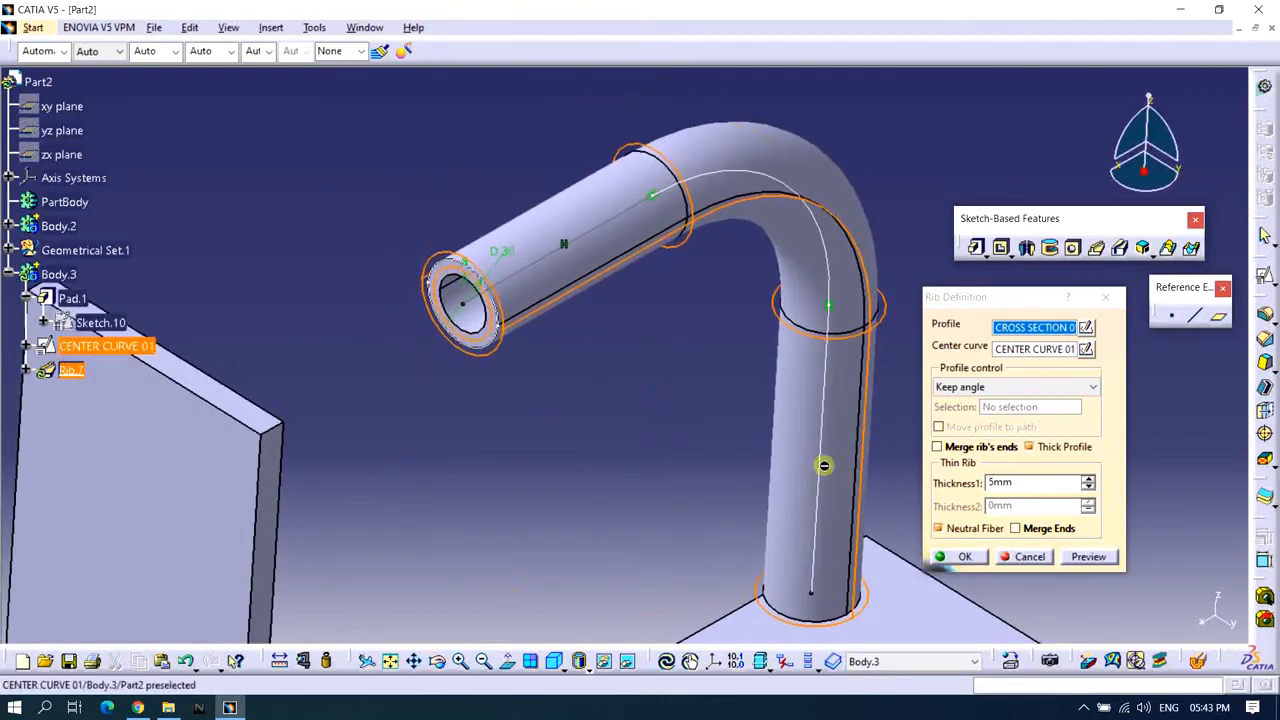
double_click(1016, 484)
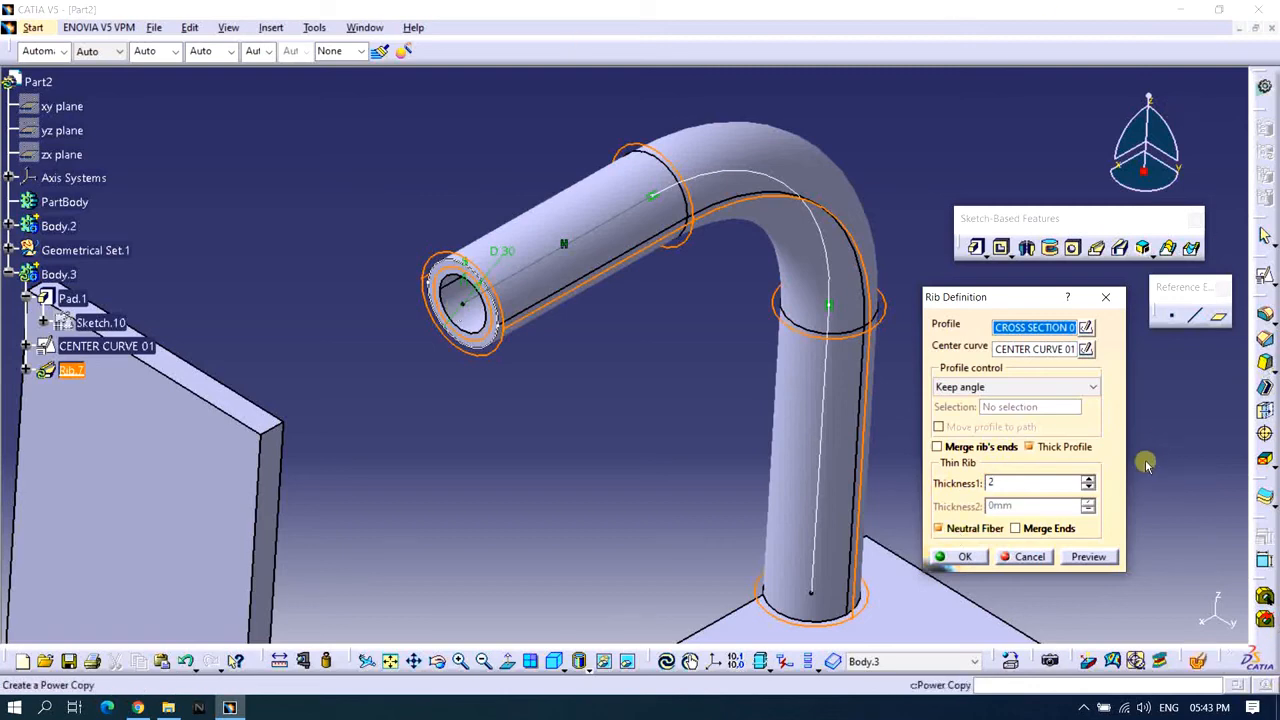
click(1090, 557)
middle_drag(652, 311, 703, 334)
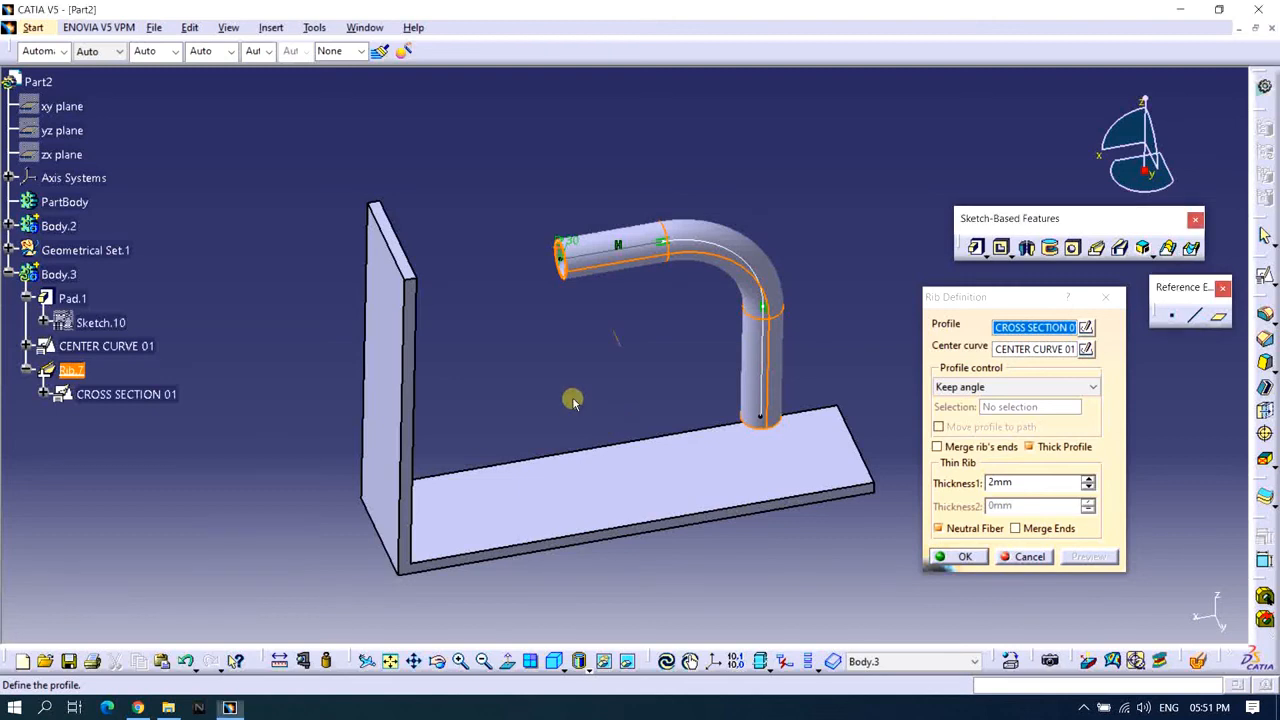
Enable Merge rib's ends to extend the pipe to the upright and base plates, preview it and accept the rib.
middle_drag(571, 400, 650, 410)
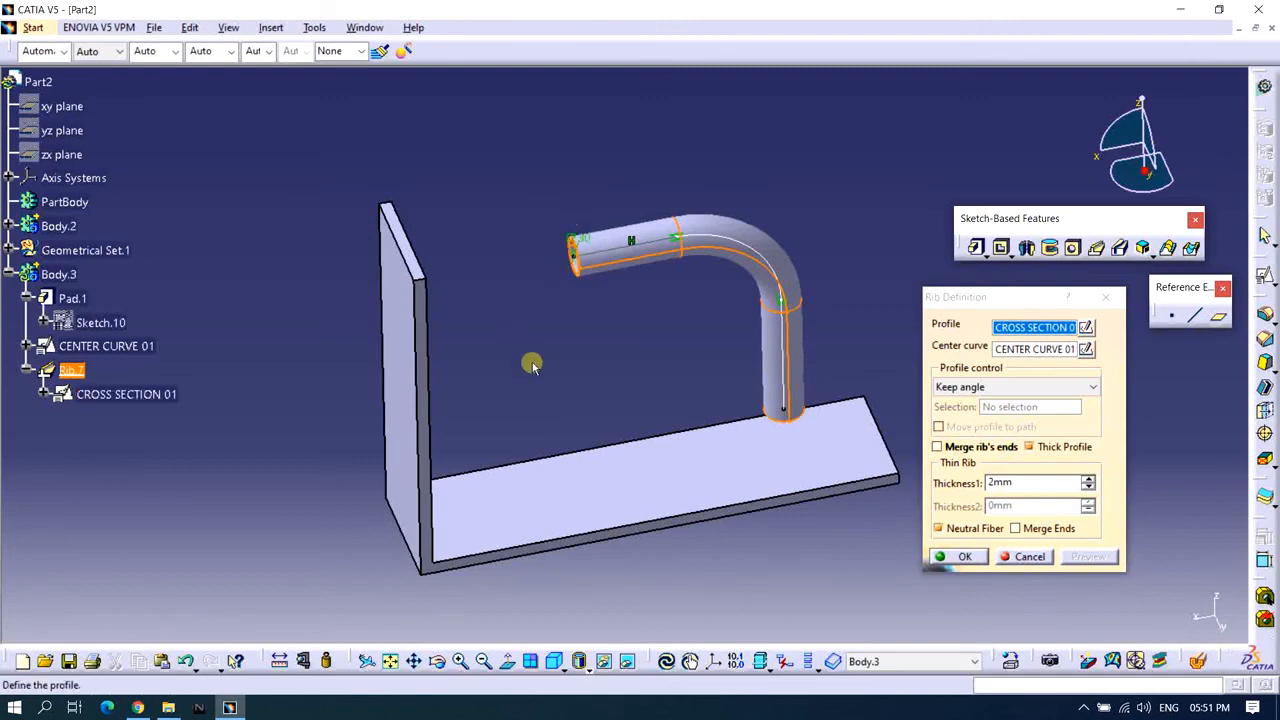
middle_drag(531, 366, 562, 465)
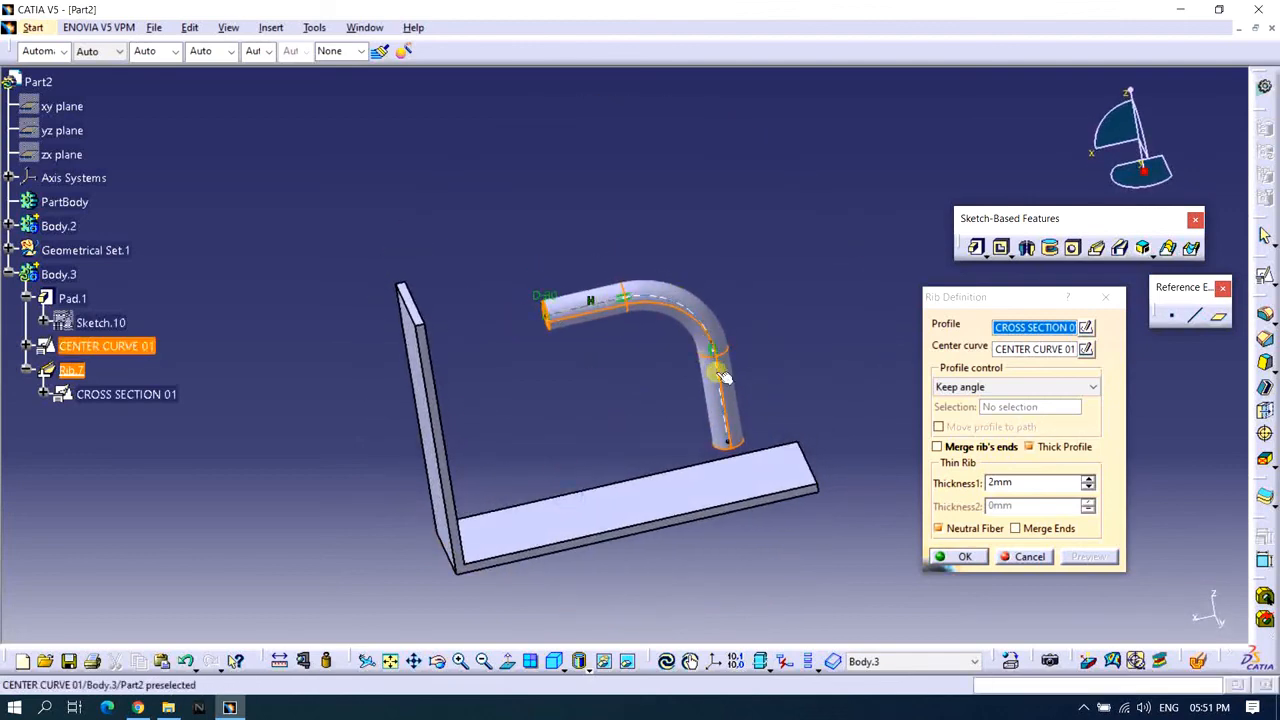
middle_drag(664, 306, 468, 285)
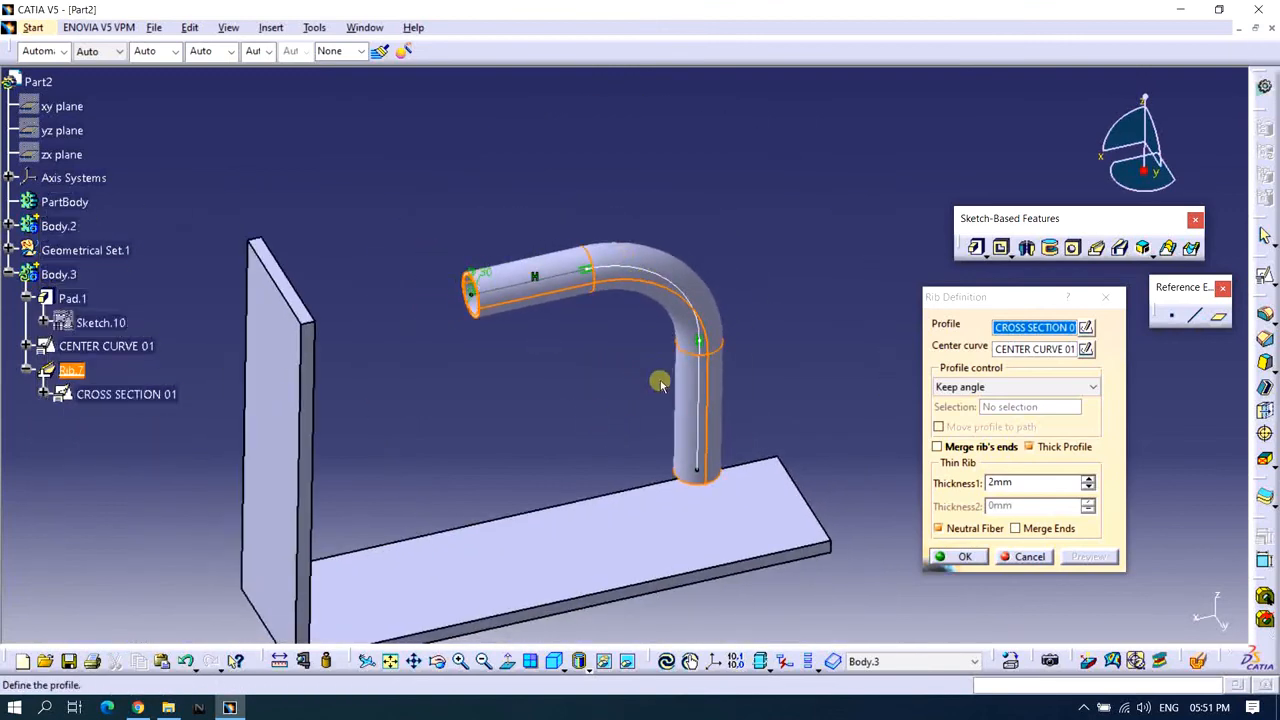
middle_drag(691, 465, 546, 417)
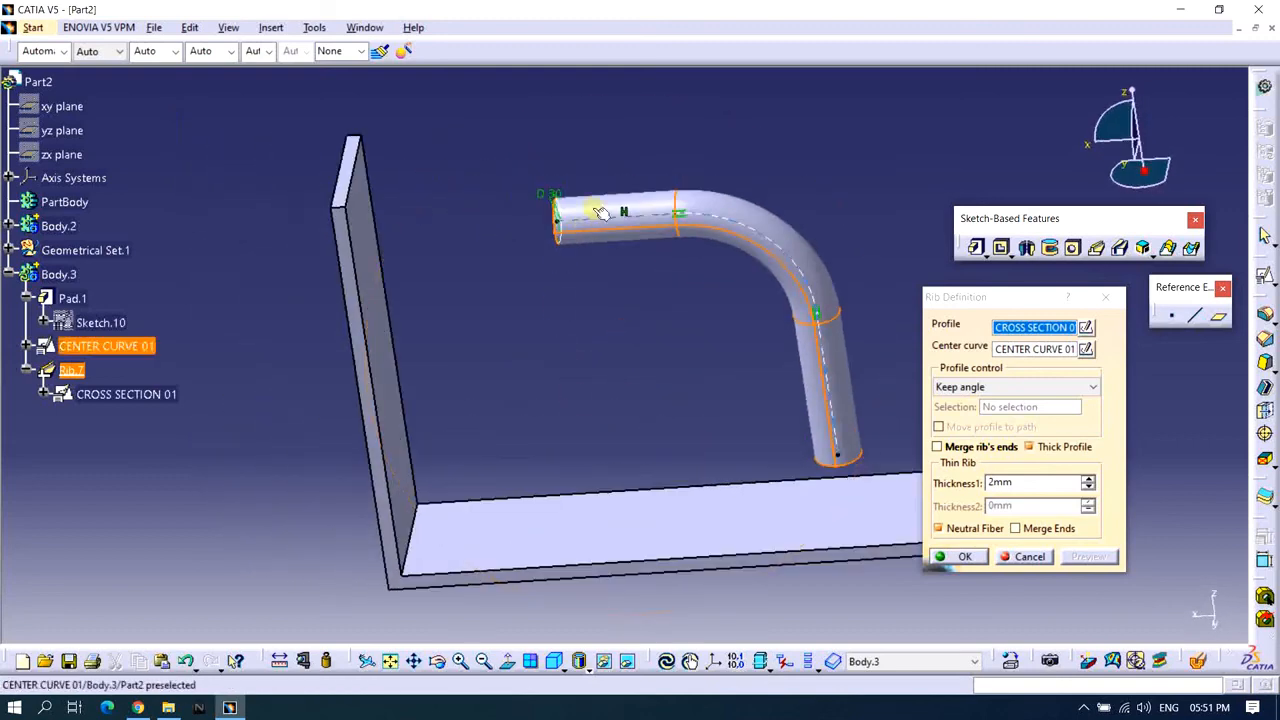
middle_drag(353, 274, 580, 470)
click(937, 447)
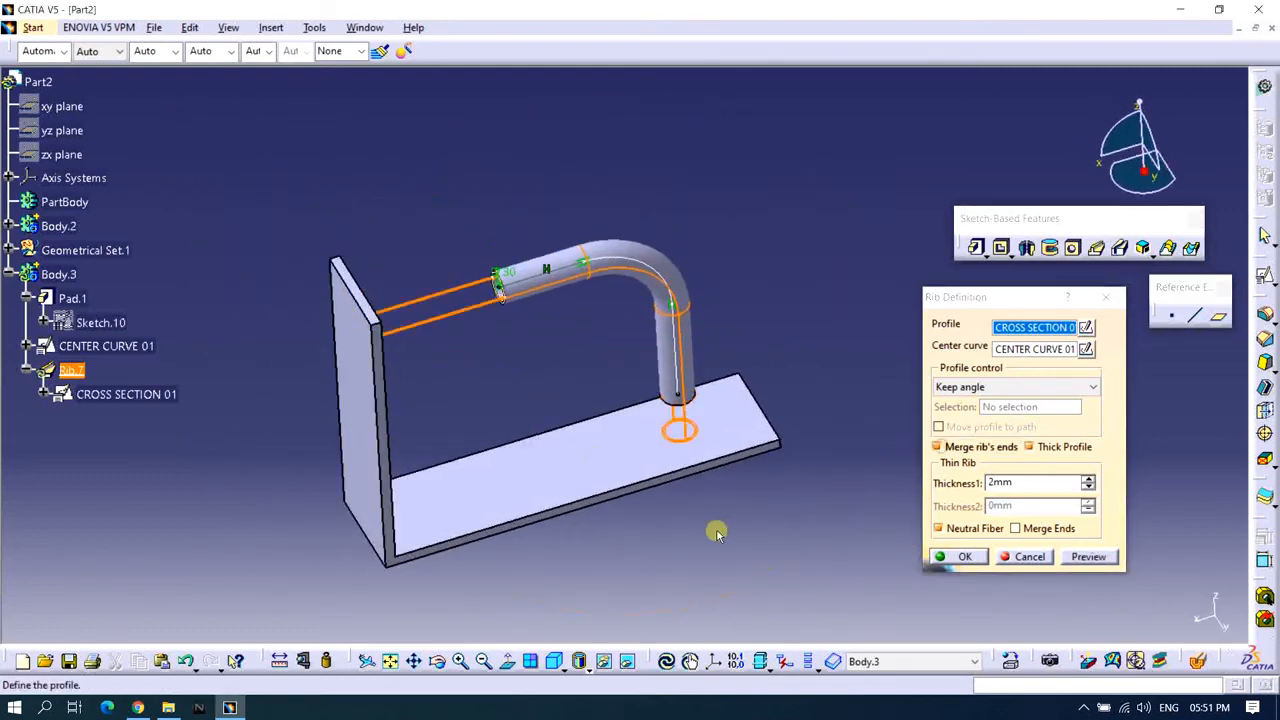
middle_drag(714, 529, 913, 533)
click(1077, 560)
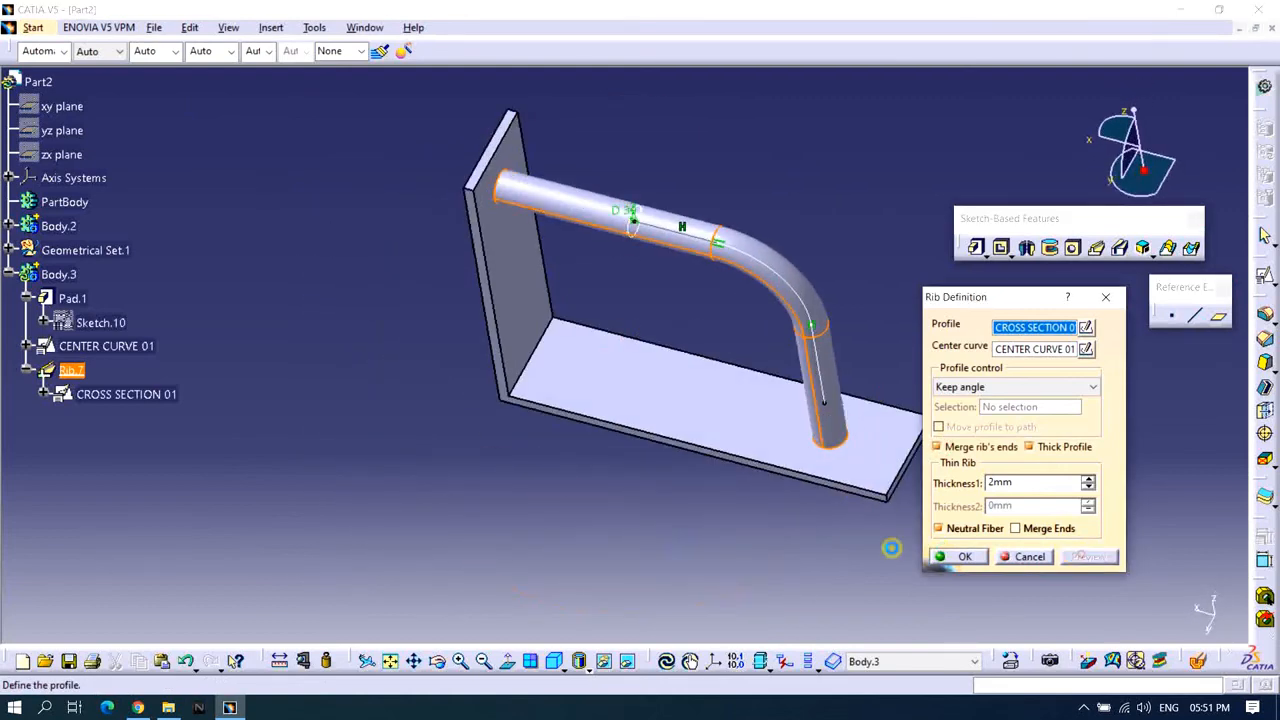
mouse_move(700, 520)
middle_down()
mouse_move(657, 531)
mouse_move(560, 469)
mouse_move(593, 493)
mouse_move(763, 483)
mouse_move(857, 420)
mouse_move(794, 394)
mouse_move(638, 483)
mouse_move(597, 380)
mouse_move(577, 420)
mouse_move(669, 469)
mouse_move(672, 487)
mouse_move(537, 369)
mouse_move(534, 397)
mouse_move(606, 426)
mouse_move(678, 491)
middle_up()
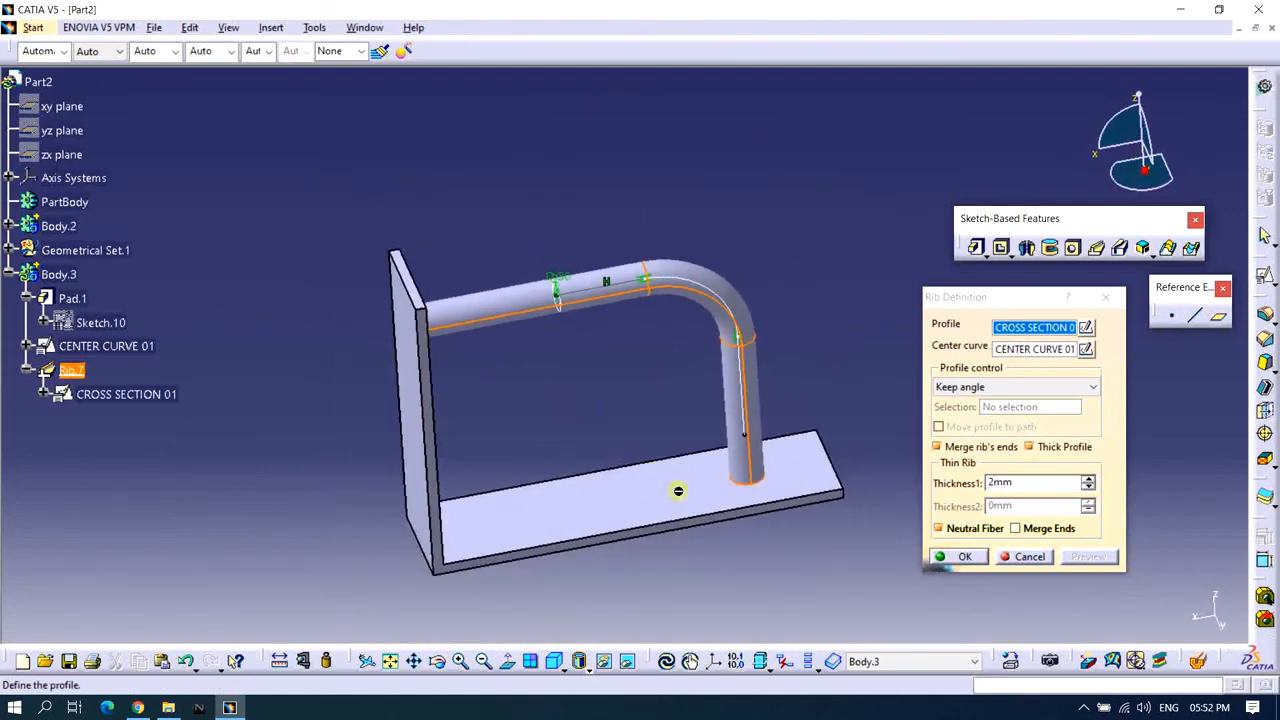
click(937, 557)
middle_drag(866, 380, 686, 351)
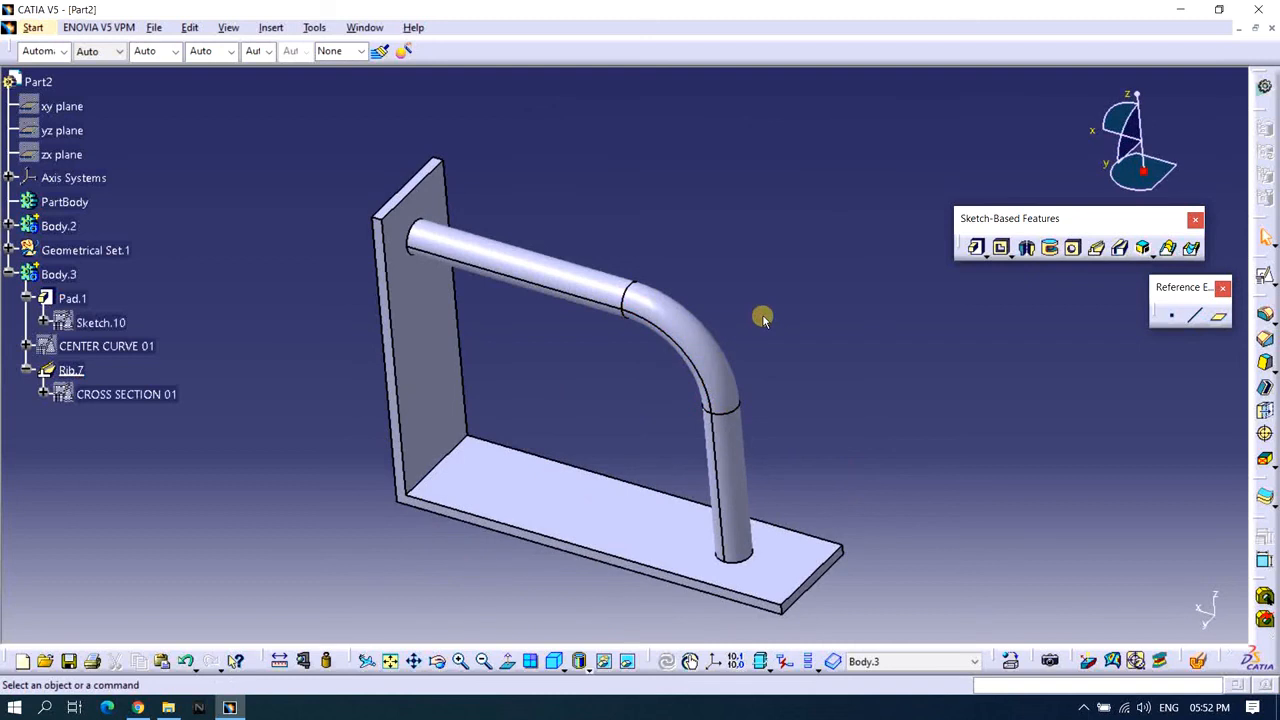